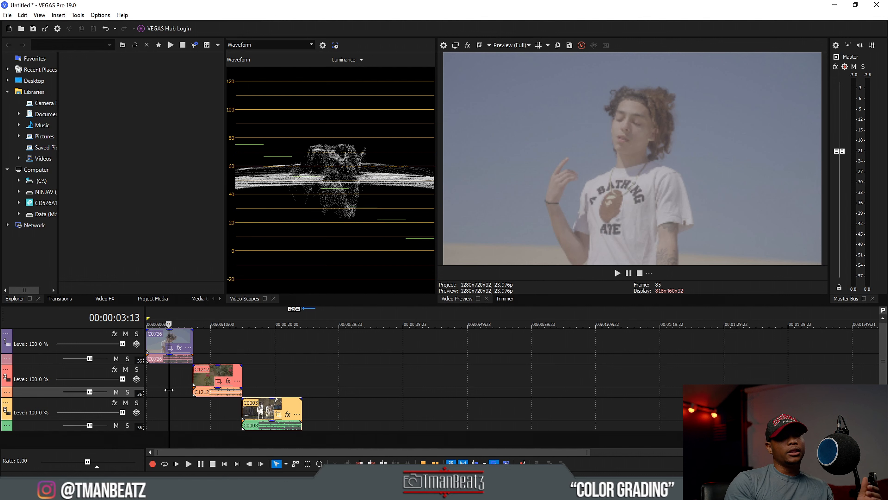
# Step: Add the VEGAS Color Curves, Brightness and Contrast, LUT Filter and Sharpen effects to the first video track
pyautogui.click(158, 375)
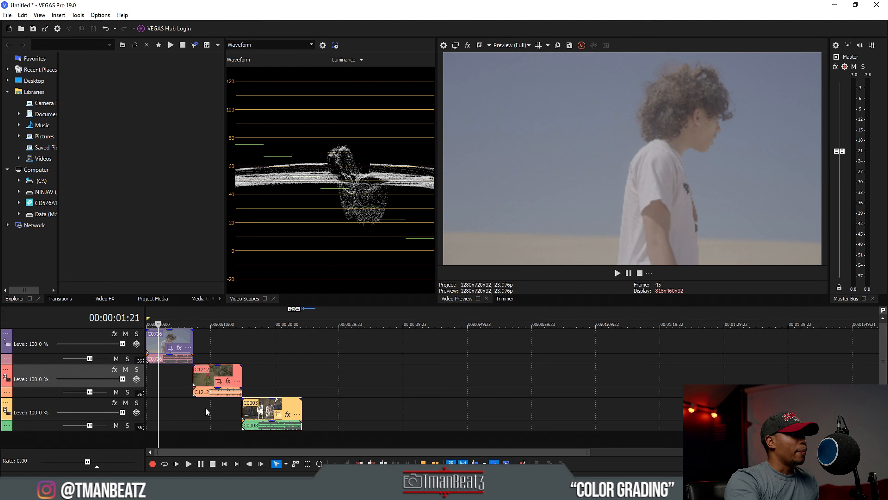
pyautogui.click(198, 406)
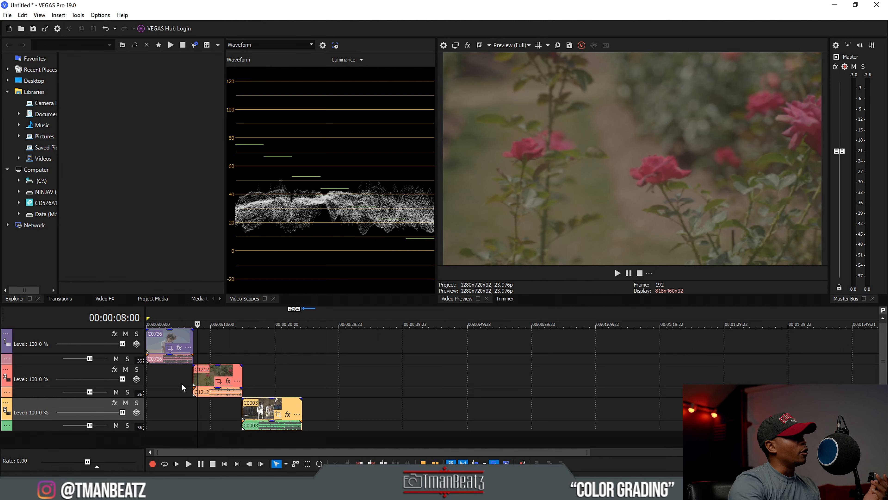
pyautogui.click(173, 383)
pyautogui.click(117, 337)
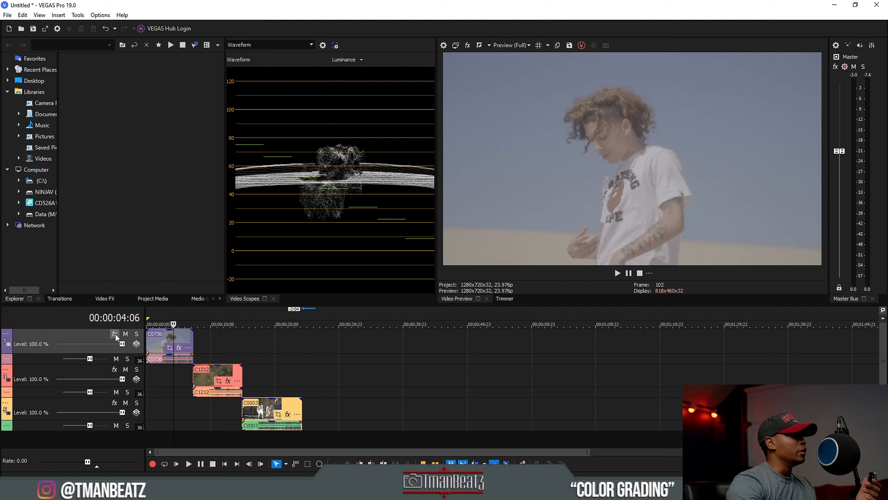
pyautogui.click(115, 334)
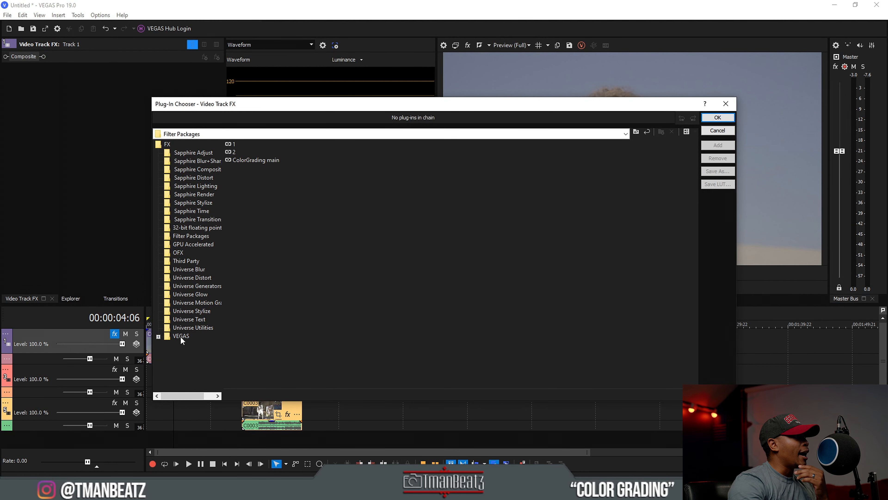
pyautogui.click(181, 336)
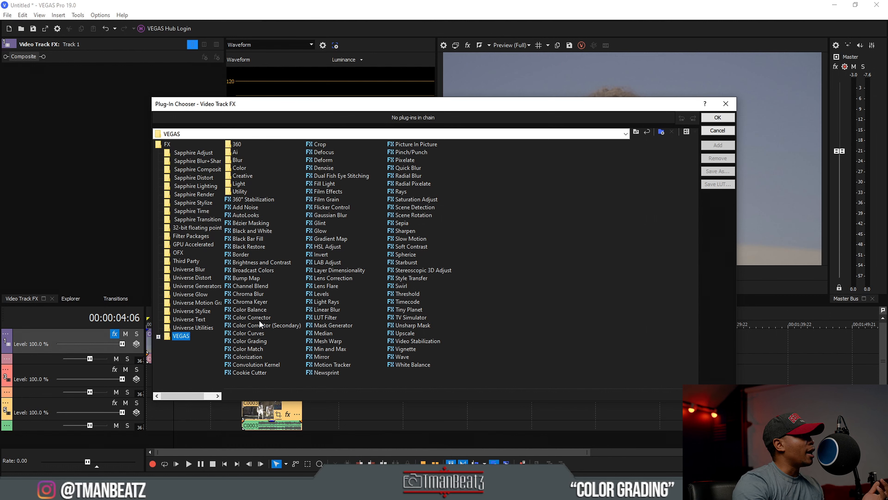
pyautogui.doubleClick(255, 331)
pyautogui.doubleClick(267, 263)
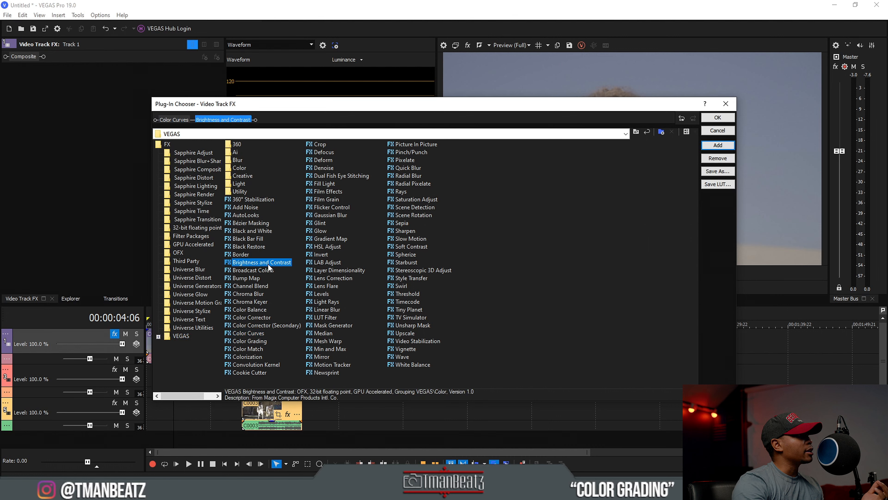
pyautogui.doubleClick(334, 317)
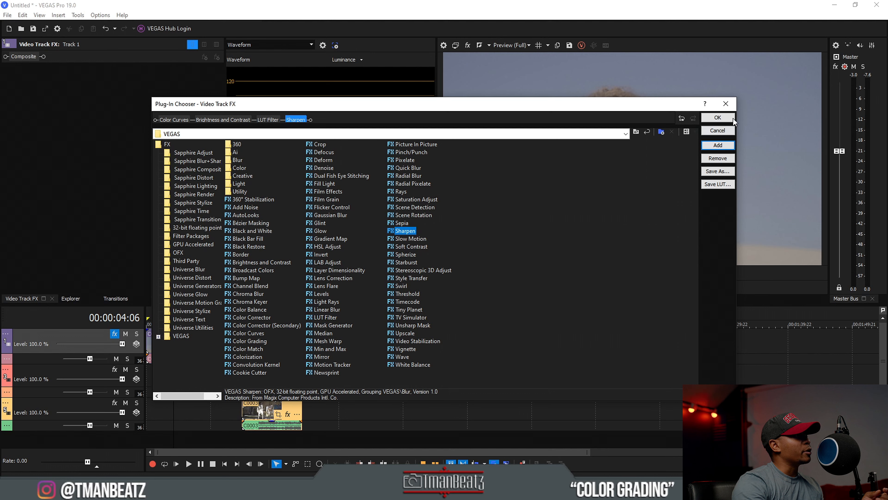
pyautogui.click(718, 118)
# Step: Apply the Medium preset to the first track's Sharpen effect
pyautogui.click(190, 58)
pyautogui.click(190, 57)
pyautogui.click(78, 56)
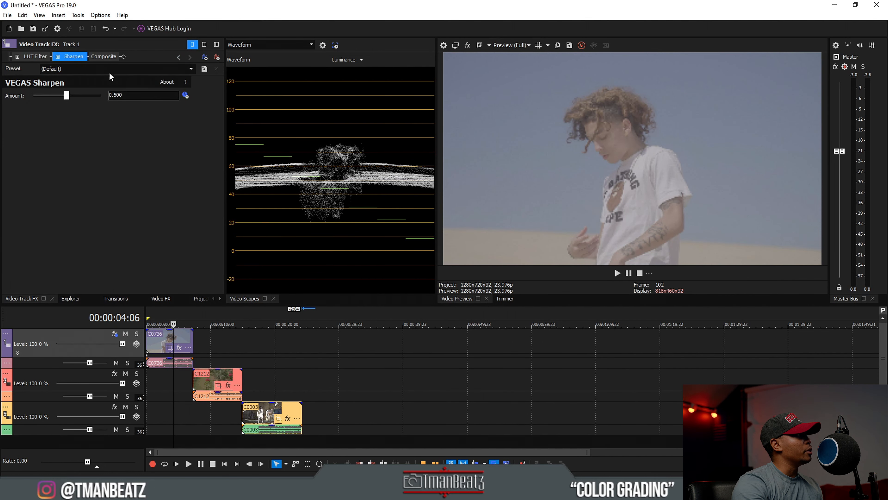
pyautogui.click(191, 69)
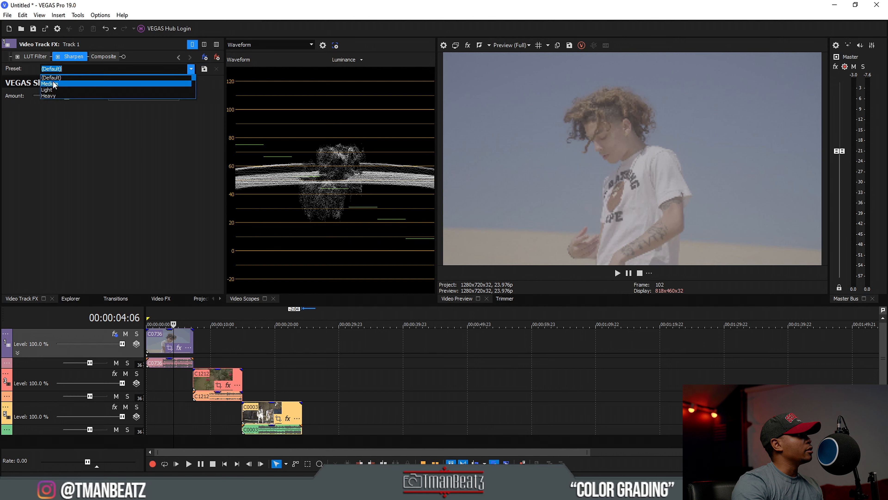
pyautogui.click(52, 84)
# Step: Set the contrast in the first track's Brightness and Contrast effect to about 0.483
pyautogui.click(38, 58)
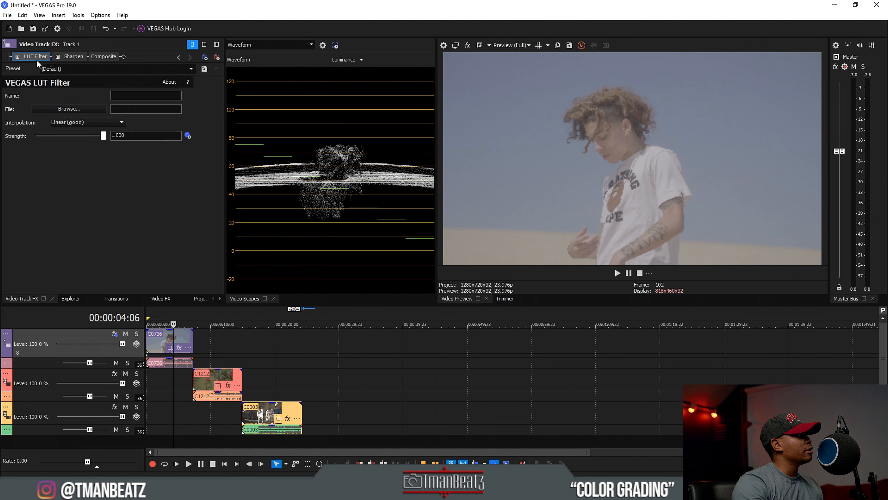
pyautogui.click(178, 56)
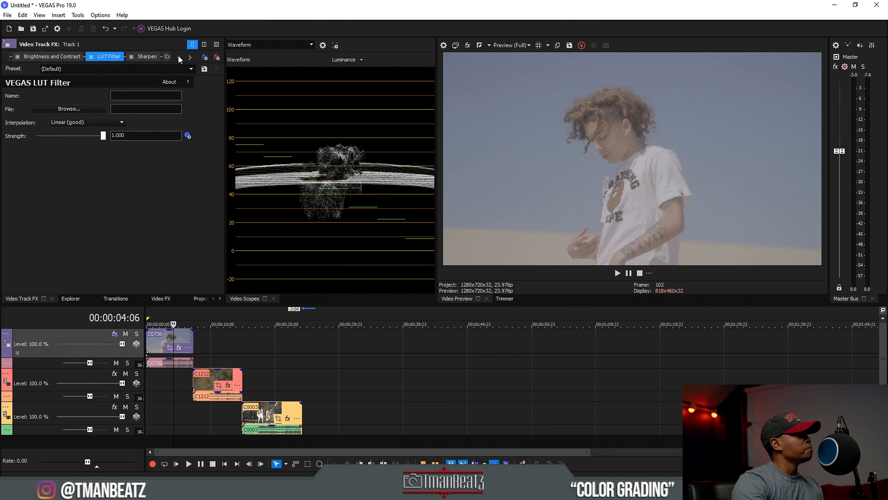
pyautogui.click(96, 57)
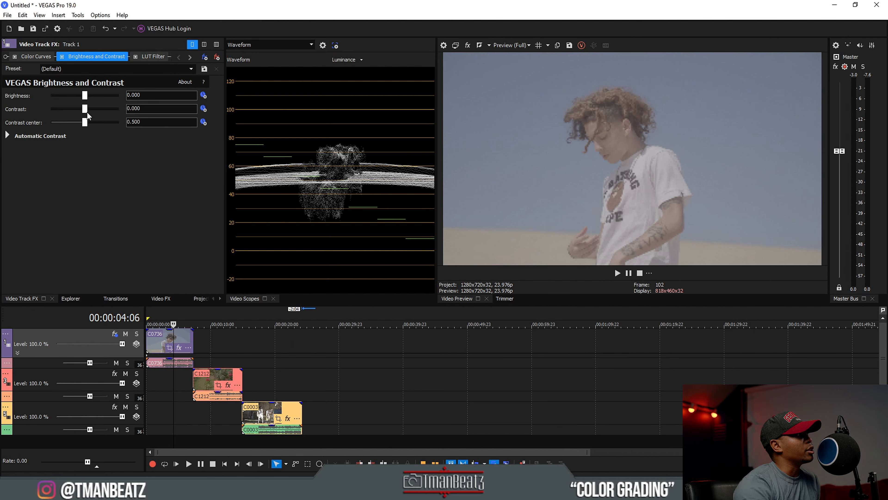
pyautogui.moveTo(86, 109); pyautogui.dragTo(102, 108)
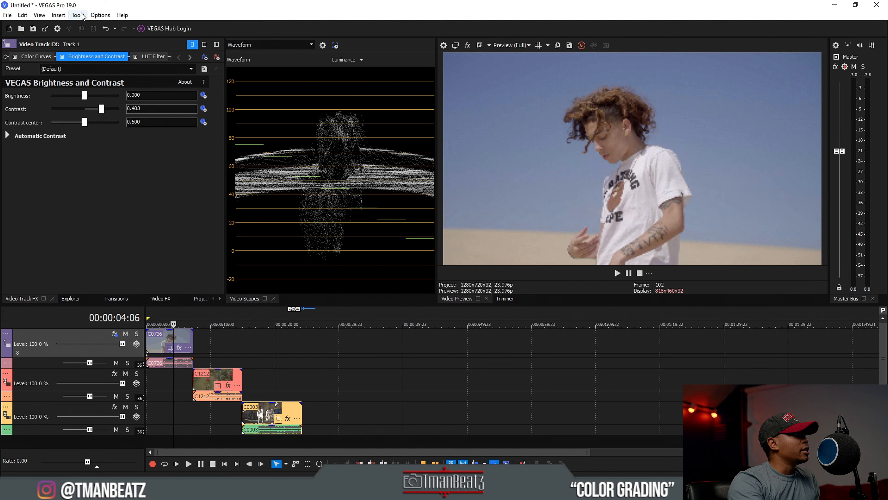
# Step: Locate the Video Scopes window option and examine the luminance waveform at several frames of the first clip
pyautogui.click(40, 15)
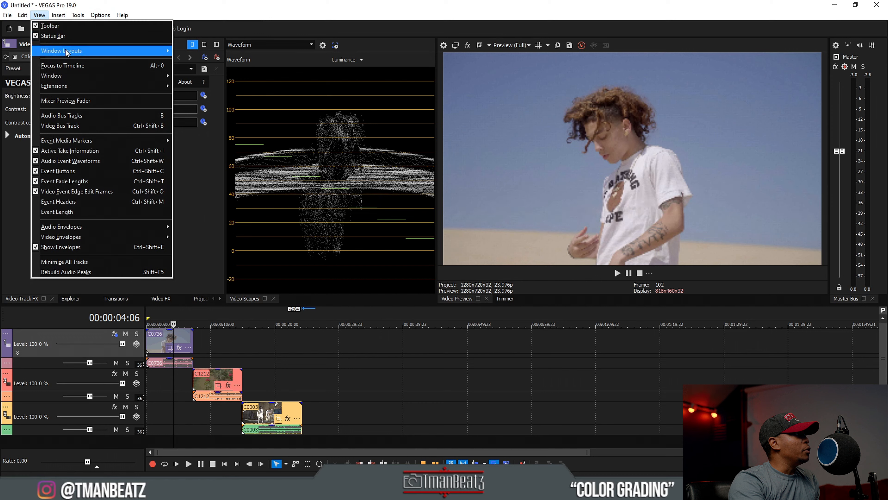
pyautogui.moveTo(66, 50)
pyautogui.moveTo(81, 76)
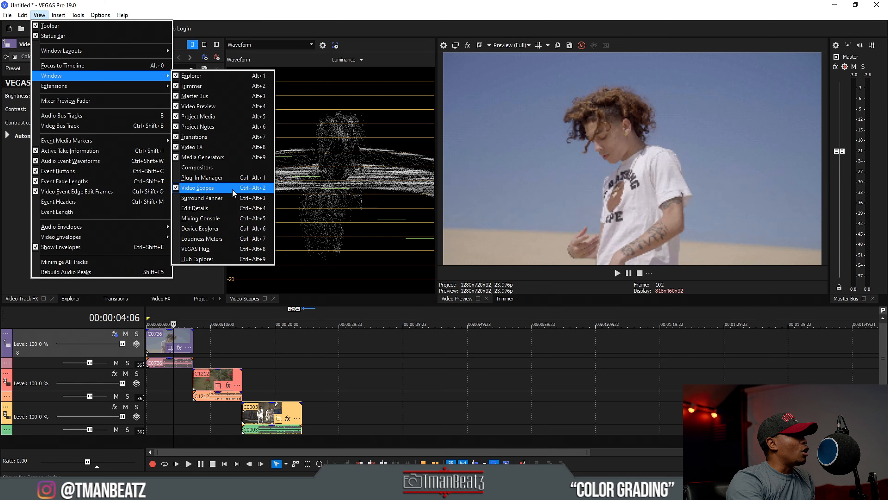
pyautogui.click(166, 377)
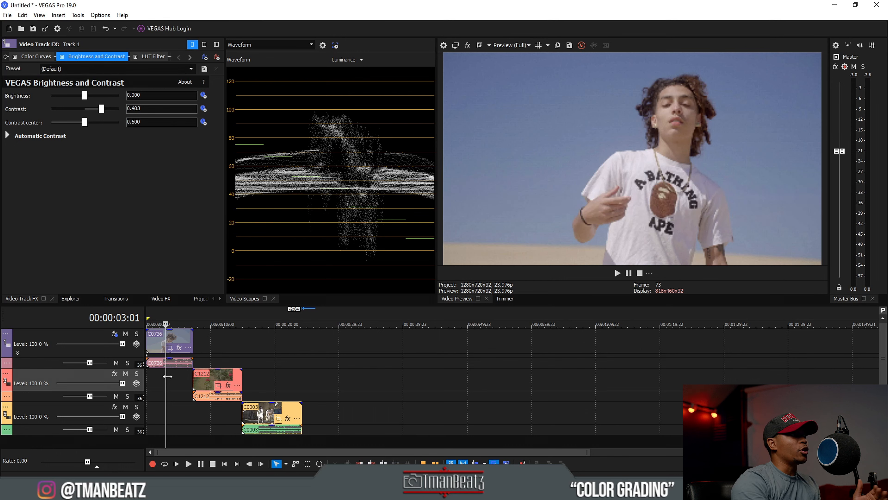
pyautogui.click(155, 375)
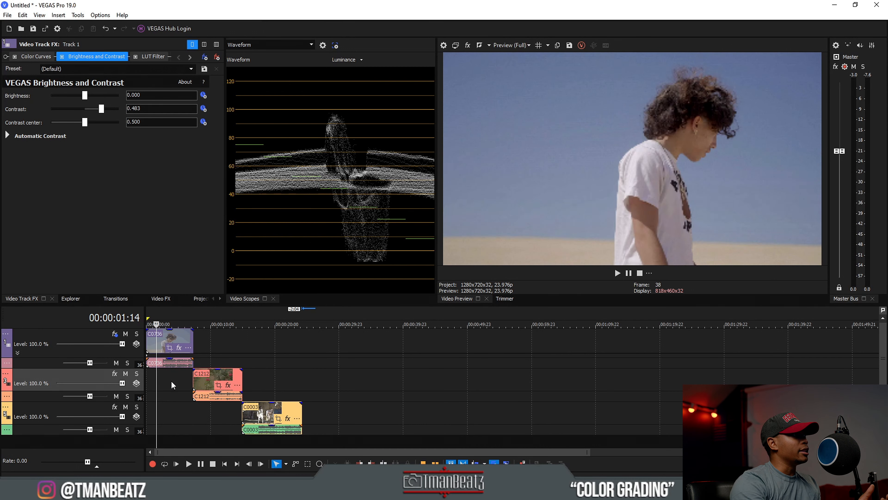
pyautogui.click(171, 384)
pyautogui.click(174, 378)
pyautogui.click(159, 381)
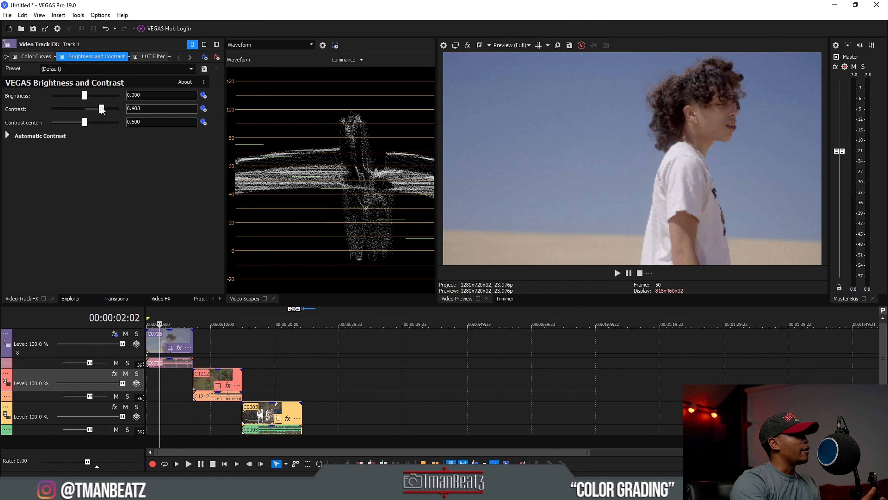
# Step: Try a stronger contrast of about 0.605 on the first track, and return it to 0.483
pyautogui.moveTo(102, 108); pyautogui.dragTo(106, 108)
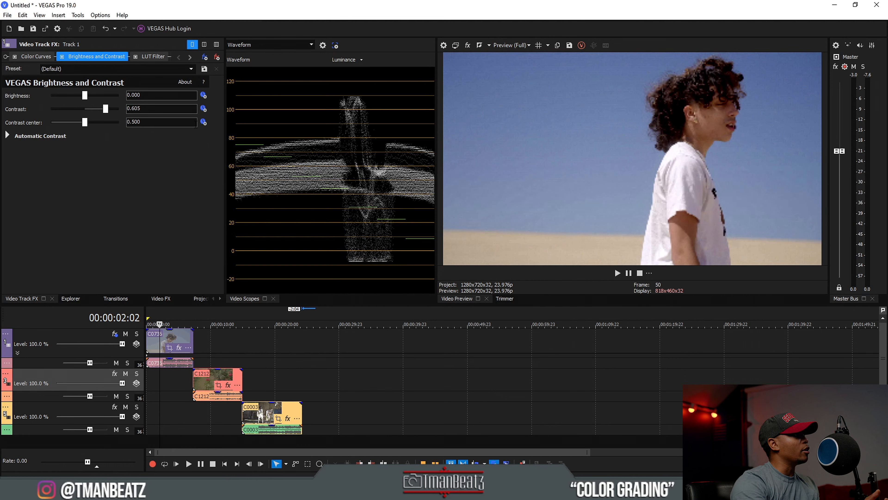
pyautogui.click(100, 110)
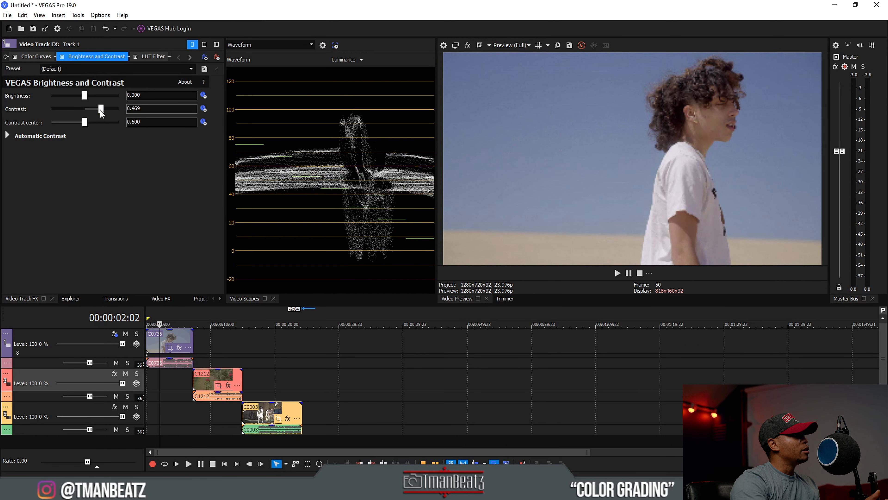
pyautogui.moveTo(101, 110); pyautogui.dragTo(101, 110)
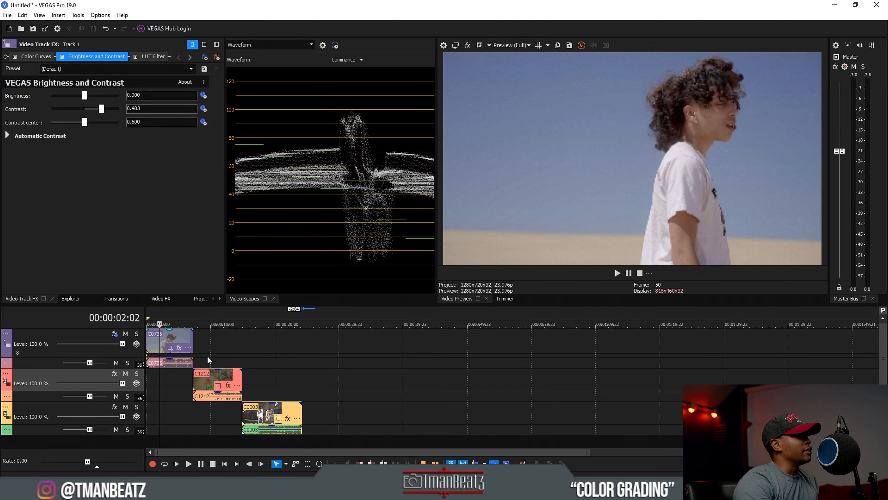
# Step: Check different moments of the first clip in the preview and waveform to judge the contrast across the shot
pyautogui.click(184, 338)
pyautogui.click(170, 337)
pyautogui.click(157, 335)
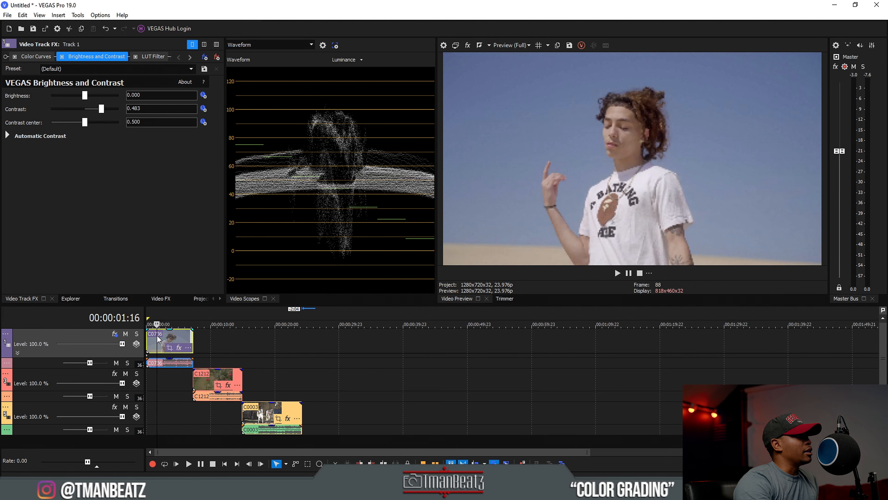
pyautogui.click(148, 338)
pyautogui.click(154, 338)
pyautogui.click(162, 338)
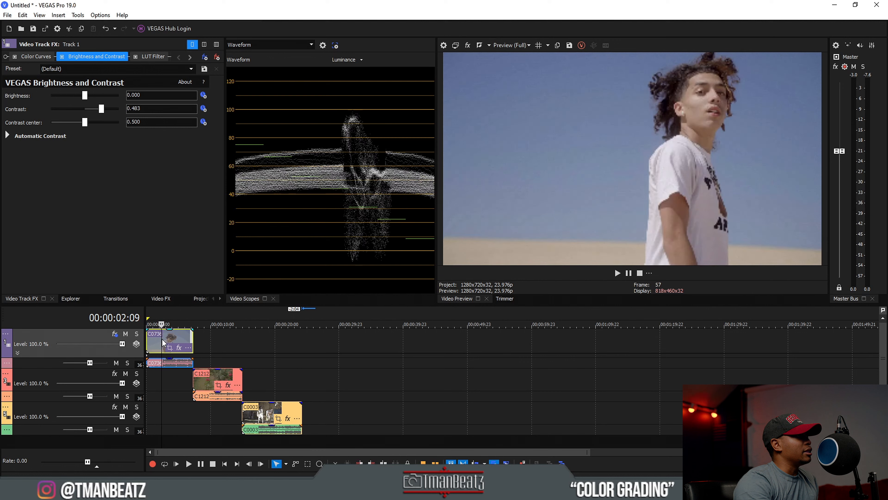
pyautogui.click(169, 339)
pyautogui.click(178, 338)
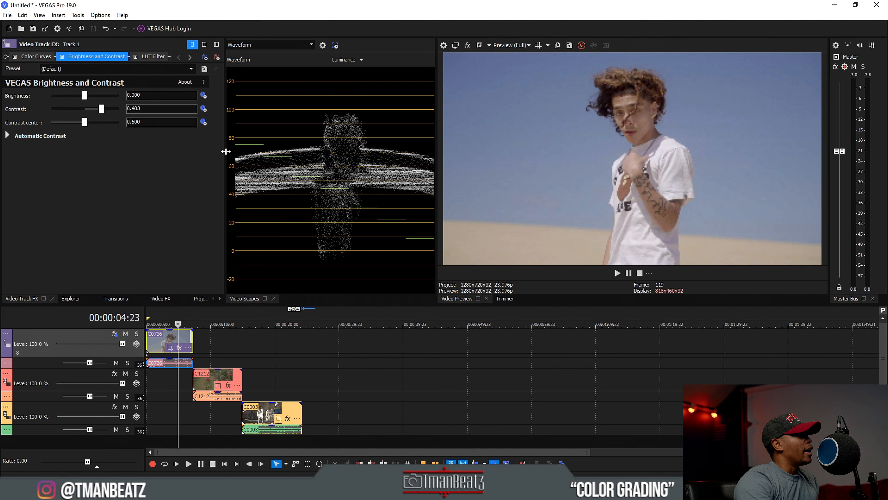
# Step: Bend the upper part of the first track's RGB color curve slightly upward to brighten the image
pyautogui.click(43, 57)
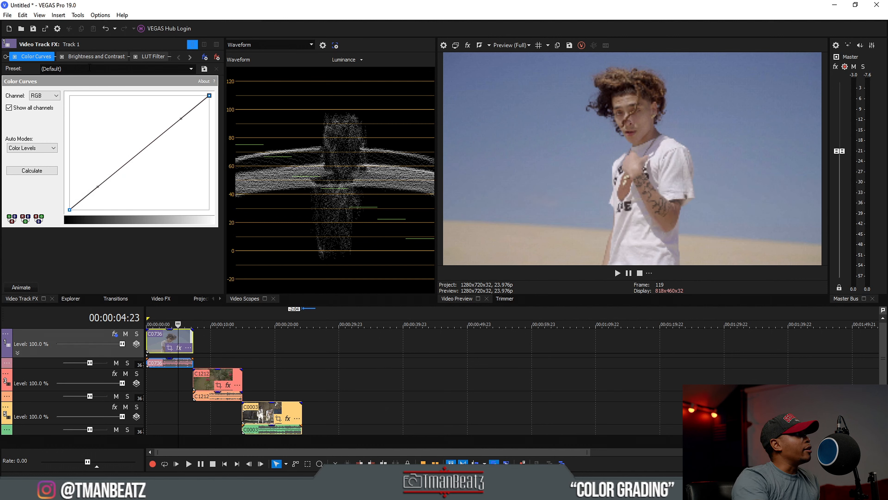
pyautogui.moveTo(180, 120); pyautogui.dragTo(155, 130)
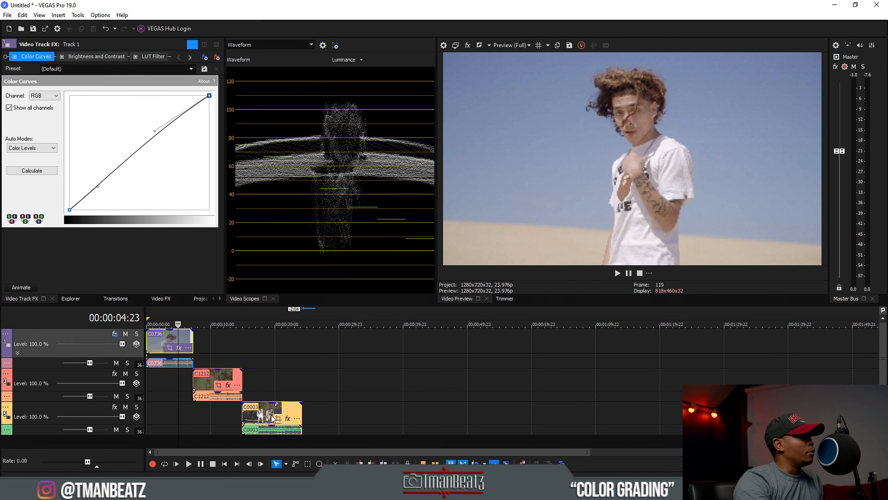
pyautogui.click(112, 56)
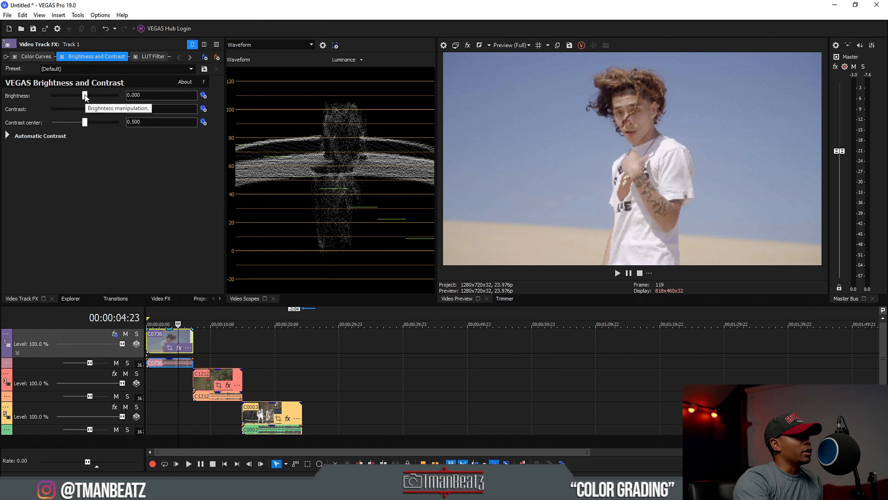
pyautogui.moveTo(85, 99); pyautogui.dragTo(85, 101)
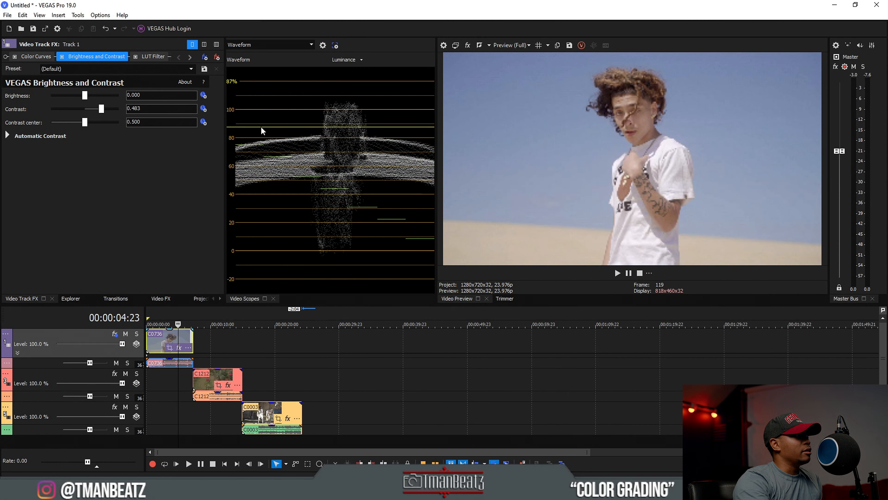
pyautogui.click(47, 57)
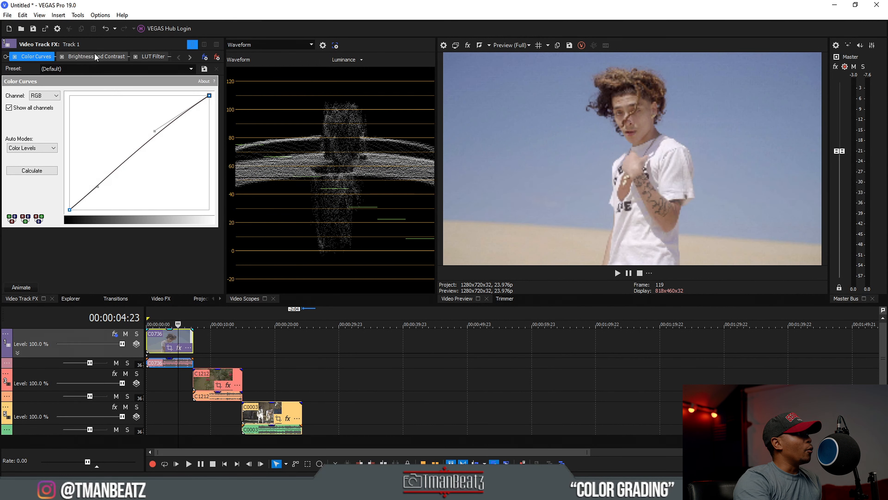
pyautogui.click(95, 55)
pyautogui.click(43, 56)
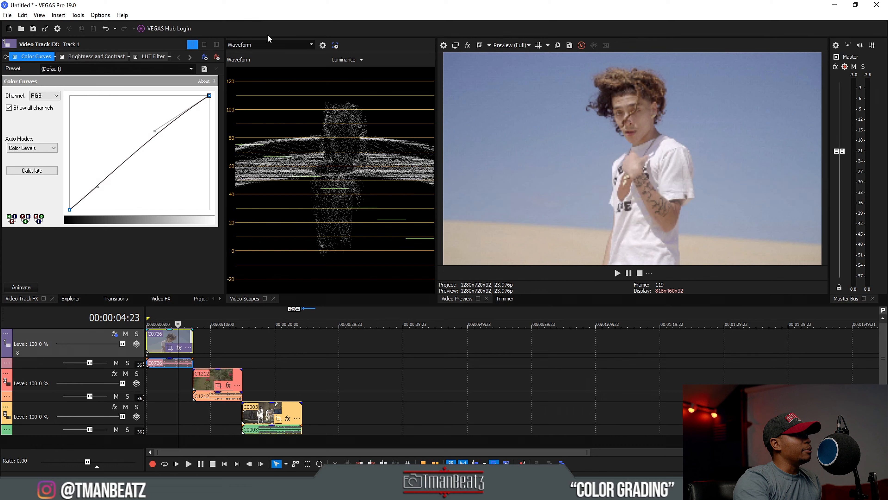
# Step: Compare the graded and ungraded image with the preview's split-screen view, and return to the full graded view
pyautogui.click(479, 45)
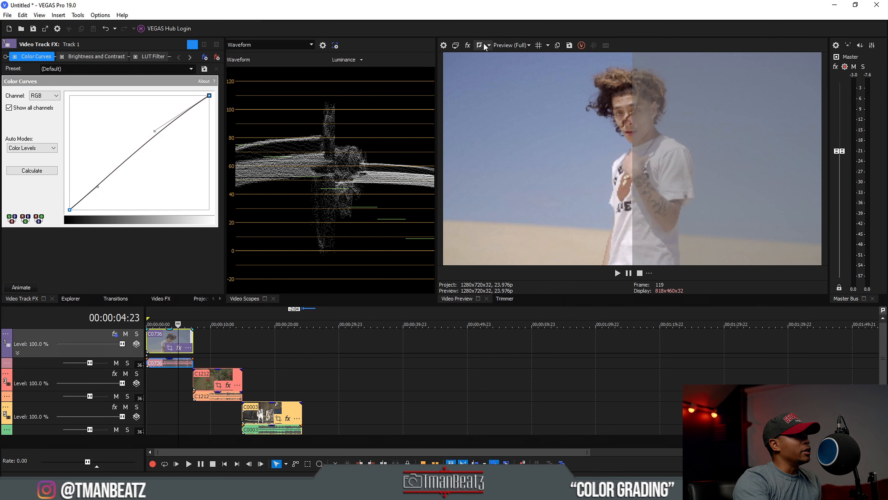
pyautogui.click(484, 44)
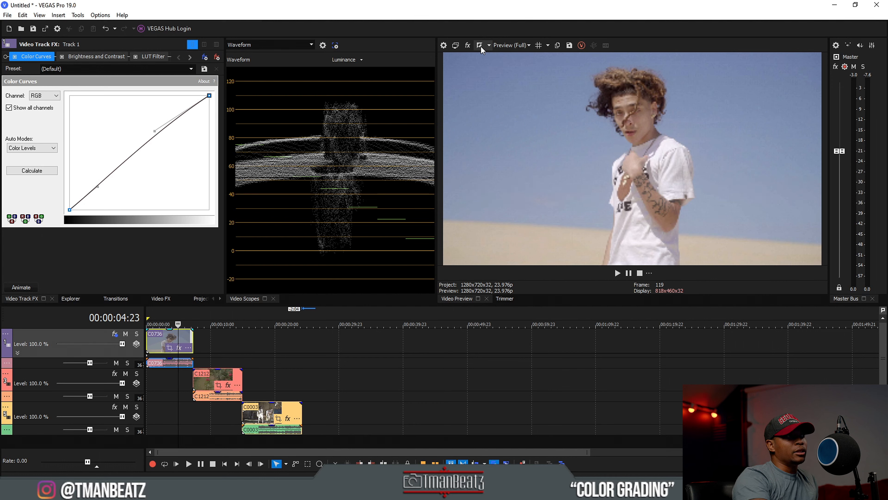
pyautogui.click(480, 46)
pyautogui.click(481, 47)
pyautogui.click(481, 47)
pyautogui.click(481, 47)
# Step: Set the preview quality to Best (Full) and save a snapshot as Image1.png in the Color Gradings folder, replacing the existing file
pyautogui.click(529, 46)
pyautogui.moveTo(519, 86)
pyautogui.click(560, 92)
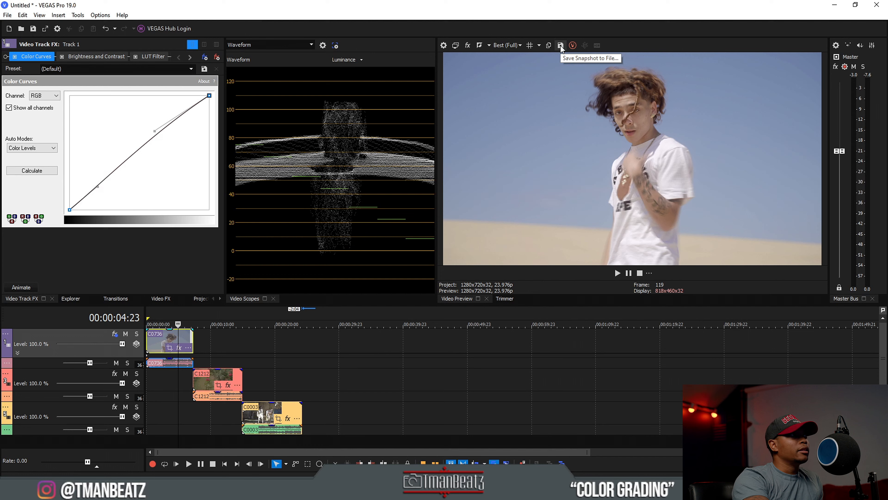
pyautogui.click(560, 46)
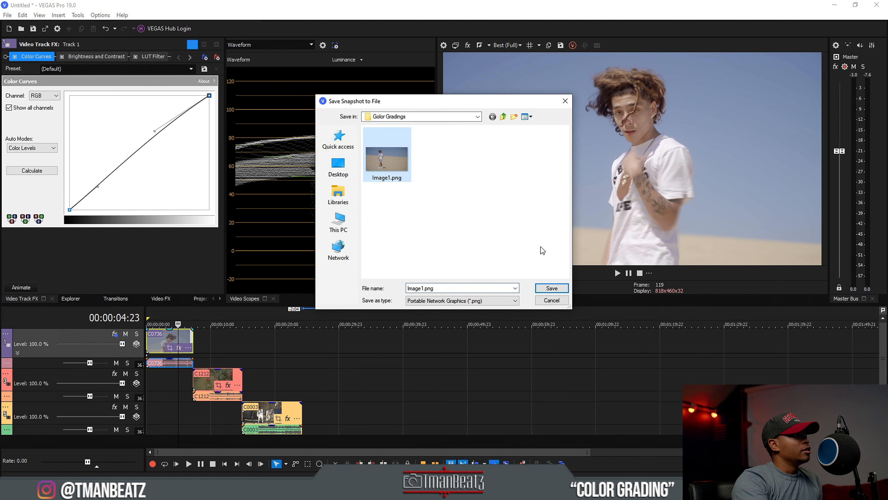
pyautogui.click(551, 287)
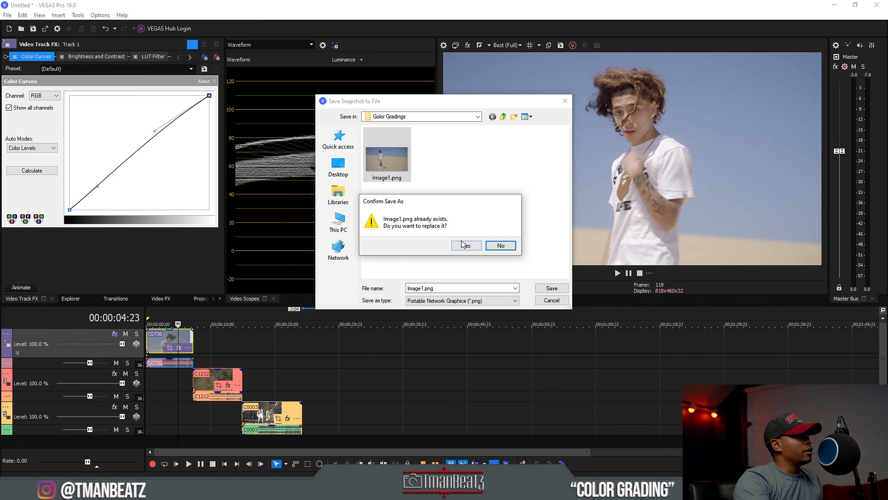
pyautogui.click(462, 244)
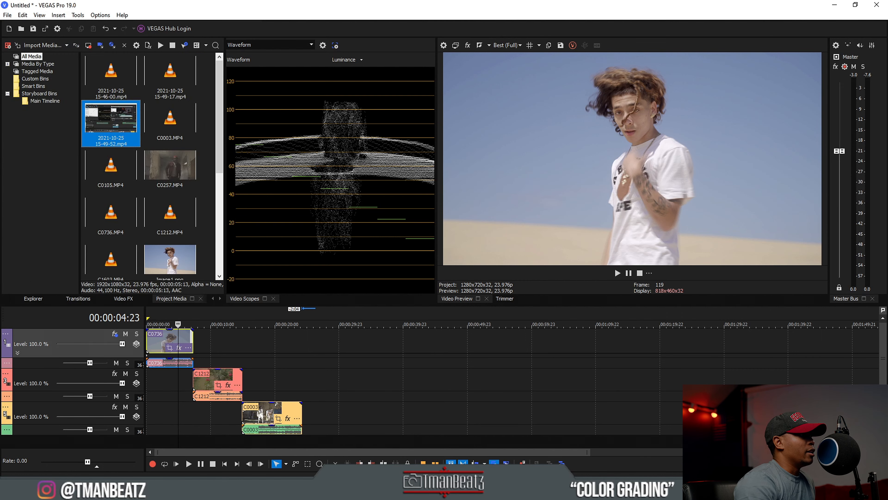
# Step: Switch to a maximized 3D LUT Creator, widen the color grid area, and open Image1.png from the Color Gradings folder
pyautogui.hotkey('alt', 'Tab')
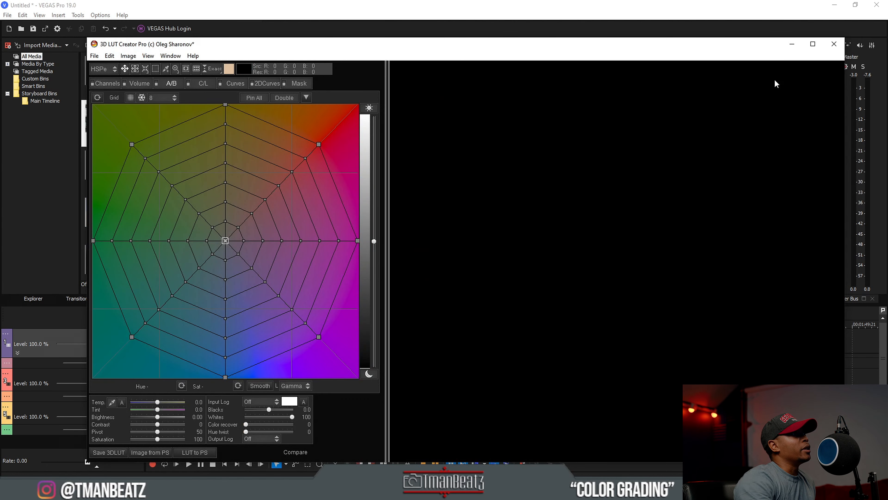
pyautogui.click(804, 49)
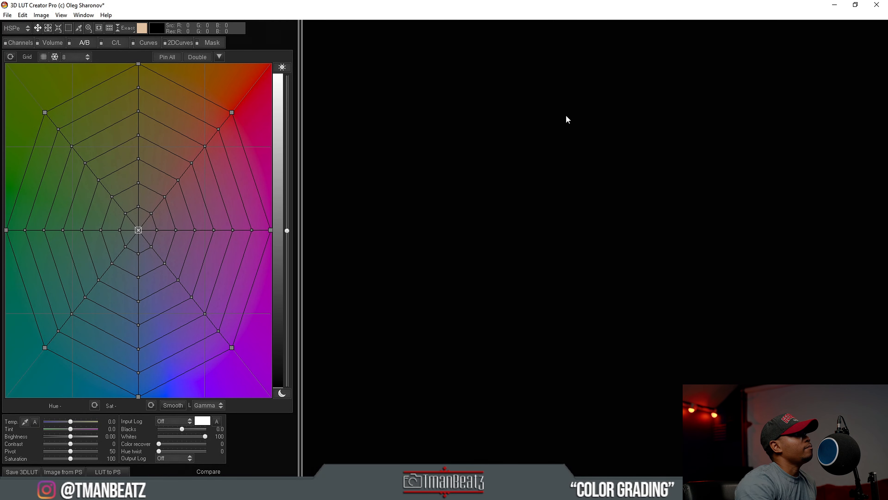
pyautogui.moveTo(338, 151); pyautogui.dragTo(355, 149)
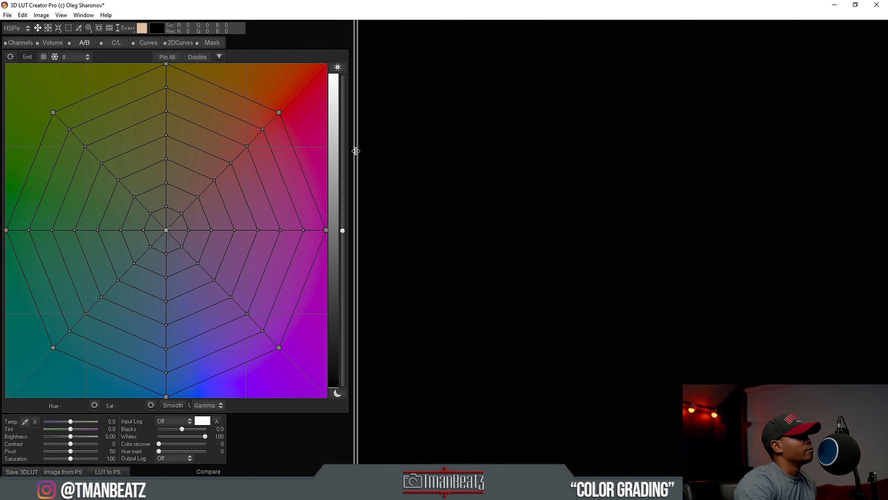
pyautogui.click(10, 16)
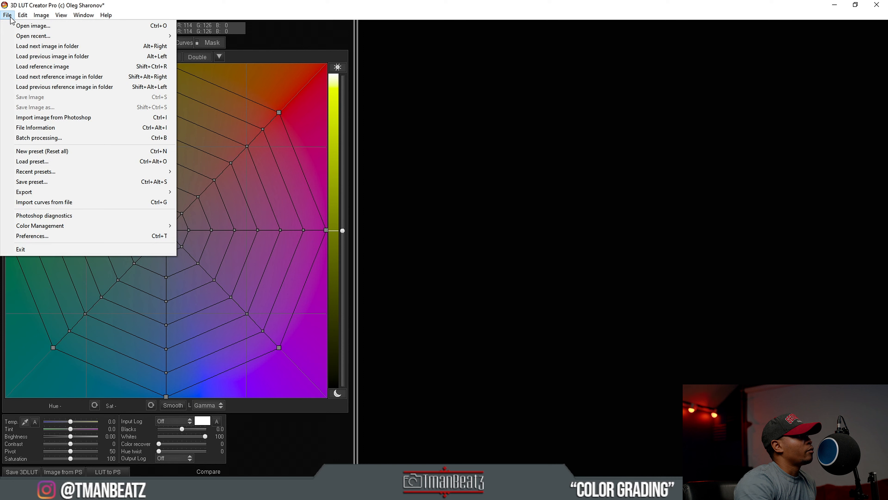
pyautogui.click(18, 25)
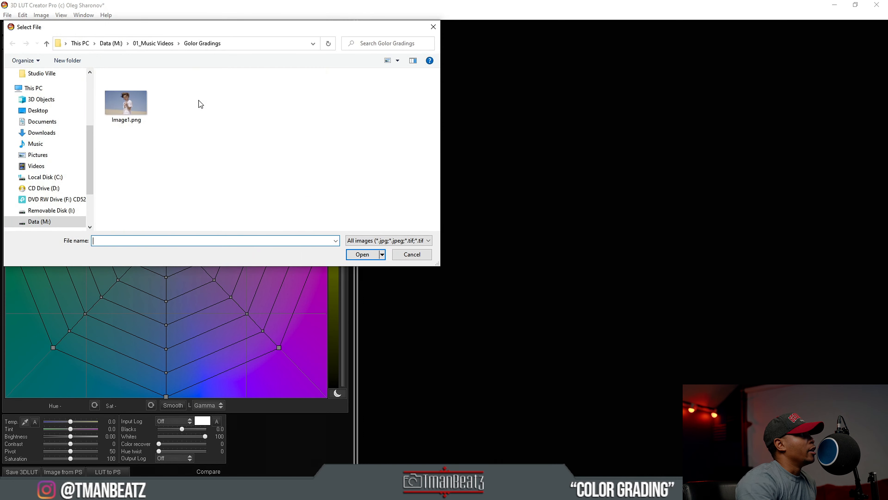
pyautogui.doubleClick(134, 104)
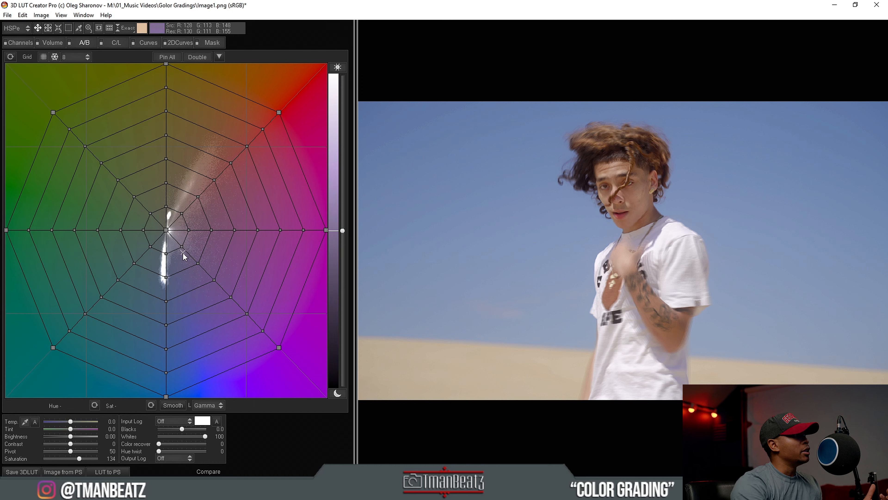
# Step: Shift the outer and inner blue points of the A/B color grid toward teal to recolor the sky
pyautogui.moveTo(164, 258)
pyautogui.mouseDown()
pyautogui.moveTo(162, 269)
pyautogui.moveTo(164, 242)
pyautogui.mouseUp()
pyautogui.hotkey('ctrl', 'z')
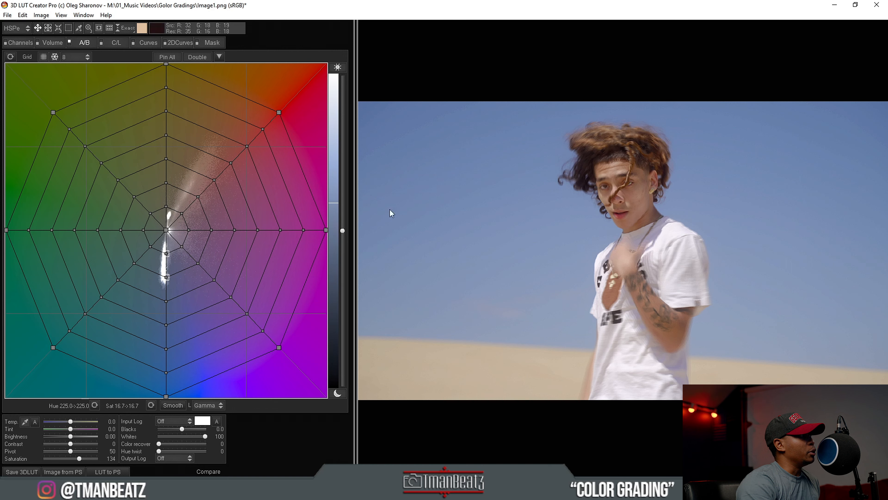
pyautogui.moveTo(166, 396); pyautogui.dragTo(100, 385)
pyautogui.moveTo(156, 252); pyautogui.dragTo(143, 269)
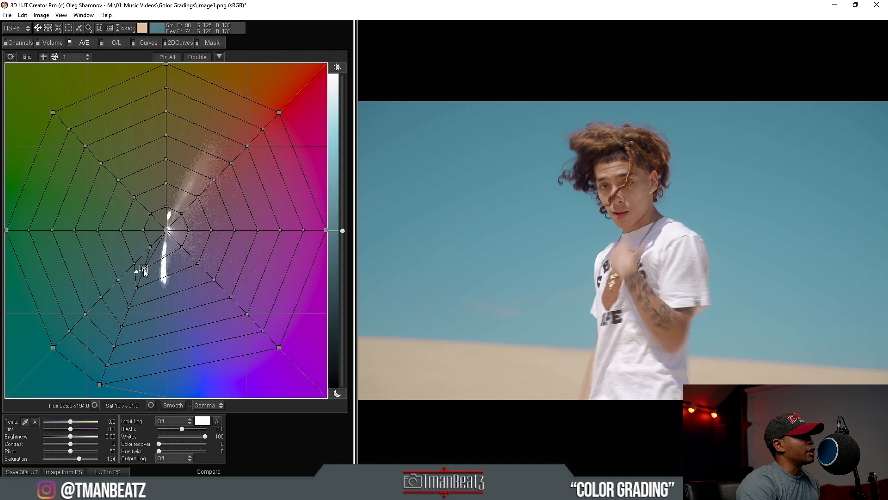
pyautogui.moveTo(151, 246); pyautogui.dragTo(148, 307)
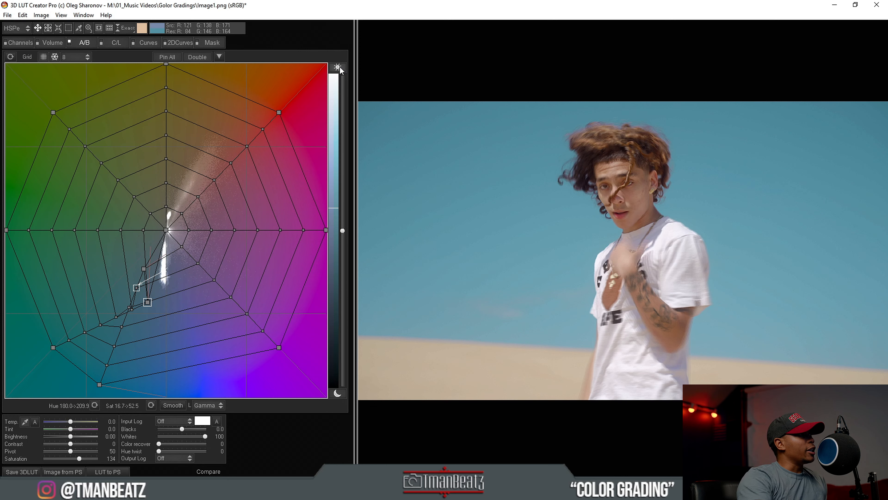
# Step: Turn off the A/B grid's effect on highlights and pull the inner blue and cyan points deeper into teal
pyautogui.click(147, 302)
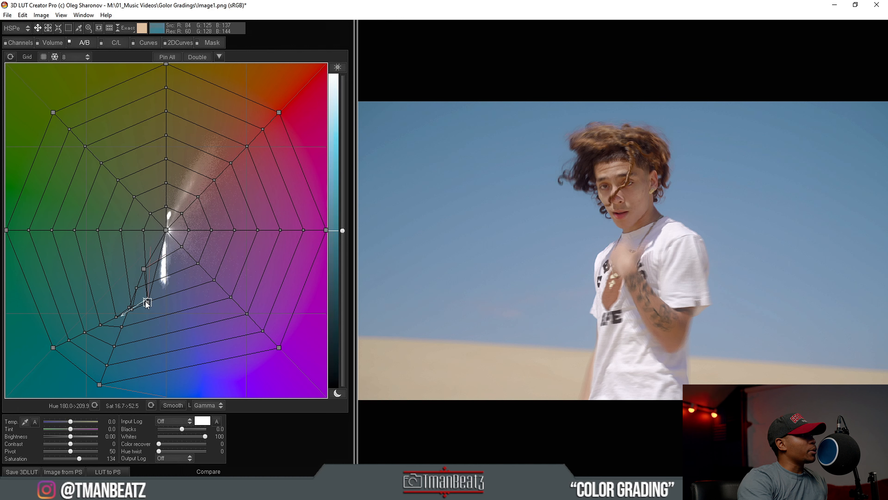
pyautogui.moveTo(149, 307); pyautogui.dragTo(102, 314)
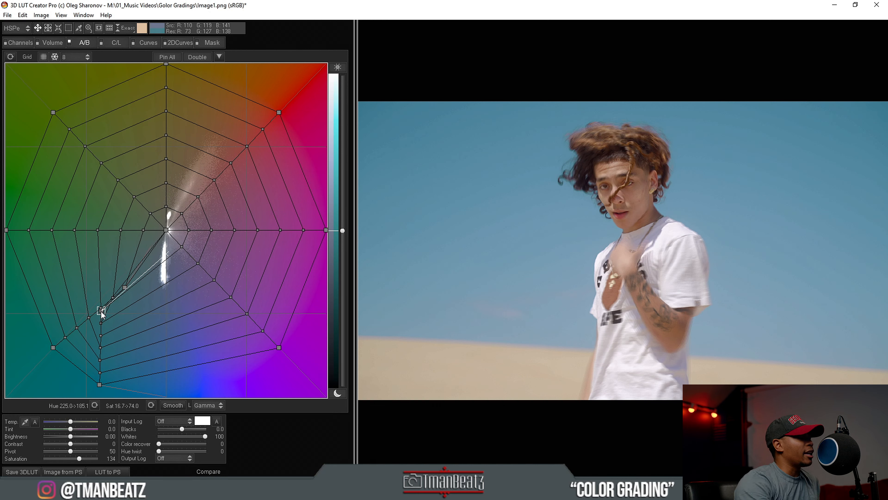
pyautogui.moveTo(101, 311)
pyautogui.mouseDown()
pyautogui.moveTo(145, 292)
pyautogui.moveTo(114, 307)
pyautogui.moveTo(156, 275)
pyautogui.moveTo(109, 305)
pyautogui.mouseUp()
# Step: Try shifting the A/B grid's neutral center point toward orange, compare it with highlights excluded, and reset the point
pyautogui.moveTo(168, 230); pyautogui.dragTo(187, 129)
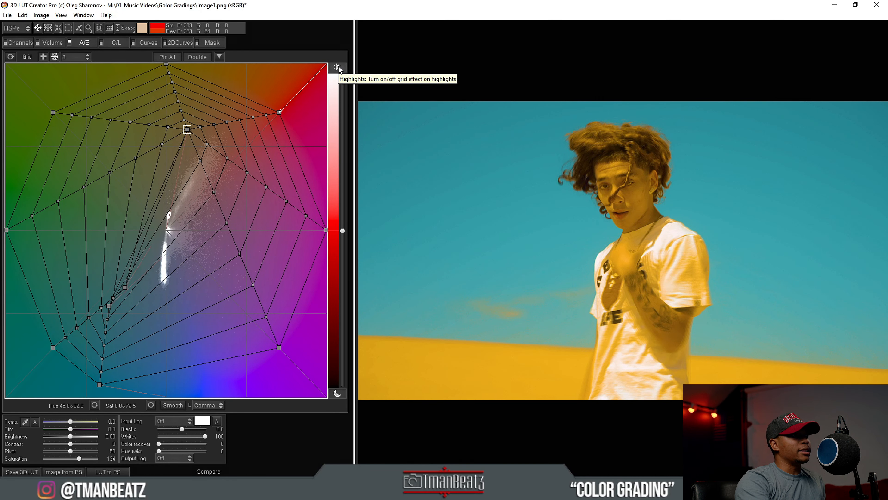
pyautogui.click(337, 67)
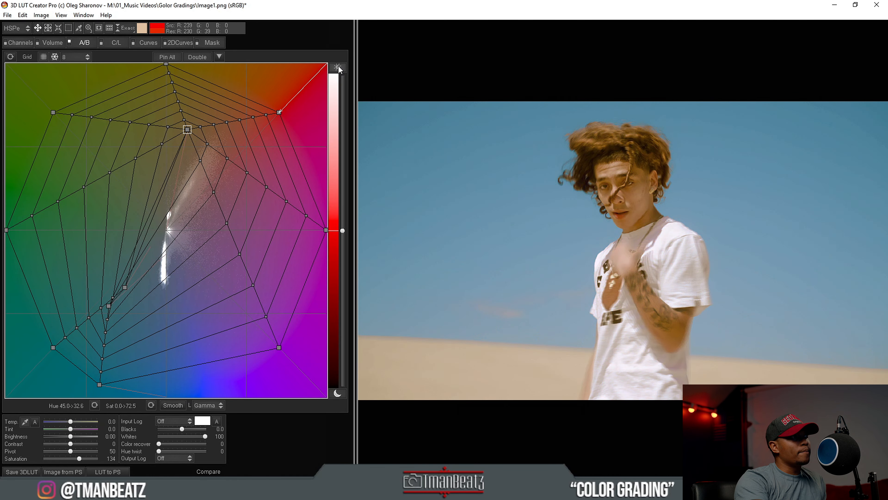
pyautogui.doubleClick(188, 130)
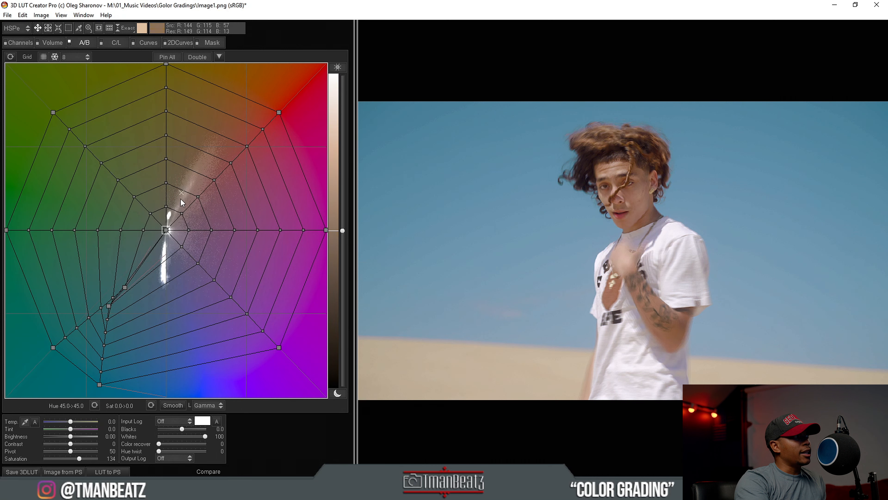
# Step: Refine the sky color by moving the innermost cyan point and the outermost blue point of the A/B grid further toward teal
pyautogui.click(110, 304)
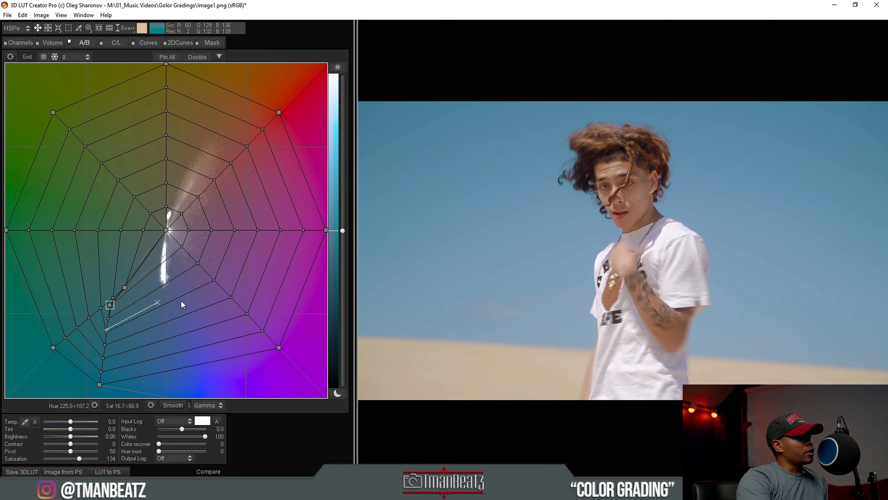
pyautogui.moveTo(125, 288); pyautogui.dragTo(104, 292)
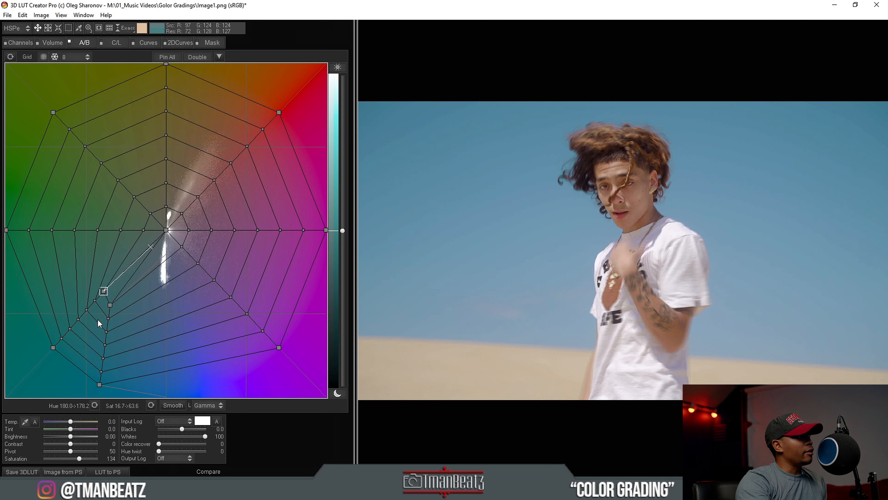
pyautogui.moveTo(100, 384); pyautogui.dragTo(82, 372)
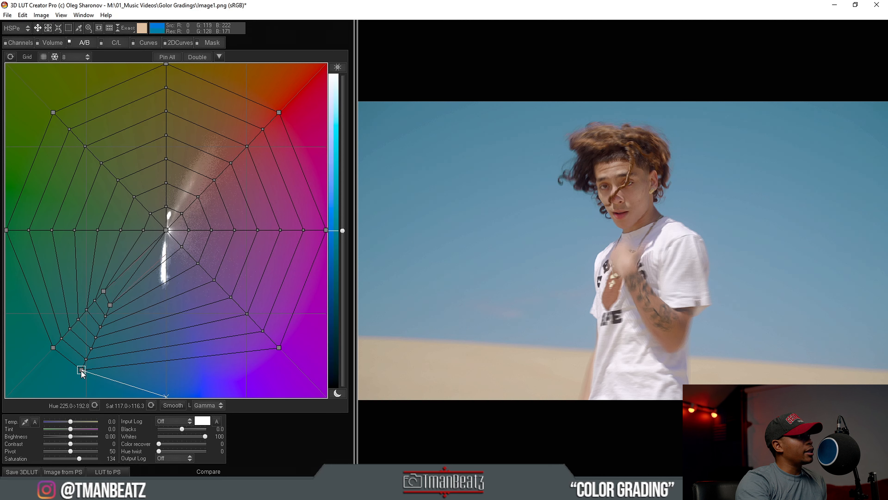
pyautogui.moveTo(103, 291); pyautogui.dragTo(105, 295)
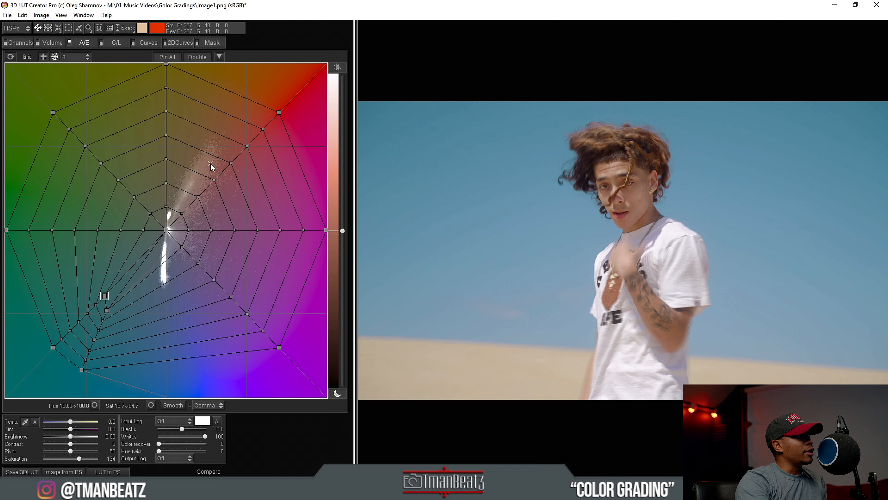
# Step: Move the inner and middle points of the A/B grid's red spoke outward and toward orange to enrich the skin tones
pyautogui.moveTo(182, 216); pyautogui.dragTo(204, 189)
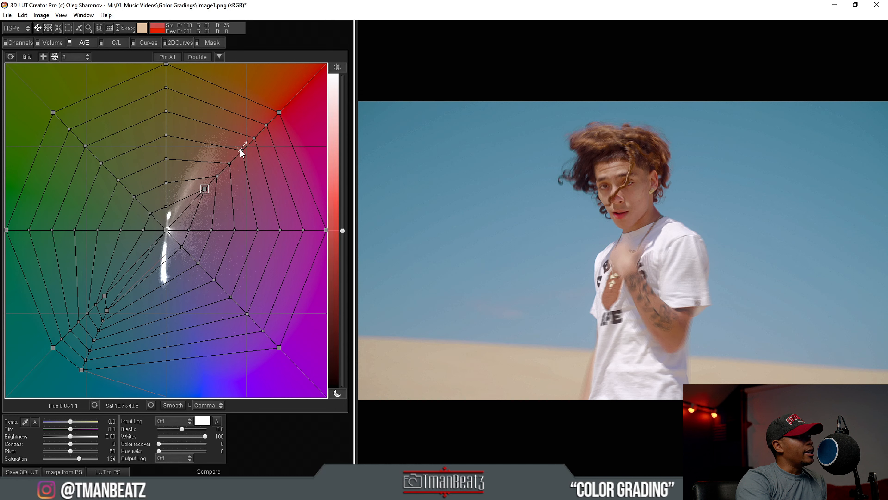
pyautogui.moveTo(242, 148); pyautogui.dragTo(230, 132)
pyautogui.moveTo(230, 140); pyautogui.dragTo(231, 141)
pyautogui.moveTo(205, 189); pyautogui.dragTo(209, 174)
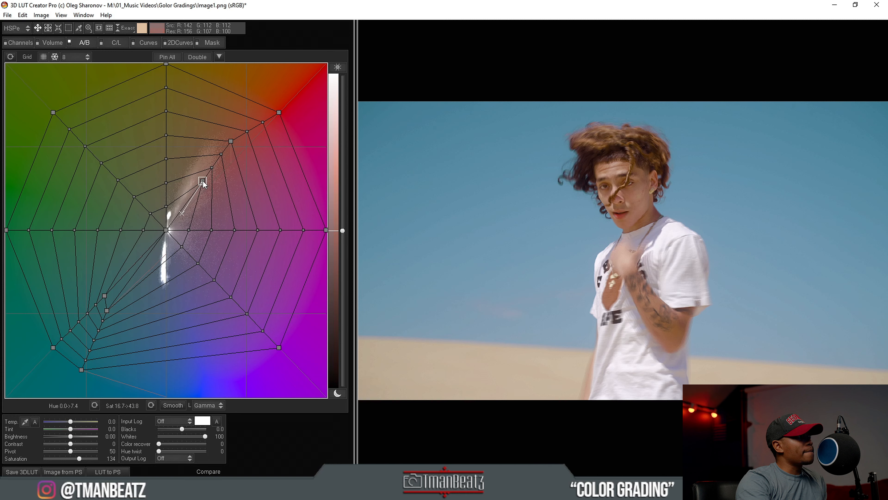
# Step: Bend the A/B grid's yellow spoke toward orange and fine-tune the neighboring red points to gather the skin tones
pyautogui.moveTo(167, 206); pyautogui.dragTo(181, 182)
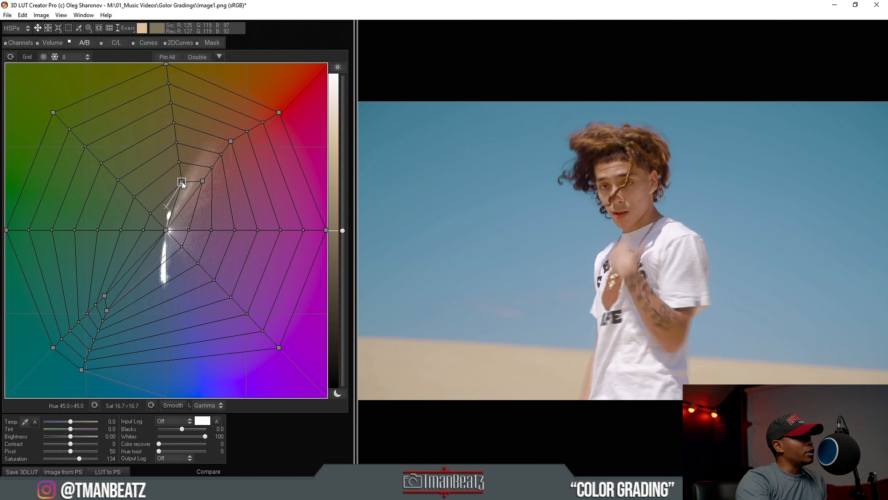
pyautogui.moveTo(175, 121); pyautogui.dragTo(221, 130)
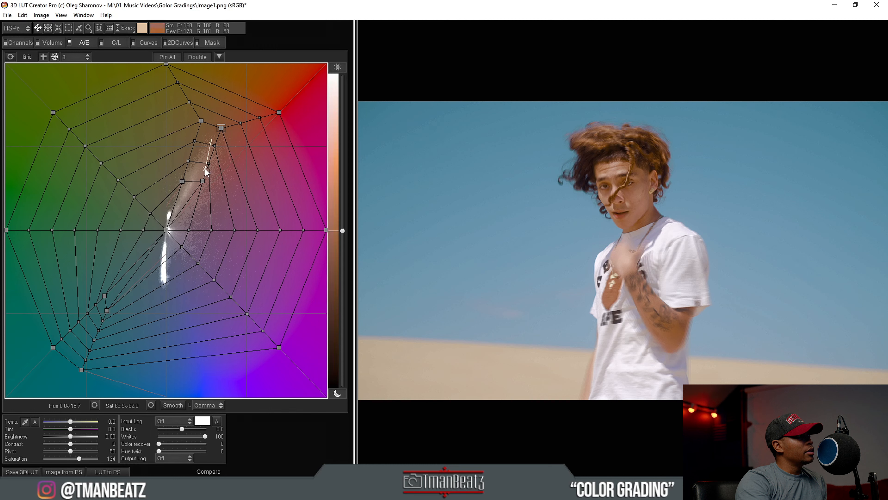
pyautogui.moveTo(209, 163)
pyautogui.mouseDown()
pyautogui.moveTo(206, 142)
pyautogui.moveTo(160, 127)
pyautogui.moveTo(209, 144)
pyautogui.moveTo(196, 162)
pyautogui.moveTo(200, 154)
pyautogui.mouseUp()
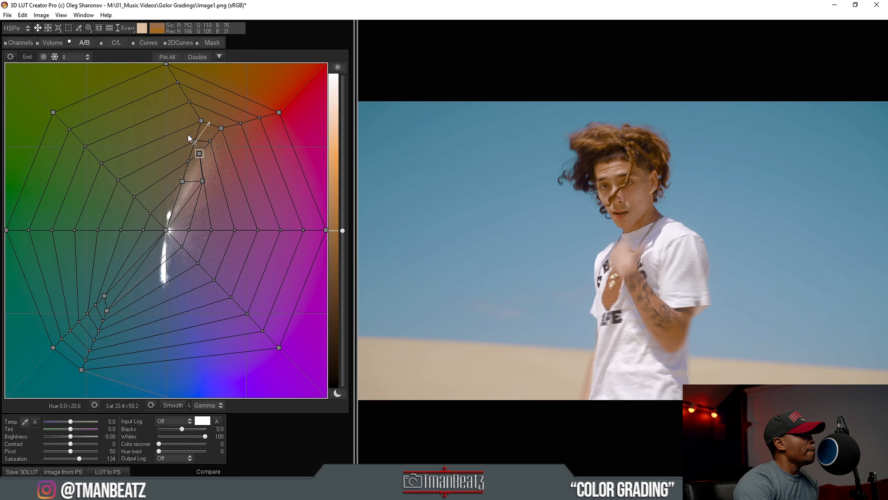
# Step: In the C/L blue-yellow grid, raise an inner yellow point slightly and shift the neutral column's end points toward yellow
pyautogui.click(116, 43)
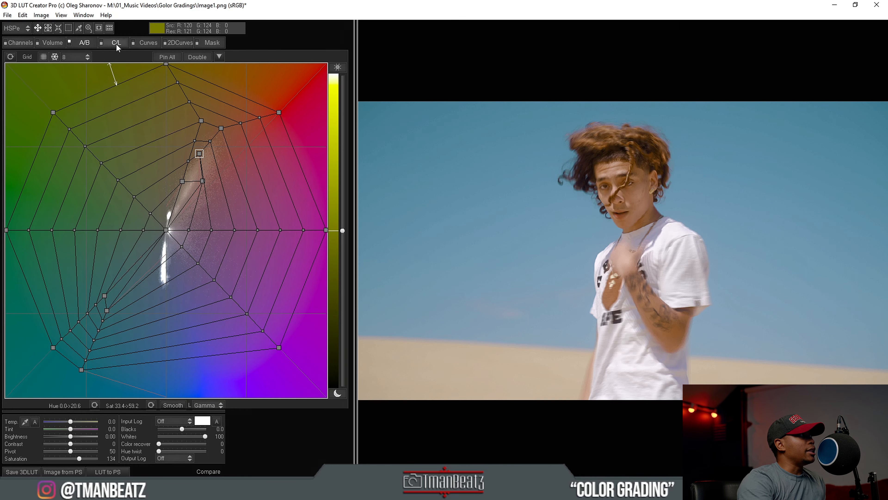
pyautogui.click(101, 43)
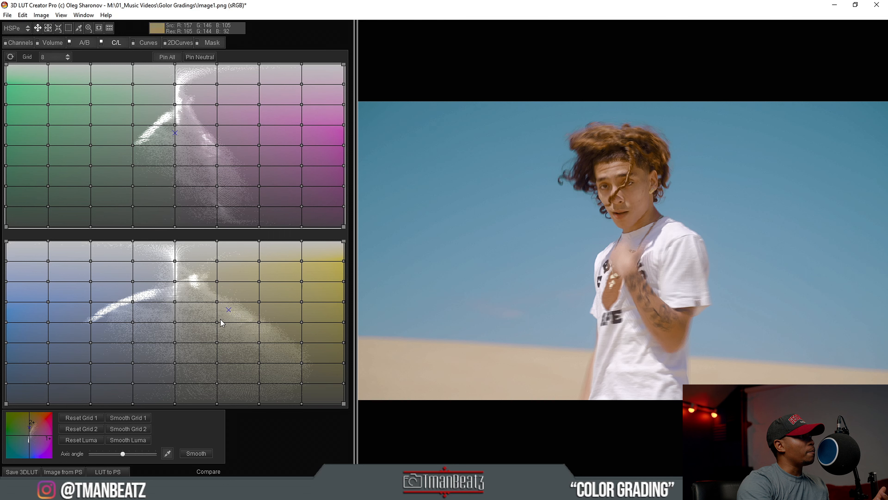
pyautogui.moveTo(217, 323)
pyautogui.mouseDown()
pyautogui.moveTo(216, 308)
pyautogui.moveTo(216, 319)
pyautogui.mouseUp()
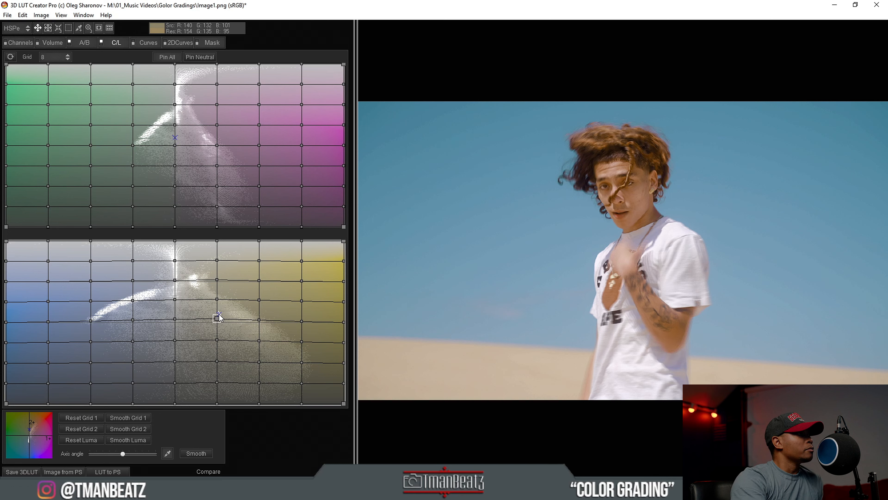
pyautogui.click(175, 240)
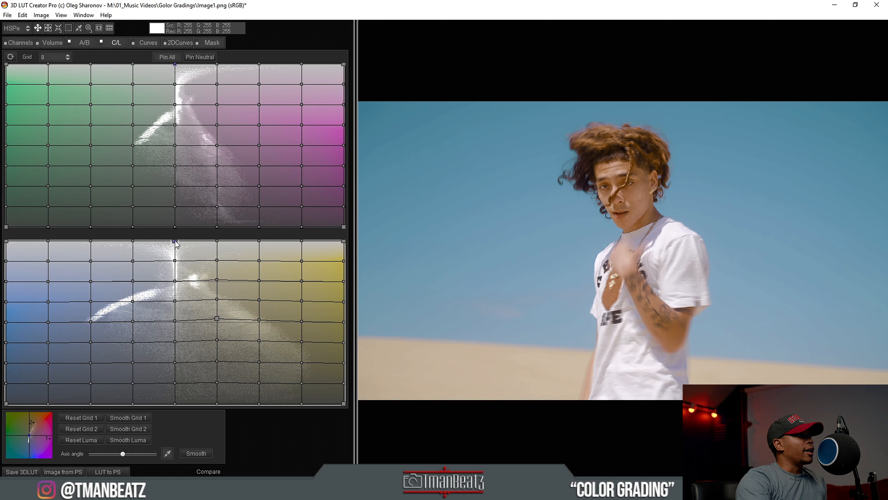
pyautogui.moveTo(175, 242)
pyautogui.mouseDown()
pyautogui.moveTo(263, 233)
pyautogui.moveTo(183, 242)
pyautogui.mouseUp()
pyautogui.moveTo(175, 403); pyautogui.dragTo(183, 404)
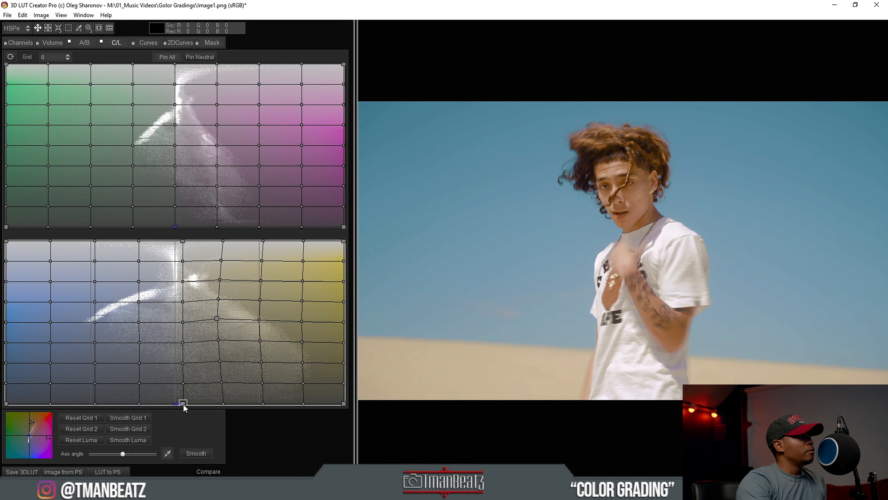
pyautogui.moveTo(183, 242); pyautogui.dragTo(185, 239)
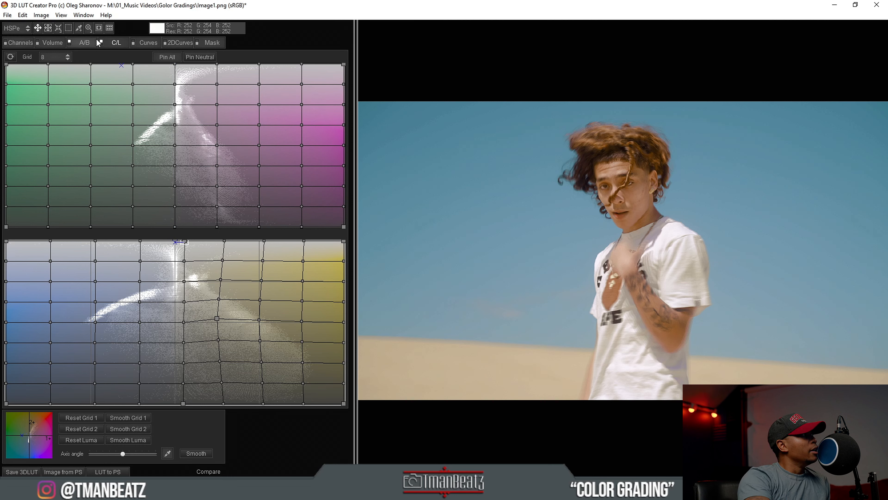
# Step: Pull the upper part of the blue curve down to 204/194 and anchor its shadows at 57/53
pyautogui.click(145, 41)
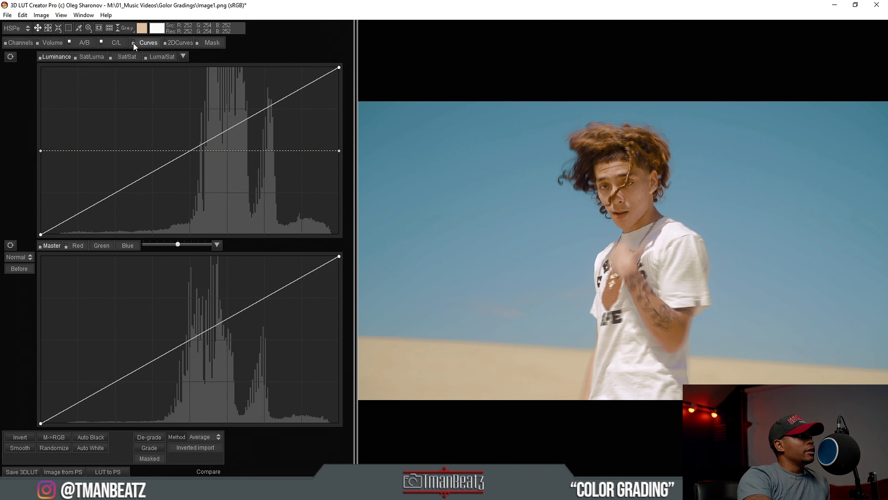
pyautogui.click(126, 246)
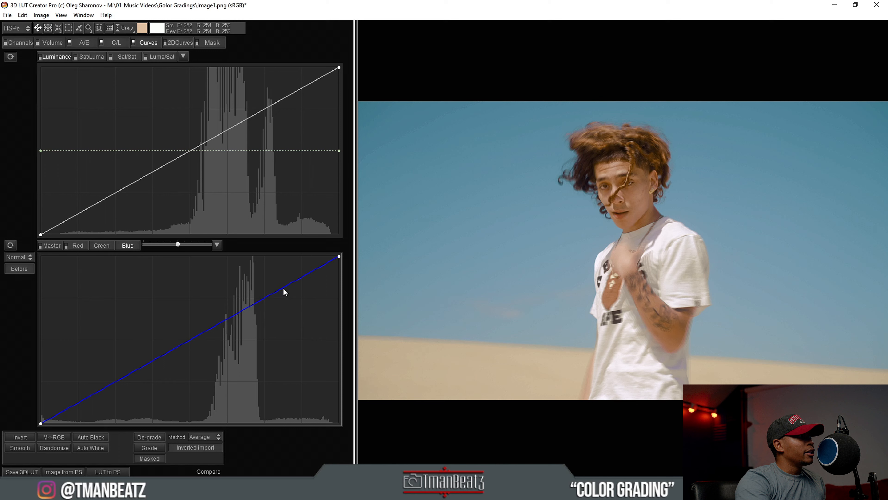
pyautogui.moveTo(287, 285); pyautogui.dragTo(283, 292)
pyautogui.click(105, 389)
pyautogui.moveTo(106, 389)
pyautogui.mouseDown()
pyautogui.moveTo(108, 377)
pyautogui.moveTo(108, 388)
pyautogui.mouseUp()
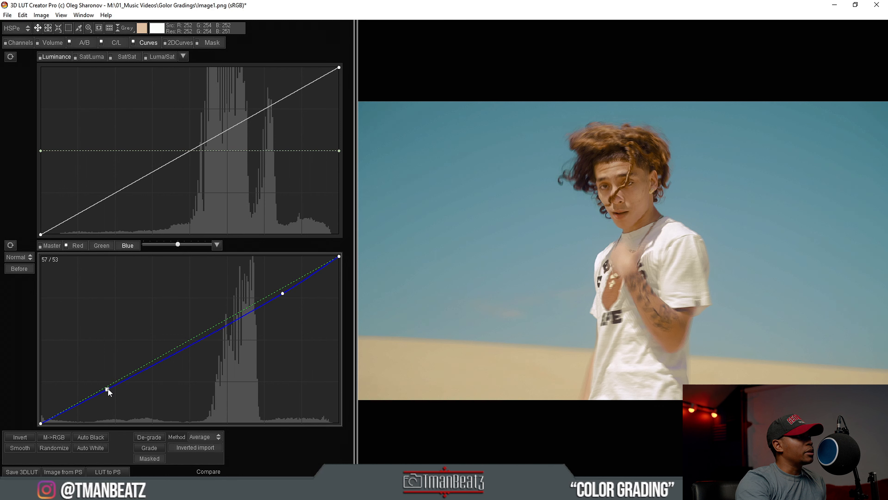
pyautogui.moveTo(282, 293); pyautogui.dragTo(278, 295)
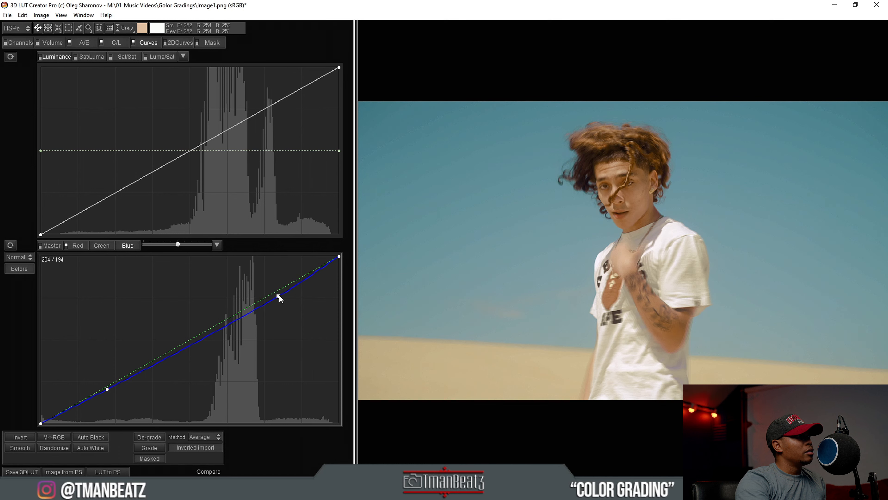
# Step: Lift the green curve's midtones slightly with a point at 125/128 and another just above it, anchoring the darker tones at 103/104
pyautogui.click(95, 246)
pyautogui.moveTo(55, 416); pyautogui.dragTo(194, 335)
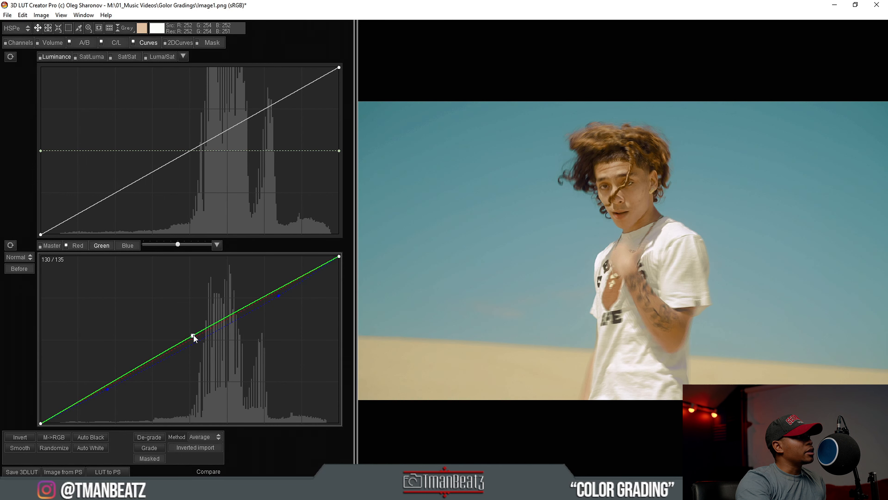
pyautogui.click(160, 355)
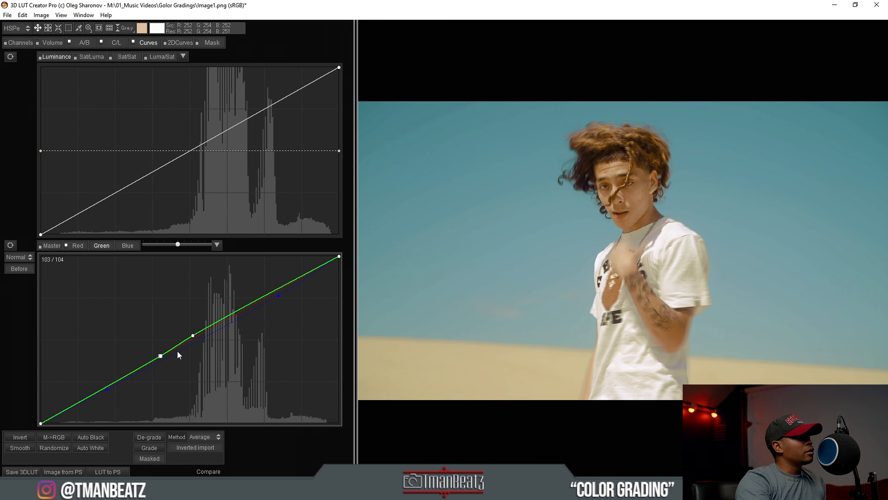
pyautogui.moveTo(206, 325); pyautogui.dragTo(188, 342)
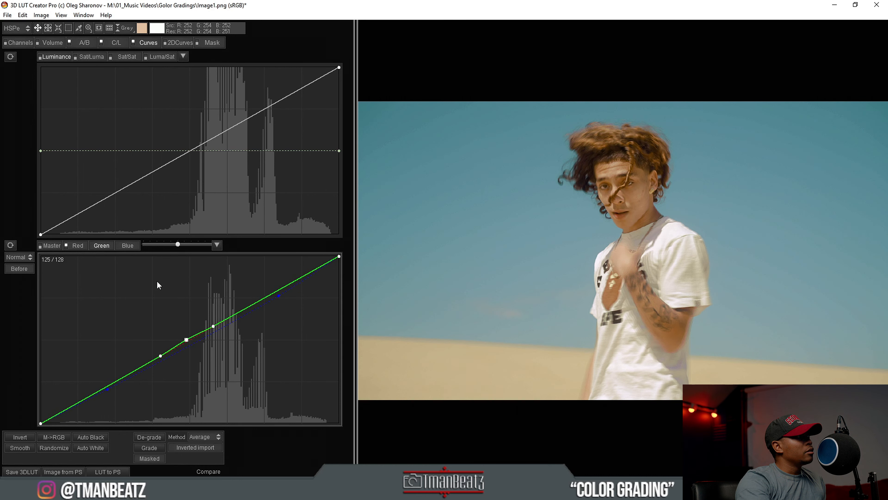
# Step: Anchor the red curve at 72/72 and lower its deep shadows with a point at 27/20
pyautogui.click(81, 245)
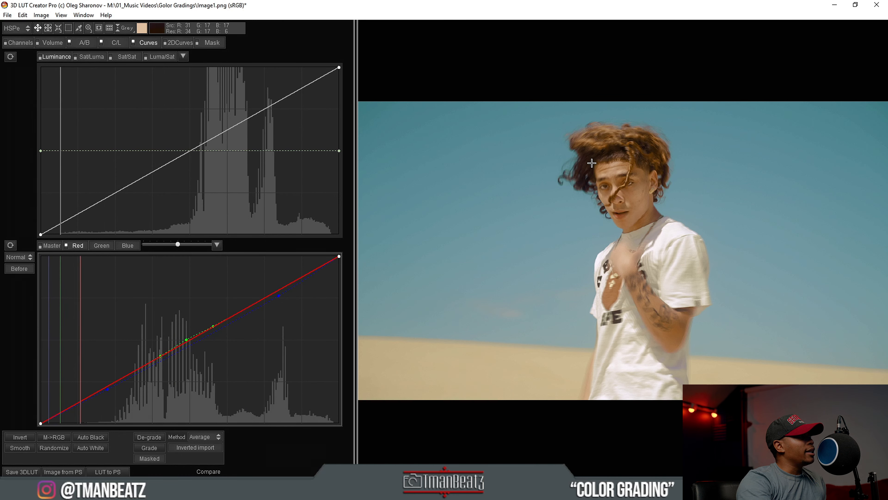
pyautogui.moveTo(71, 407); pyautogui.dragTo(71, 408)
pyautogui.moveTo(123, 378); pyautogui.dragTo(125, 375)
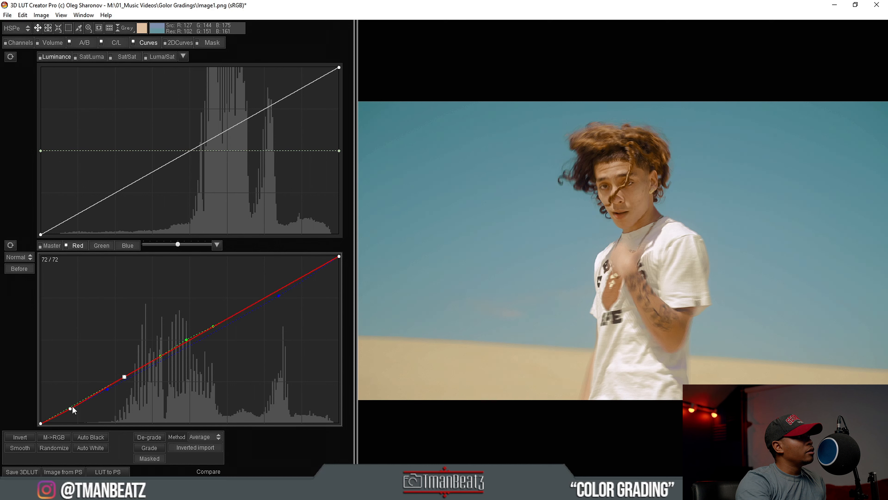
pyautogui.moveTo(70, 406); pyautogui.dragTo(72, 410)
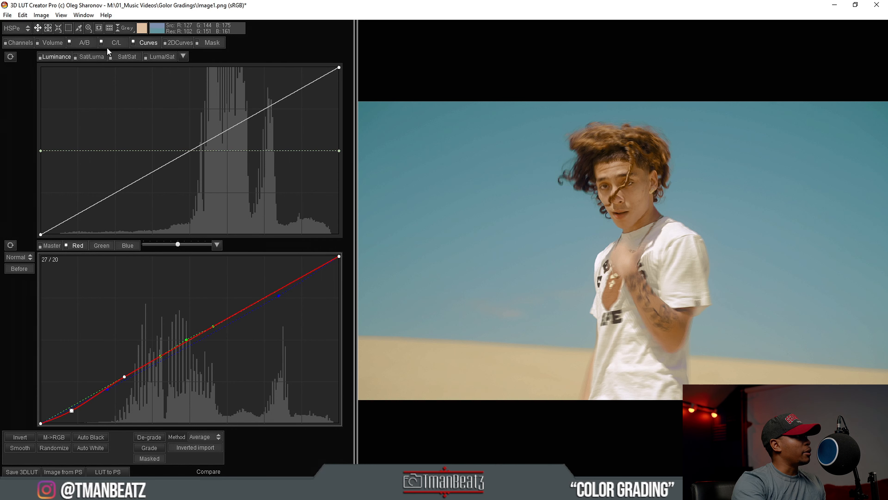
# Step: Save the grade as a 3D LUT in the Golor Gradings folder, overwriting the existing Ballout.cube
pyautogui.click(83, 43)
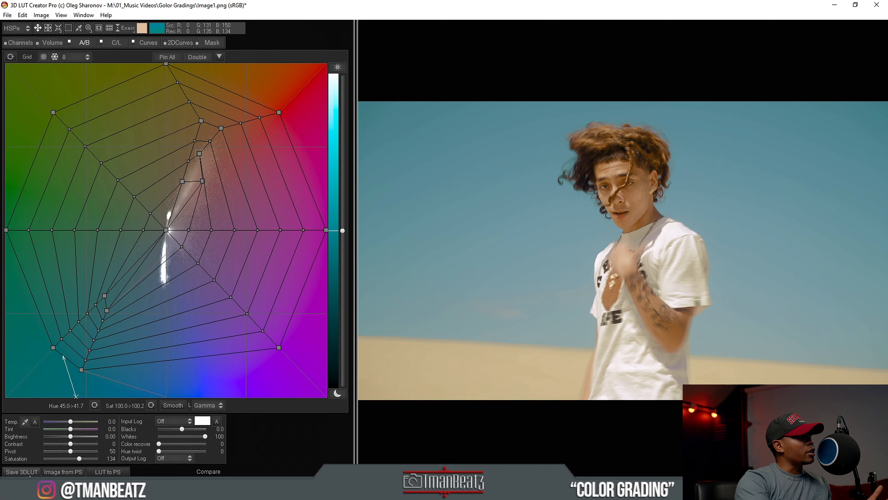
pyautogui.click(22, 472)
pyautogui.click(113, 109)
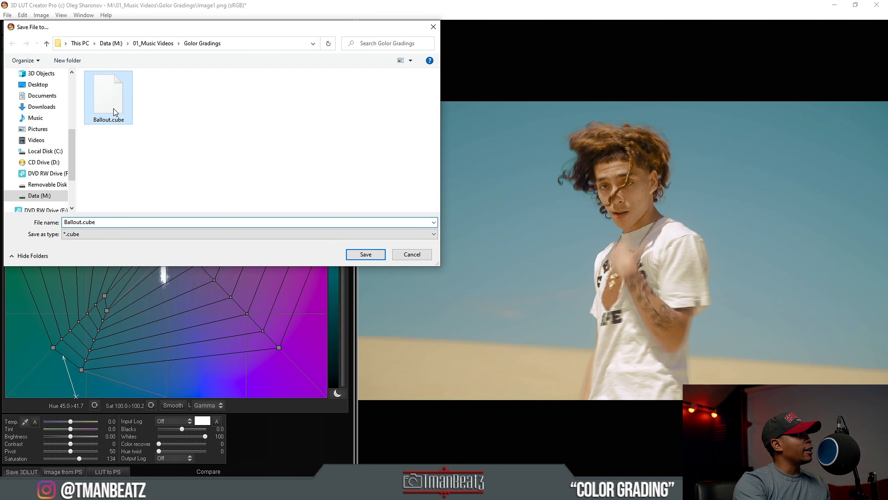
pyautogui.click(365, 254)
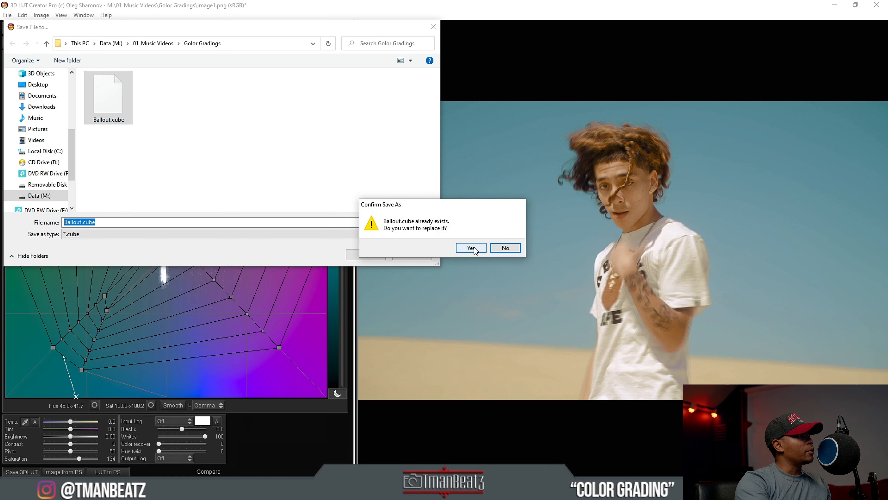
pyautogui.click(471, 247)
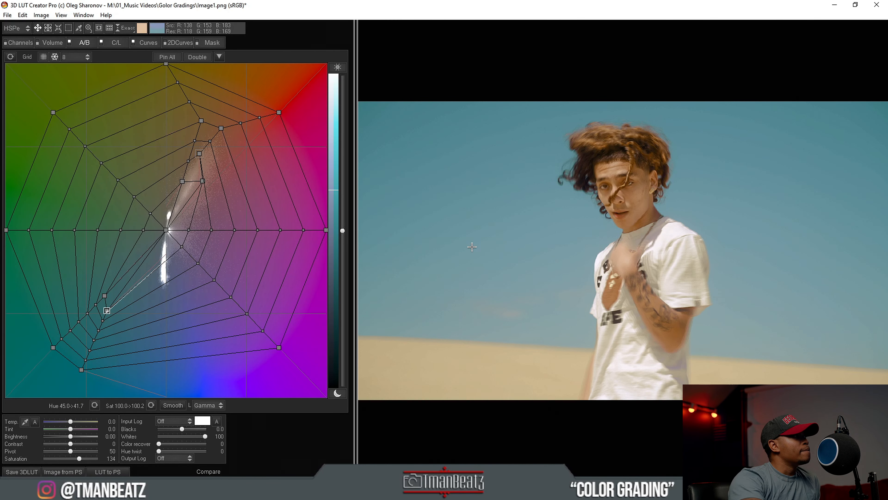
# Step: Switch to VEGAS Pro and load Ballout.cube into the LUT Filter of the first video track's effects
pyautogui.click(175, 491)
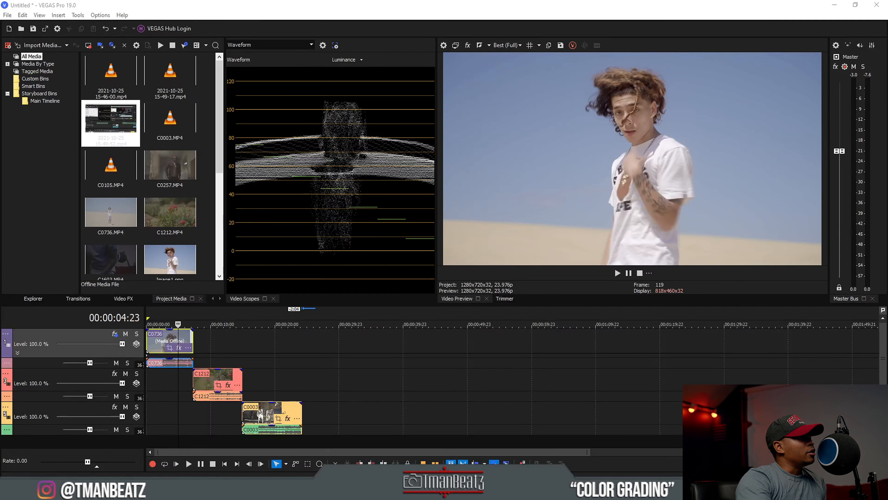
pyautogui.click(115, 334)
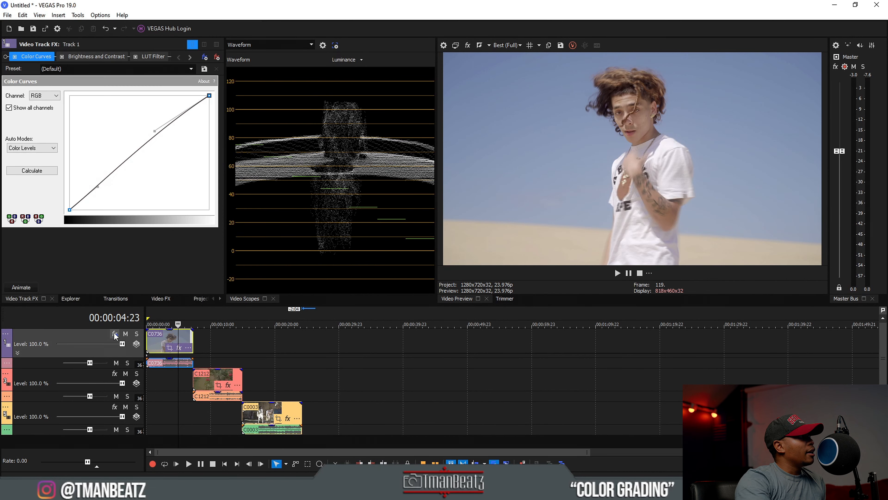
pyautogui.click(153, 57)
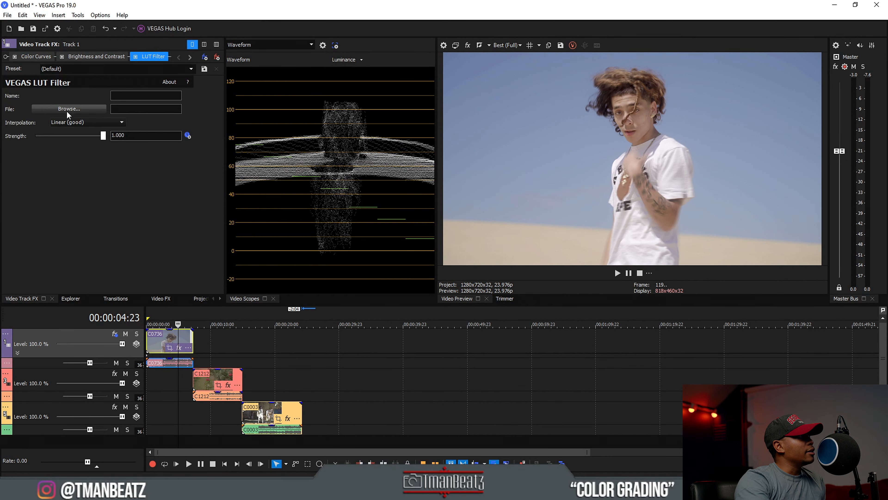
pyautogui.click(69, 109)
pyautogui.click(277, 191)
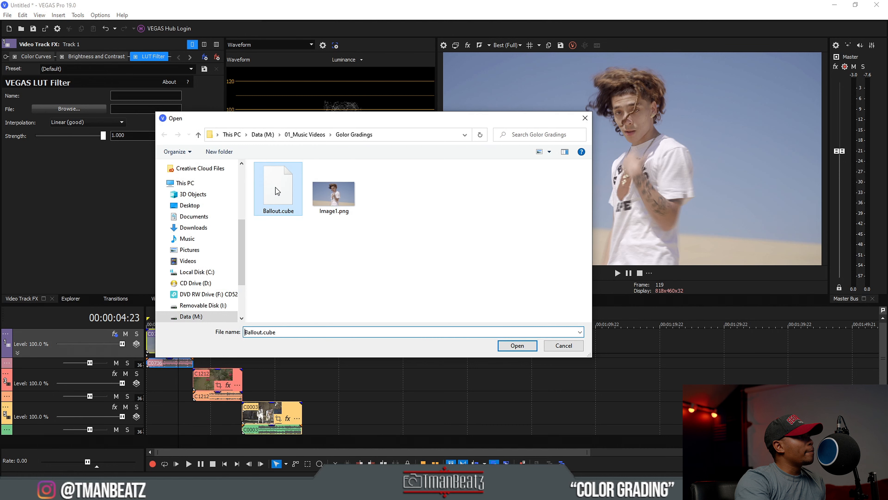
pyautogui.click(517, 347)
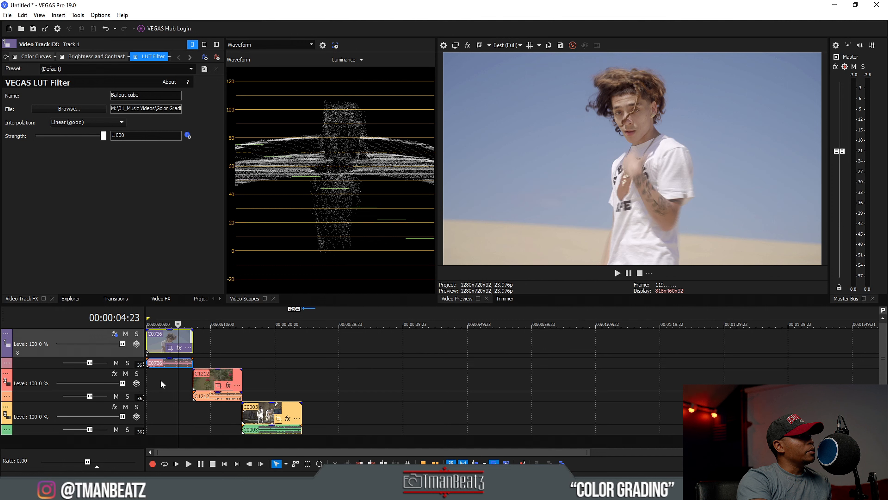
# Step: Check the graded first clip at several frames and lower the RGB color curve's upper handle to an almost straight line
pyautogui.click(165, 375)
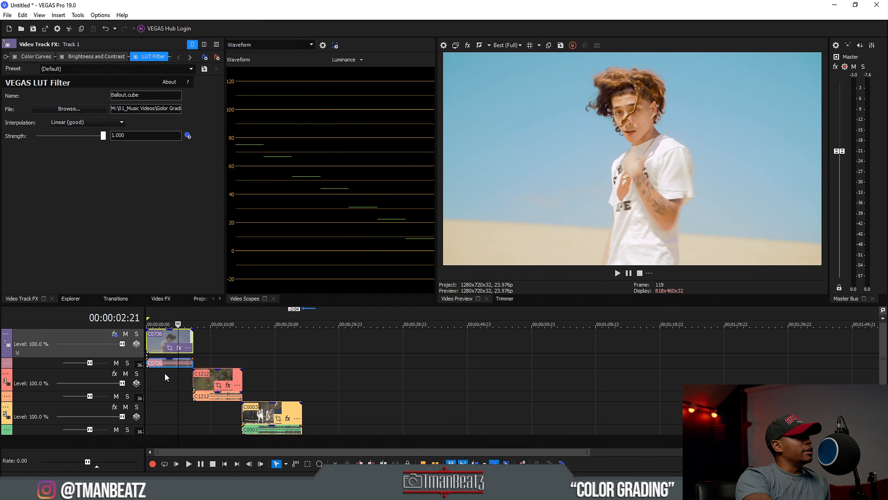
pyautogui.click(153, 377)
pyautogui.click(163, 376)
pyautogui.click(174, 374)
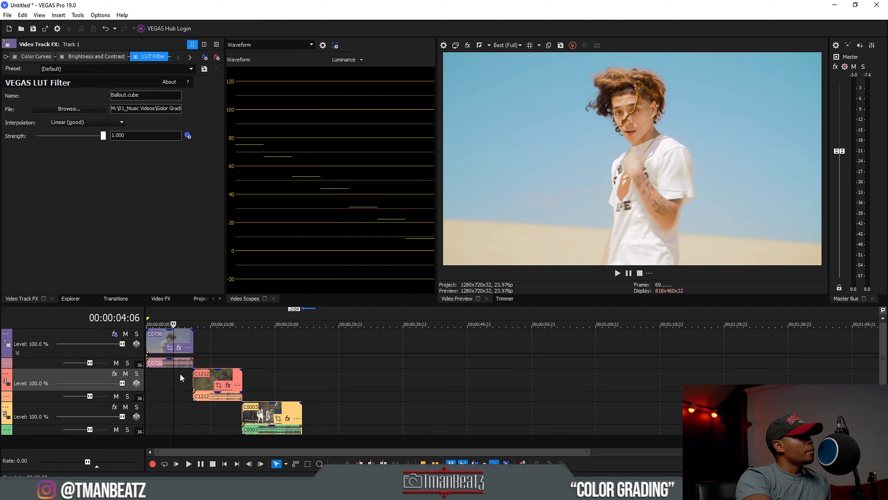
pyautogui.click(45, 59)
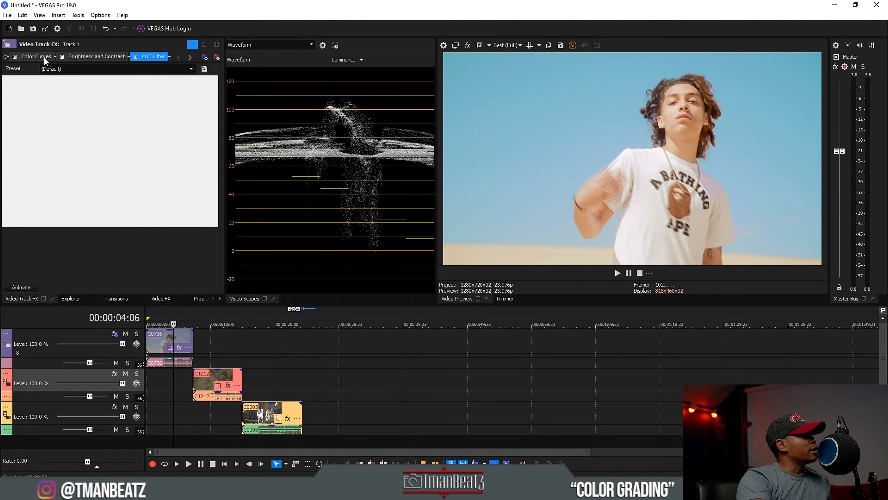
pyautogui.moveTo(155, 131); pyautogui.dragTo(158, 140)
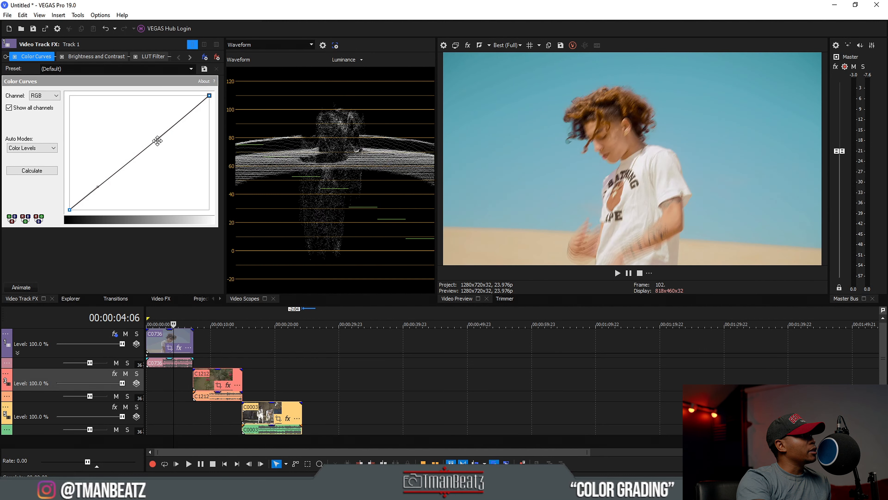
pyautogui.click(91, 57)
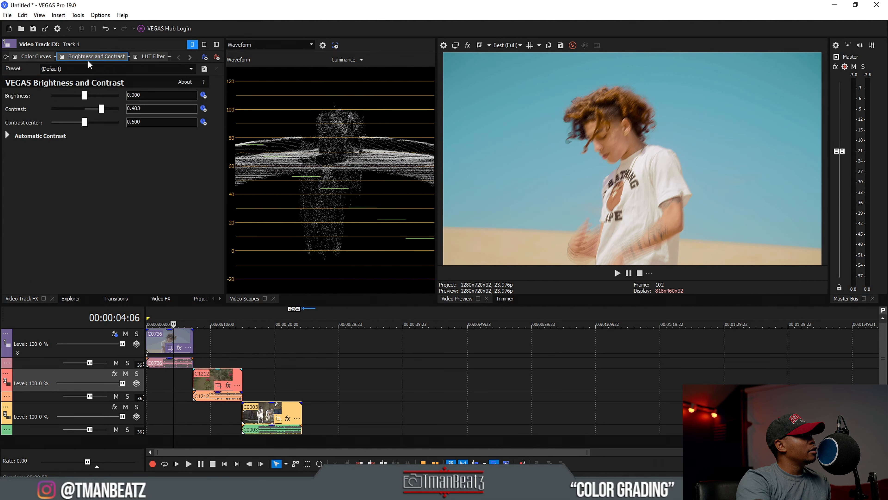
pyautogui.click(36, 57)
# Step: Disable resampling for the first clip, C0736, in its event properties
pyautogui.click(188, 377)
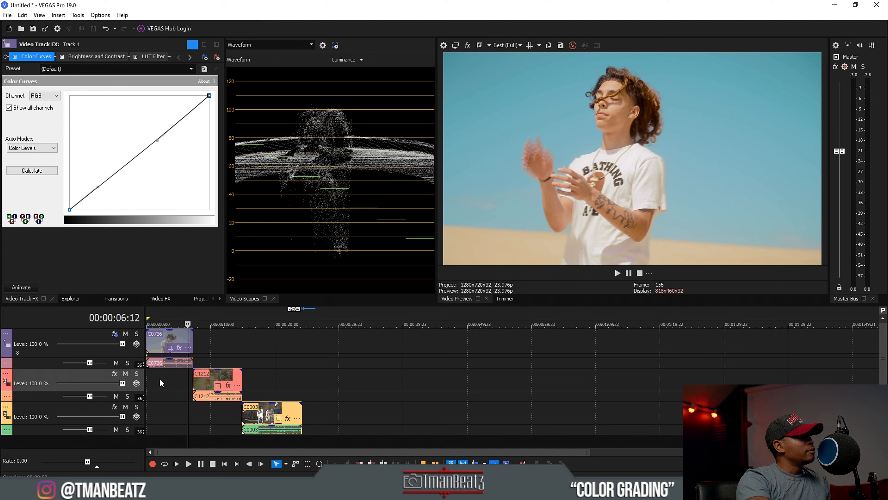
pyautogui.rightClick(169, 340)
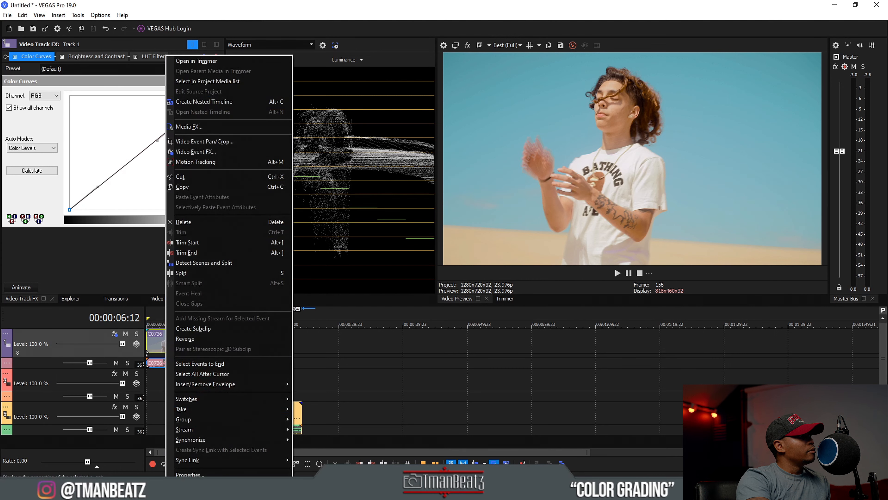
pyautogui.click(191, 474)
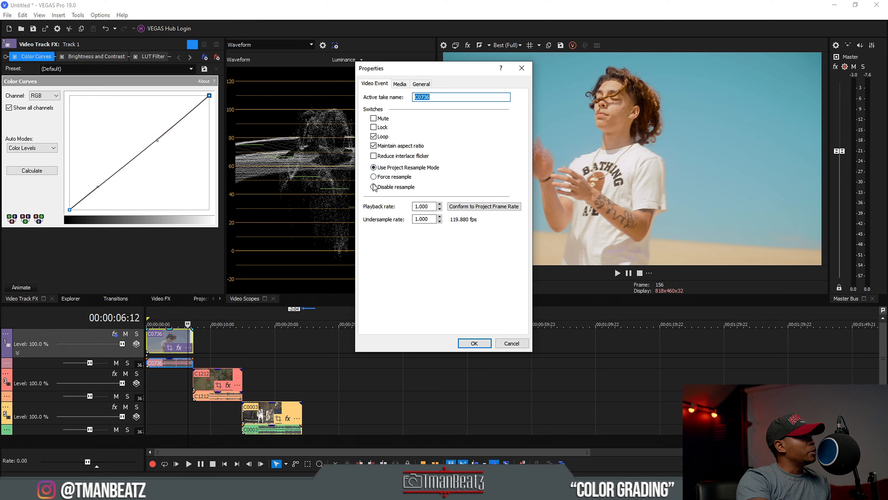
pyautogui.click(475, 342)
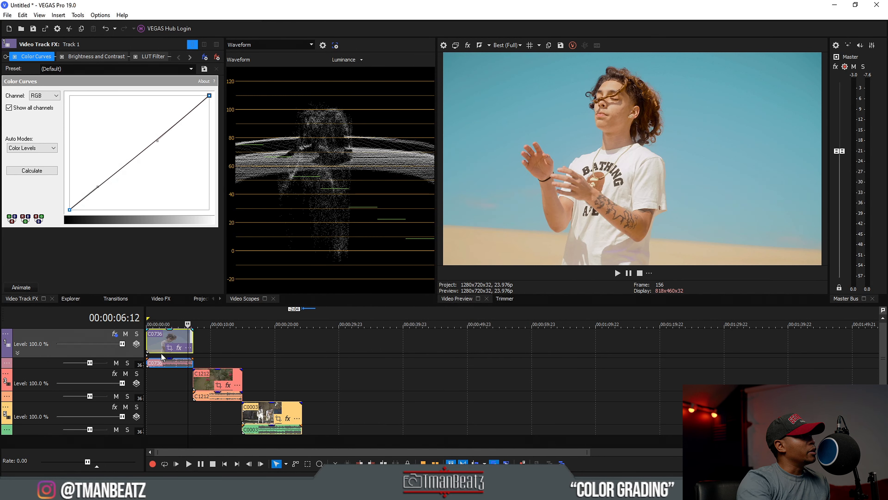
# Step: Darken the first clip's midtones and highlights by bending the upper part of the RGB color curve below the diagonal
pyautogui.click(166, 381)
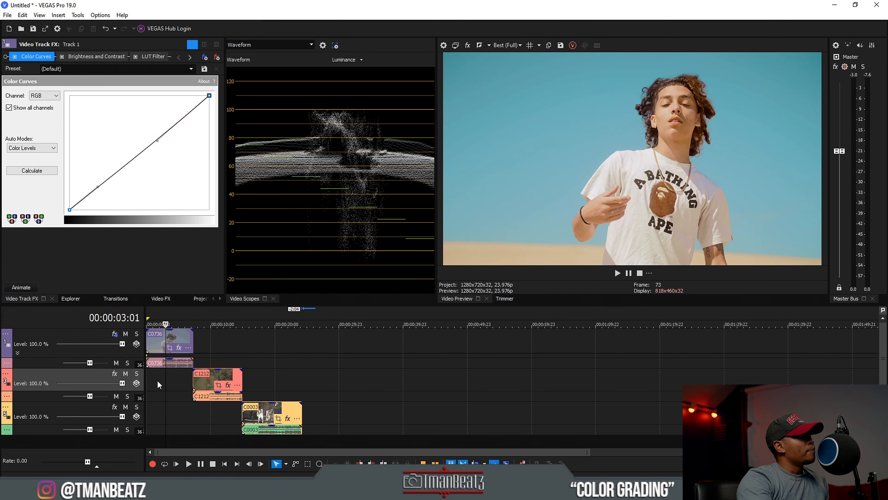
pyautogui.moveTo(157, 140); pyautogui.dragTo(172, 135)
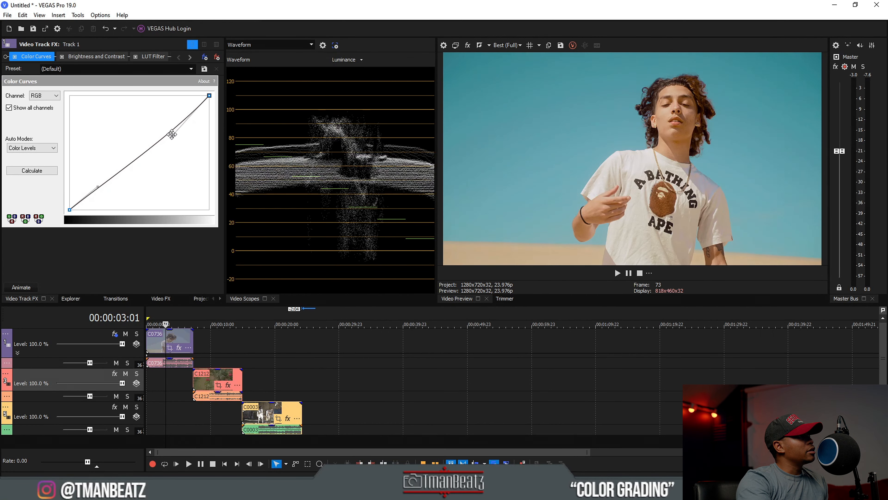
# Step: Compare the grade with the ungraded clip in split screen, bypassing effects on the right half and on the left half, and turn the comparison off
pyautogui.click(480, 47)
pyautogui.click(481, 49)
pyautogui.click(481, 49)
pyautogui.click(481, 49)
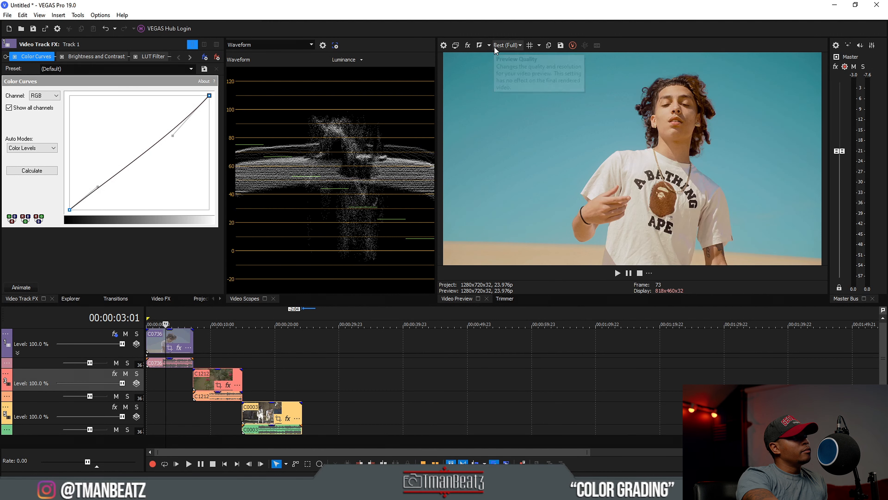
pyautogui.click(489, 46)
pyautogui.click(491, 89)
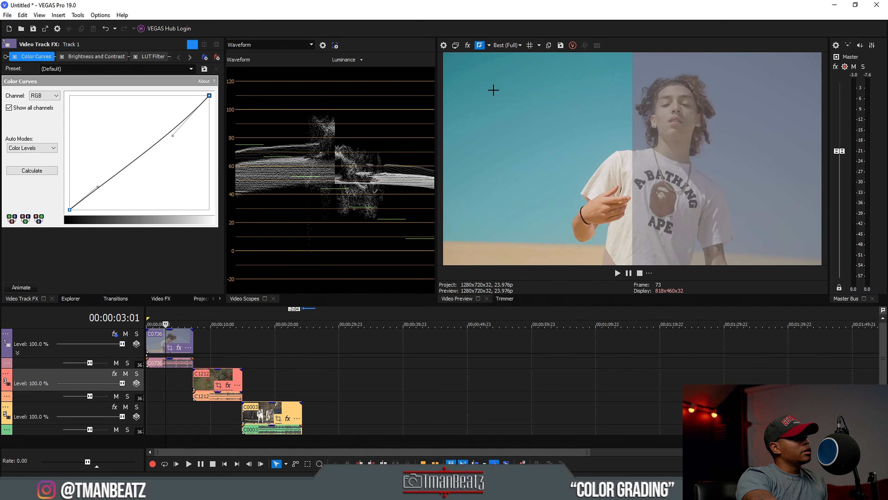
pyautogui.click(489, 46)
pyautogui.click(498, 80)
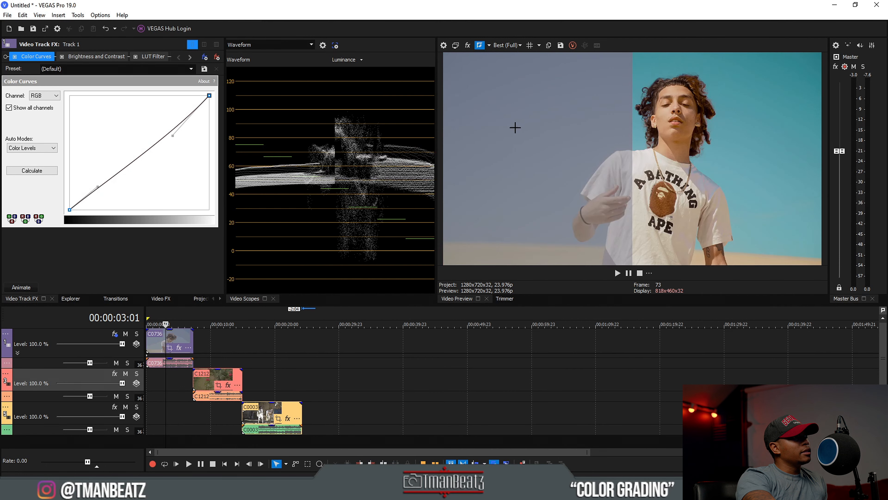
pyautogui.click(480, 46)
pyautogui.click(480, 46)
pyautogui.click(480, 45)
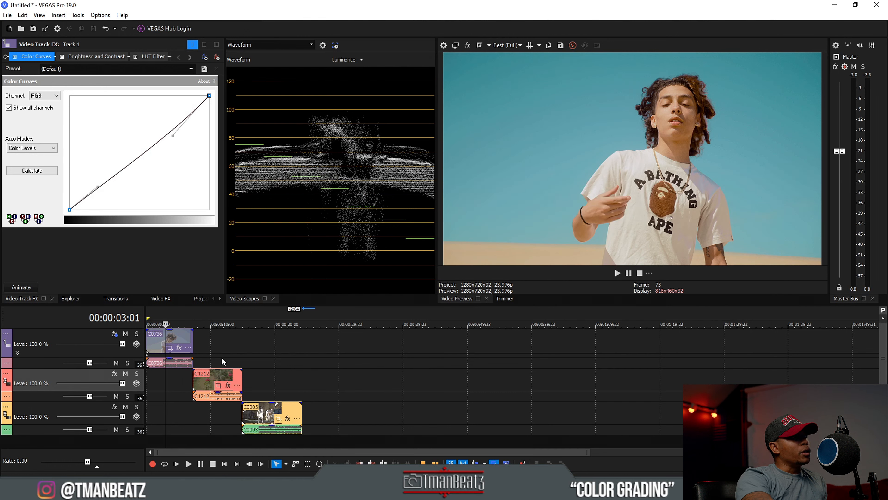
# Step: Brighten the first clip again by moving the RGB color curve's upper handle back onto a nearly straight diagonal
pyautogui.moveTo(174, 134); pyautogui.dragTo(164, 137)
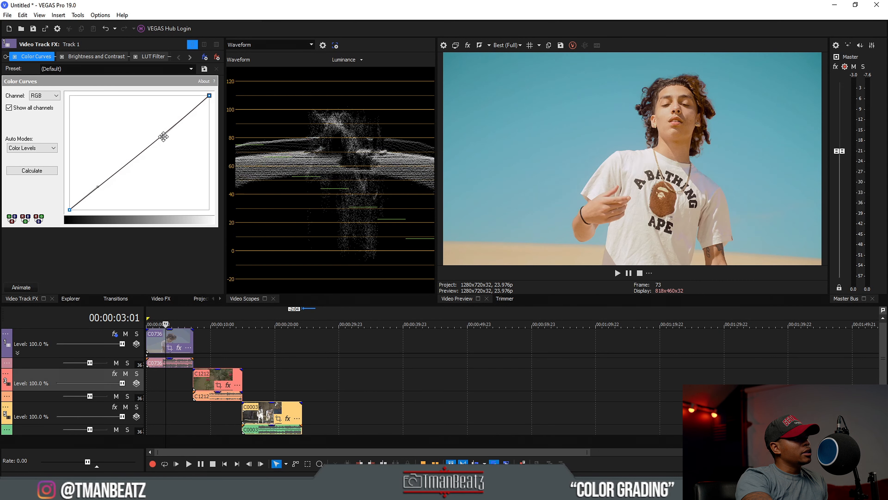
# Step: Disable resampling for the second clip, C1212, in its event properties
pyautogui.click(212, 364)
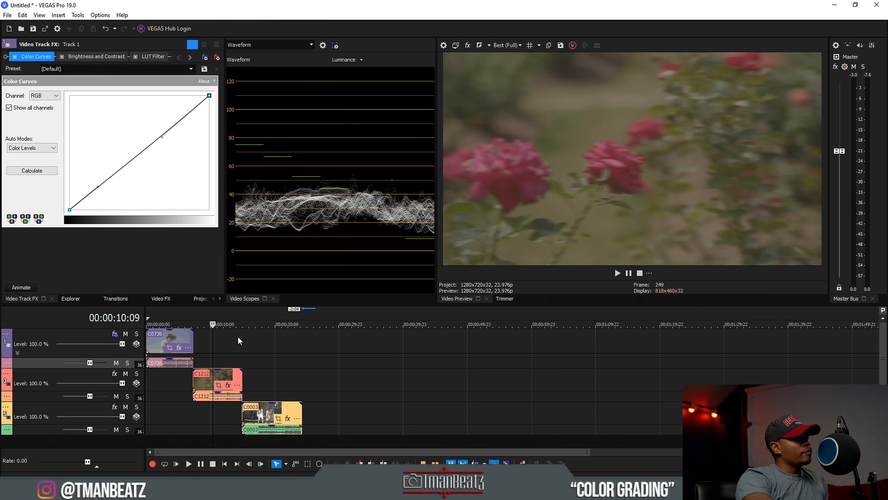
pyautogui.click(217, 350)
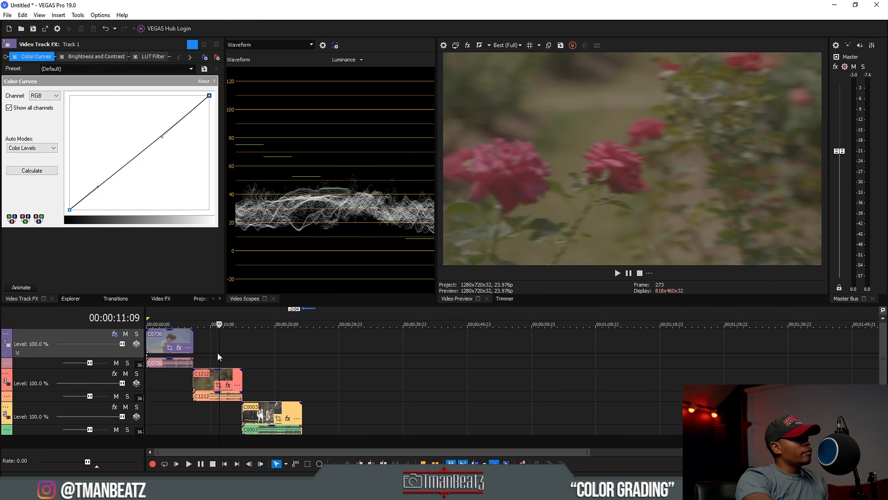
pyautogui.rightClick(218, 378)
pyautogui.click(244, 474)
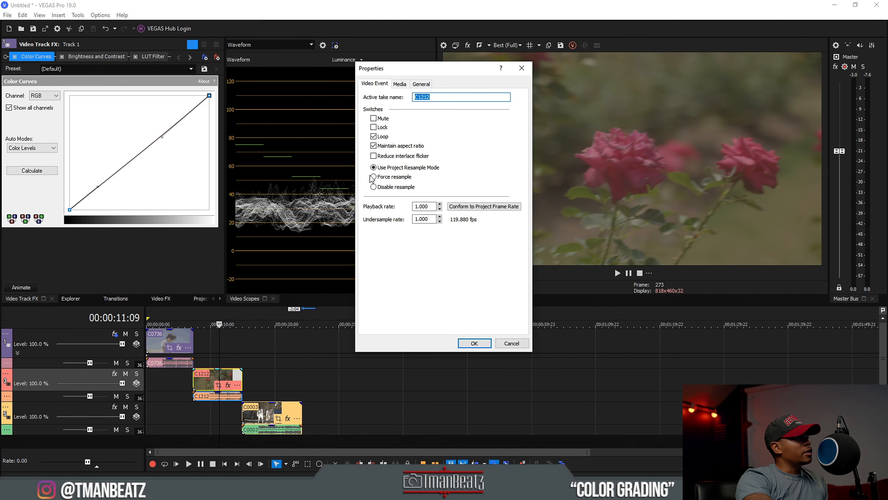
pyautogui.click(480, 342)
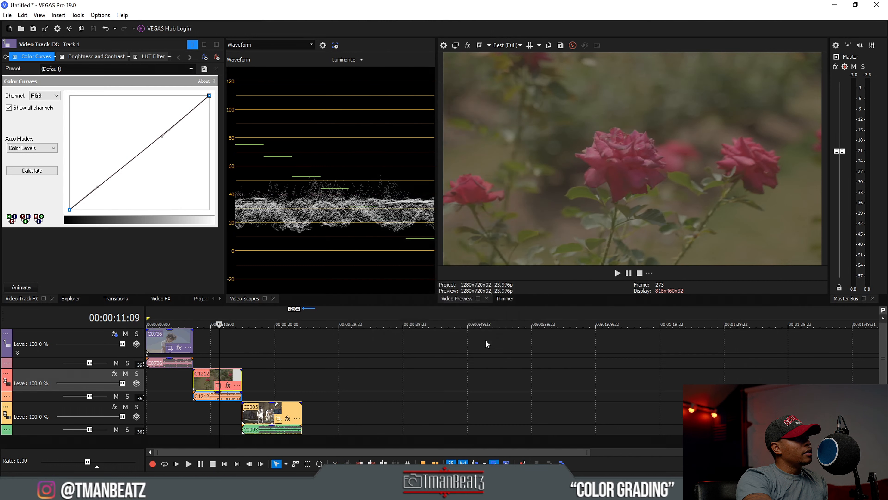
# Step: Disable resampling for the third clip, C0003, in its event properties
pyautogui.click(268, 415)
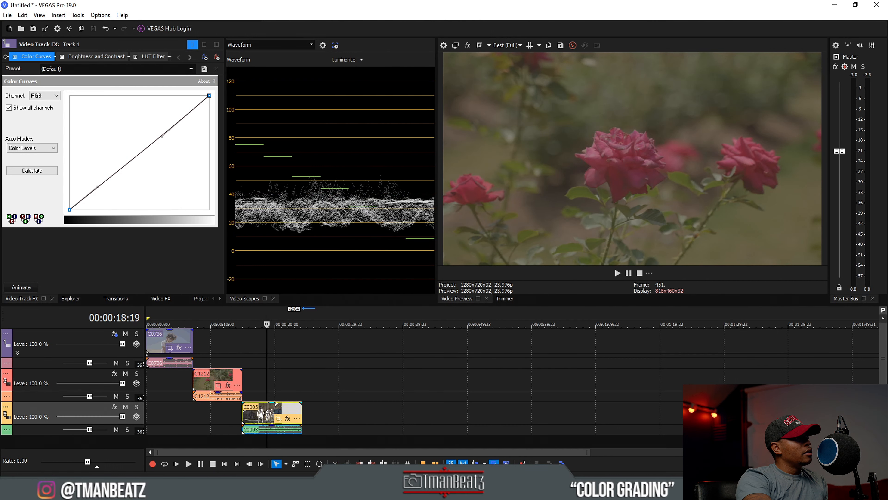
pyautogui.rightClick(268, 414)
pyautogui.click(301, 474)
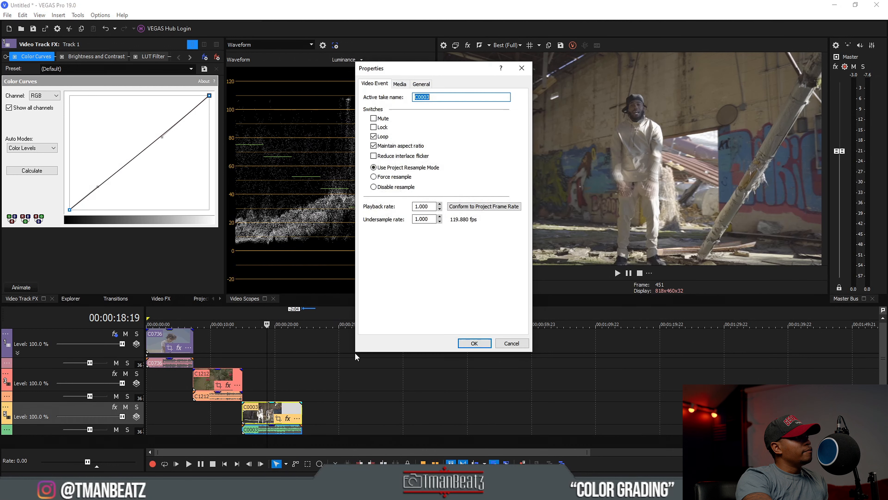
pyautogui.click(473, 343)
# Step: Save a snapshot of a frame from the ungraded rose clip, C1212, as Image2.png in the Golor Gradings folder
pyautogui.click(222, 413)
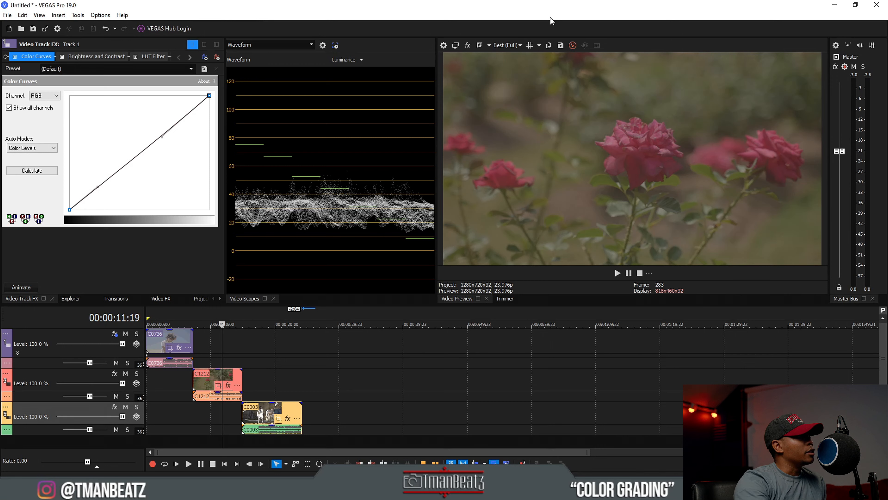
pyautogui.click(560, 46)
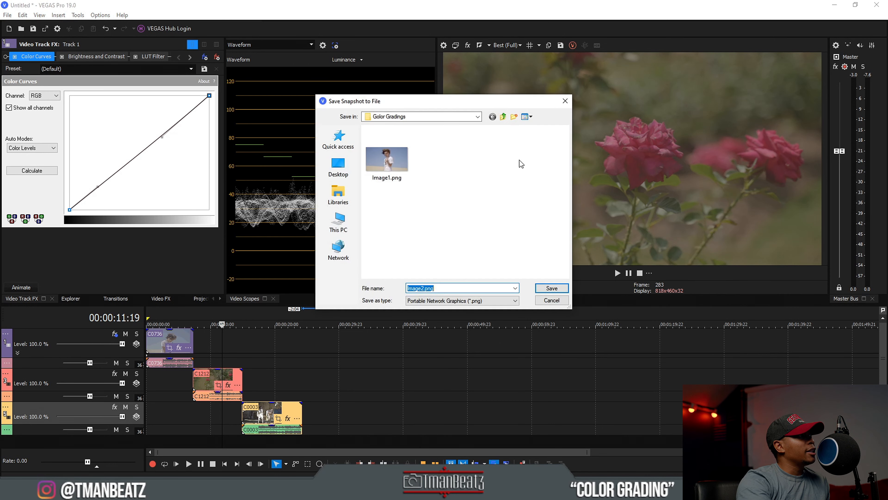
pyautogui.click(552, 288)
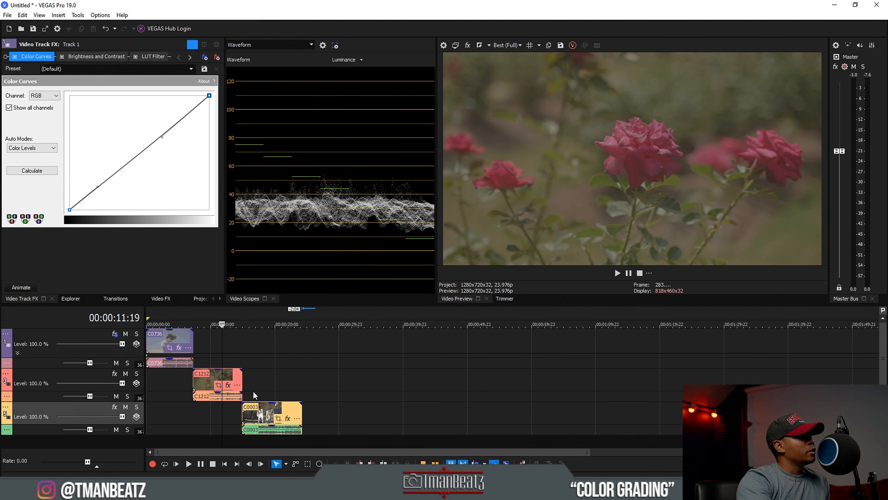
# Step: Save a snapshot of a frame from the ungraded warehouse clip, C0003, as Image3.png
pyautogui.click(273, 384)
pyautogui.click(288, 385)
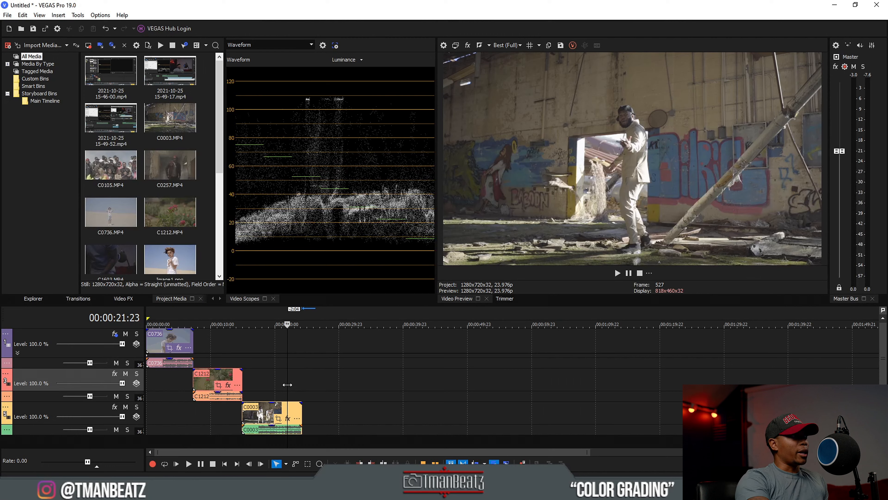
pyautogui.click(560, 46)
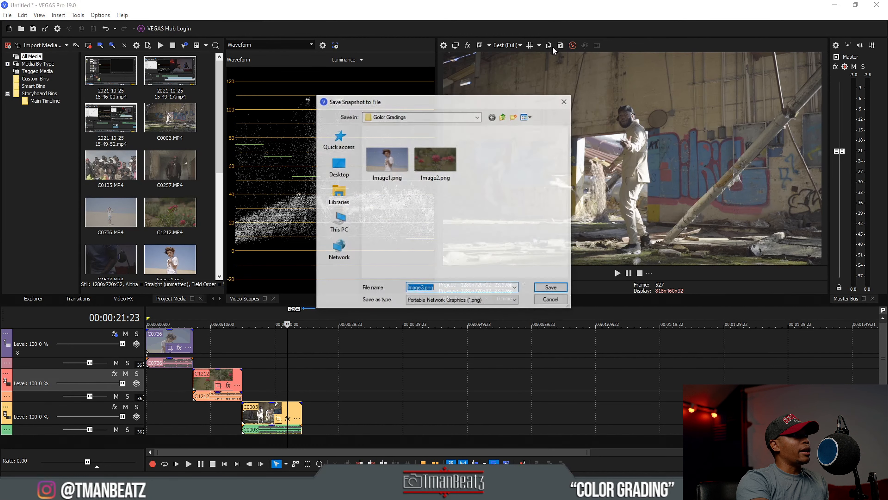
pyautogui.click(556, 287)
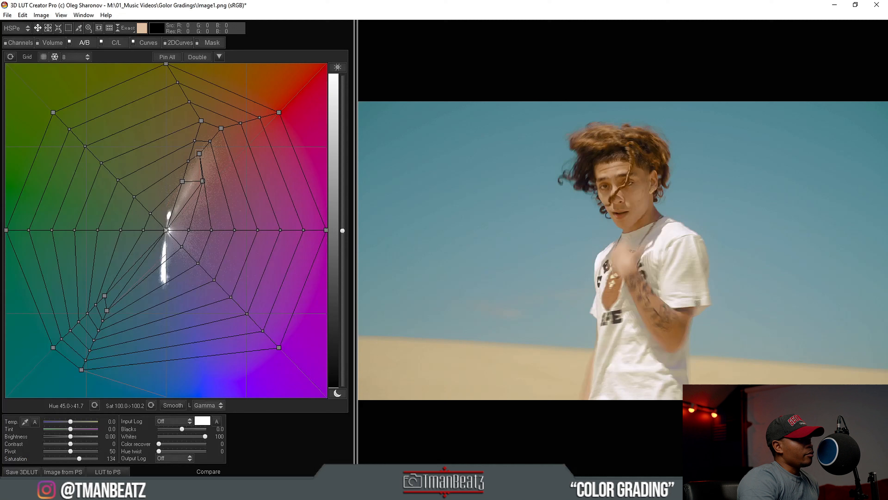
# Step: Switch to 3D LUT Creator and open Image2.png, keeping the current color grid
pyautogui.click(8, 15)
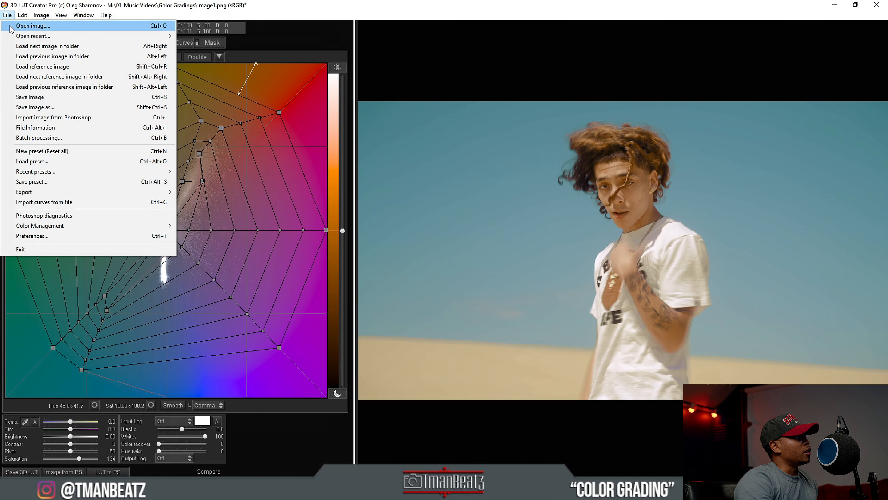
pyautogui.click(10, 25)
pyautogui.click(184, 108)
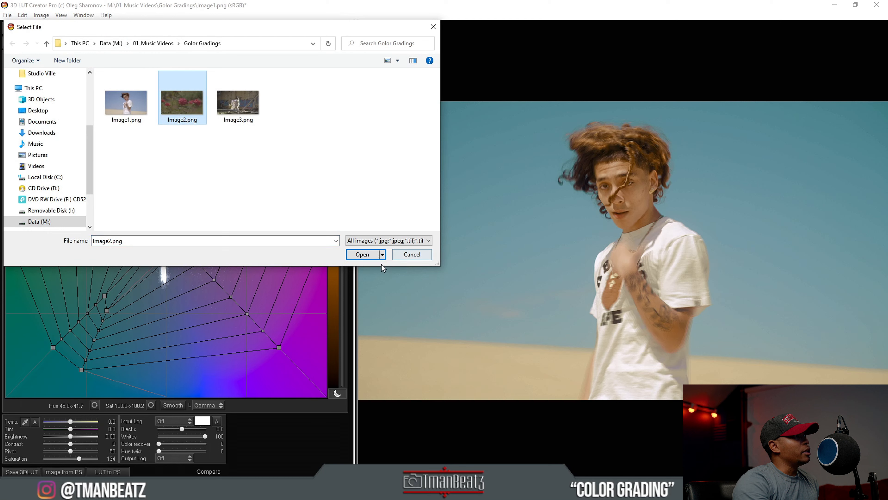
pyautogui.click(369, 256)
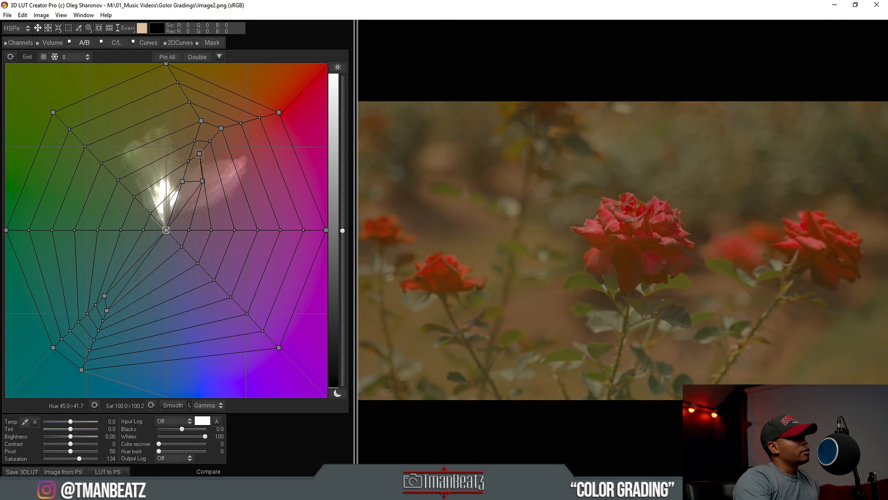
# Step: Switch back to VEGAS Pro and add the ColorGrading main filter package to the rose clip's track, Track 3
pyautogui.hotkey('alt', 'Tab')
pyautogui.click(209, 378)
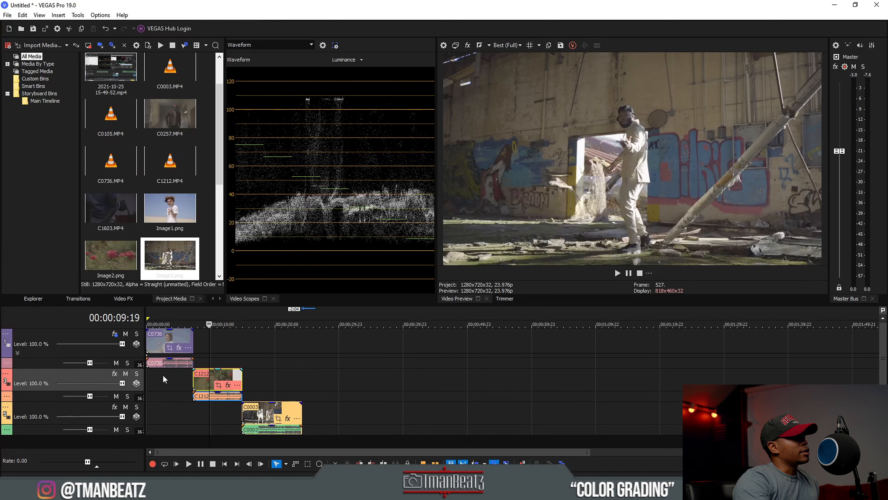
pyautogui.click(114, 373)
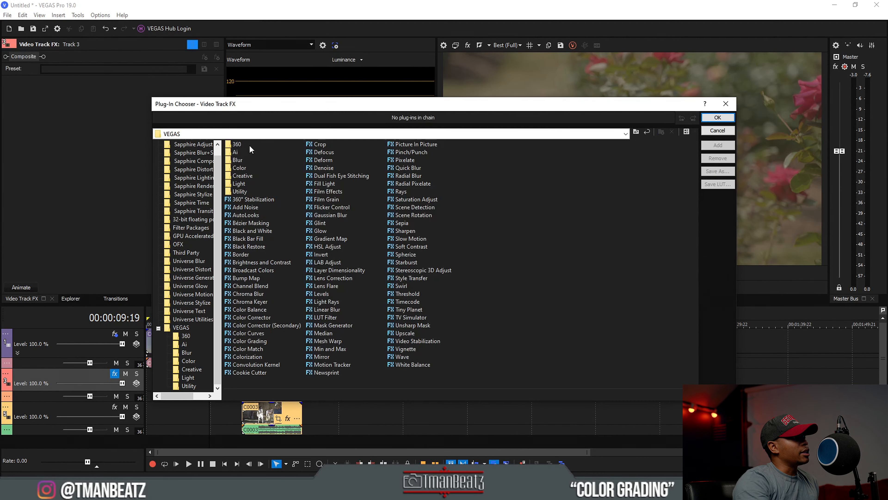
pyautogui.click(191, 228)
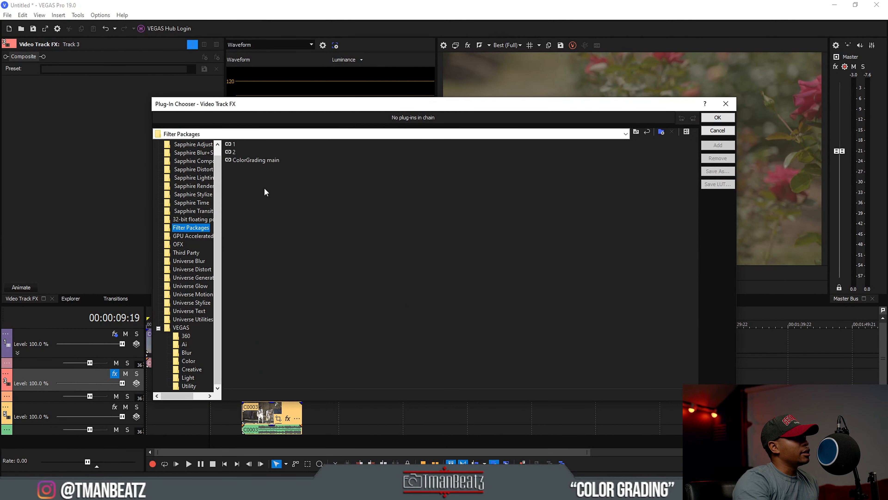
pyautogui.doubleClick(271, 160)
pyautogui.click(726, 118)
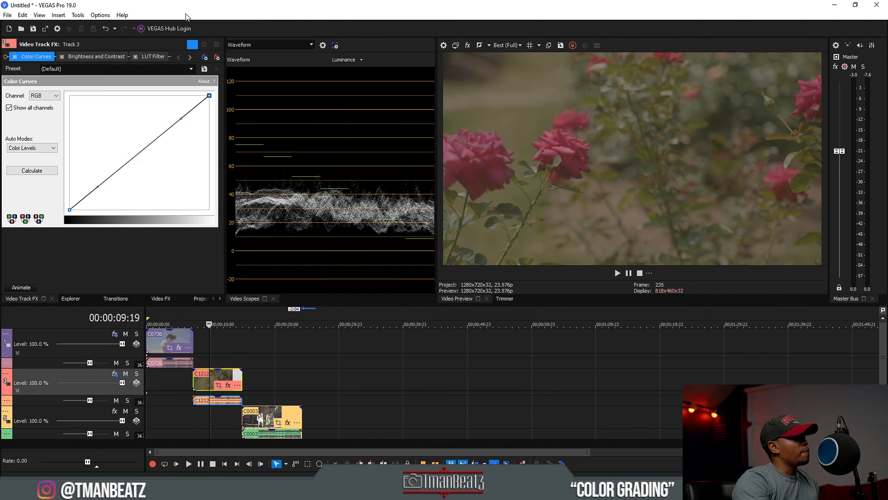
# Step: Raise Track 3's contrast to 0.361 and brighten it by bending the upper part of its RGB curve above the diagonal
pyautogui.click(112, 55)
pyautogui.moveTo(85, 107); pyautogui.dragTo(98, 104)
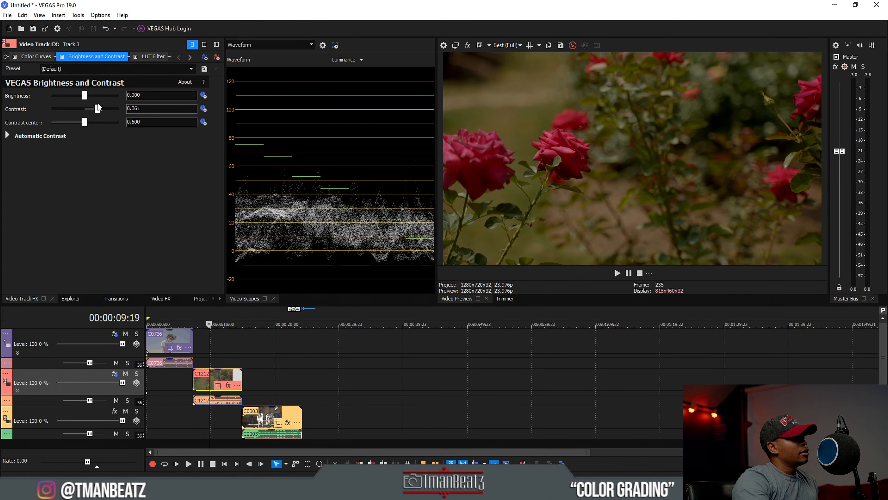
pyautogui.click(36, 58)
pyautogui.moveTo(178, 122); pyautogui.dragTo(142, 123)
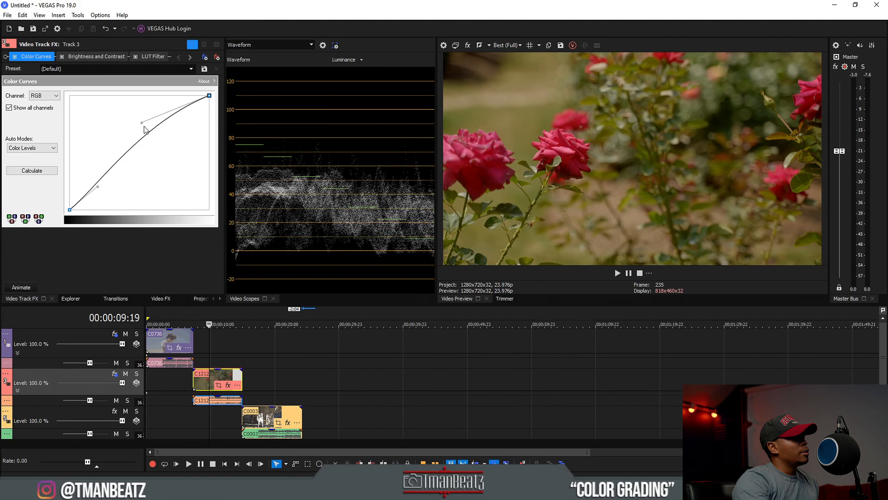
# Step: Save a snapshot of the corrected rose clip near its end, replacing the existing Image2.png
pyautogui.click(231, 363)
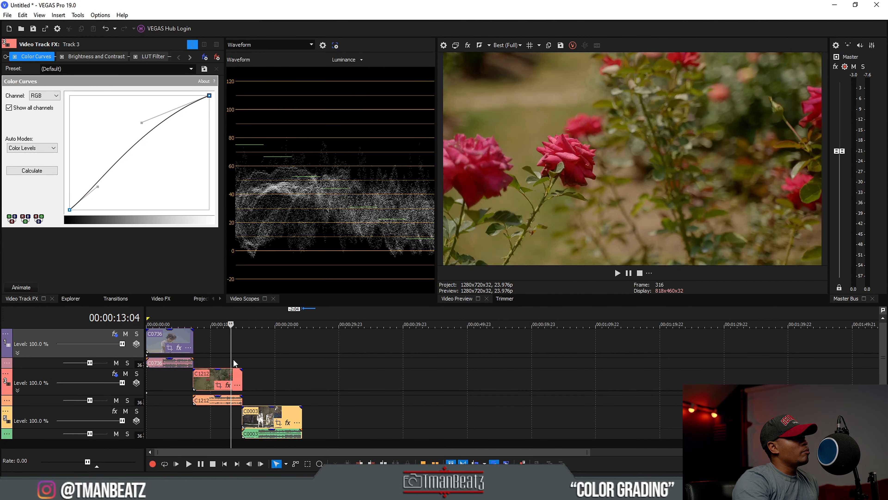
pyautogui.click(233, 360)
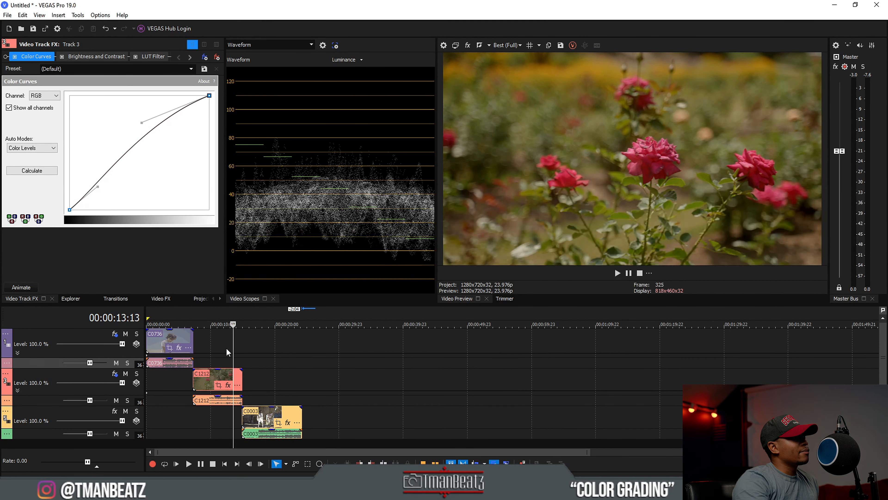
pyautogui.click(560, 45)
pyautogui.click(435, 159)
pyautogui.click(552, 287)
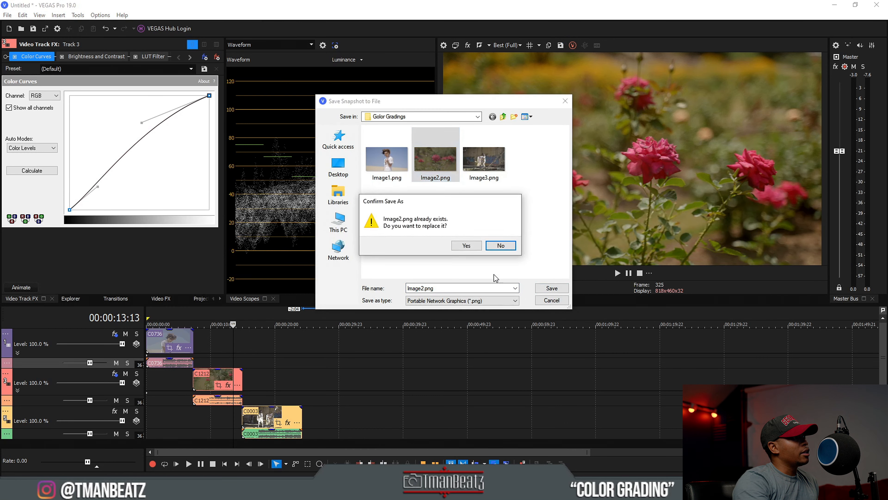
pyautogui.click(466, 244)
# Step: Add the ColorGrading main filter package to the warehouse clip's track, Track 5
pyautogui.click(279, 385)
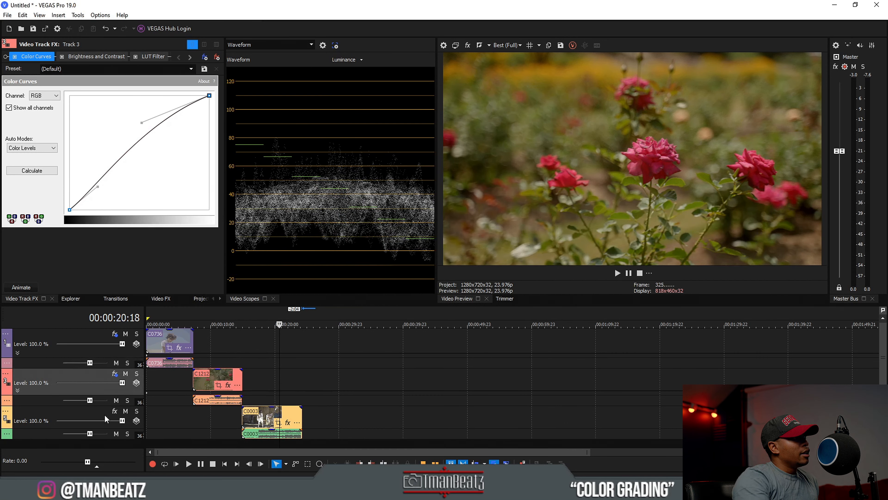
pyautogui.click(112, 410)
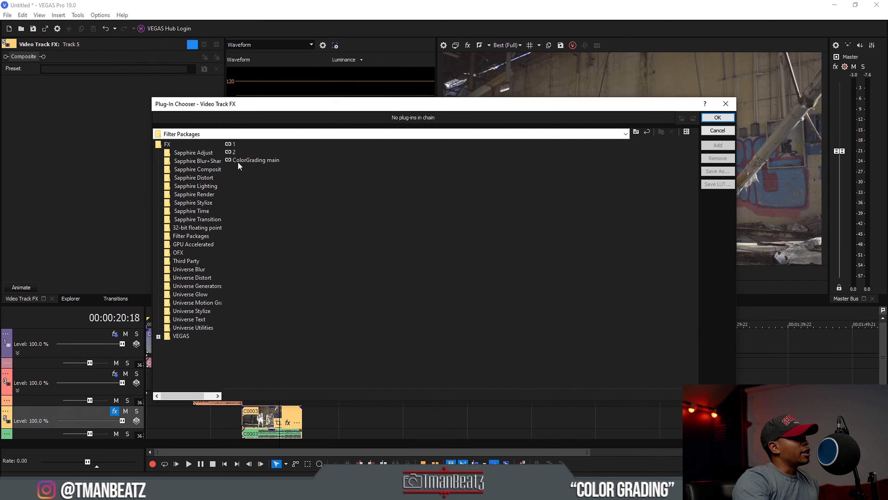
pyautogui.doubleClick(254, 160)
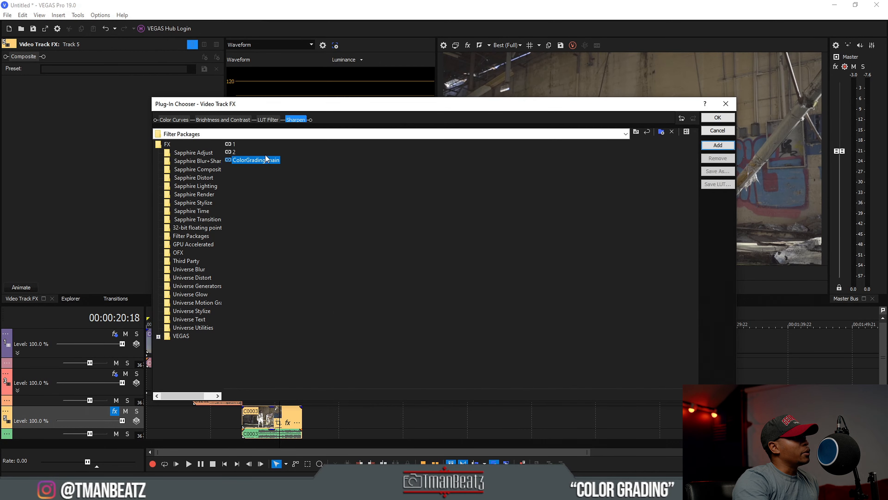
pyautogui.click(725, 117)
# Step: Set Track 5's contrast to 0.184 and darken it by bending the upper part of its RGB curve below the diagonal
pyautogui.click(95, 57)
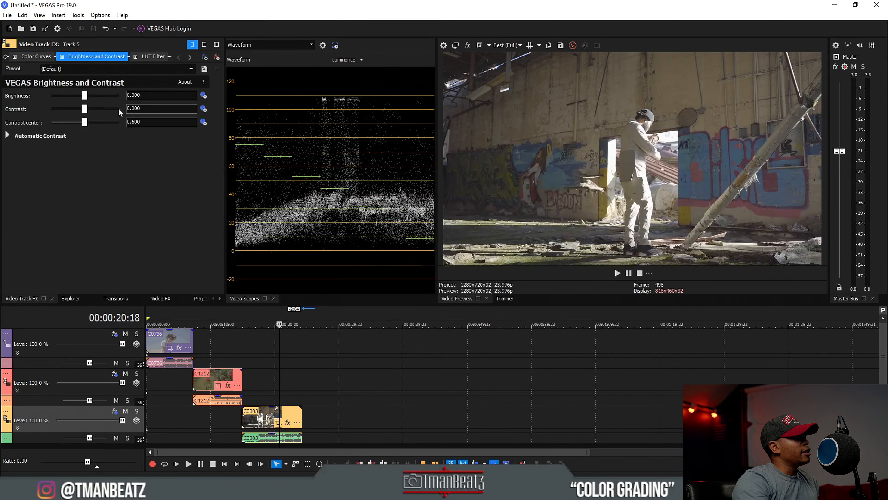
pyautogui.moveTo(87, 111); pyautogui.dragTo(93, 108)
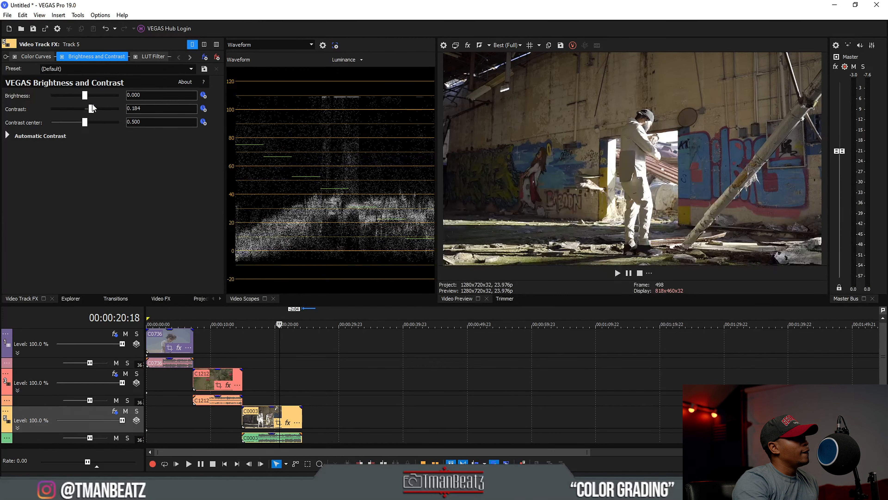
pyautogui.click(44, 57)
pyautogui.moveTo(180, 117); pyautogui.dragTo(185, 138)
# Step: Check other frames of the warehouse clip, ease its RGB curve's upper bend slightly, and lower Track 5's contrast to 0.156
pyautogui.click(292, 389)
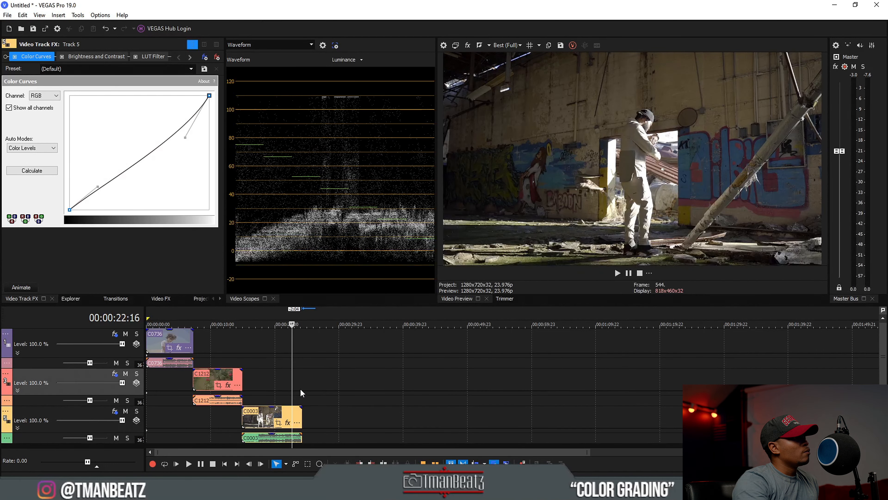
pyautogui.click(255, 384)
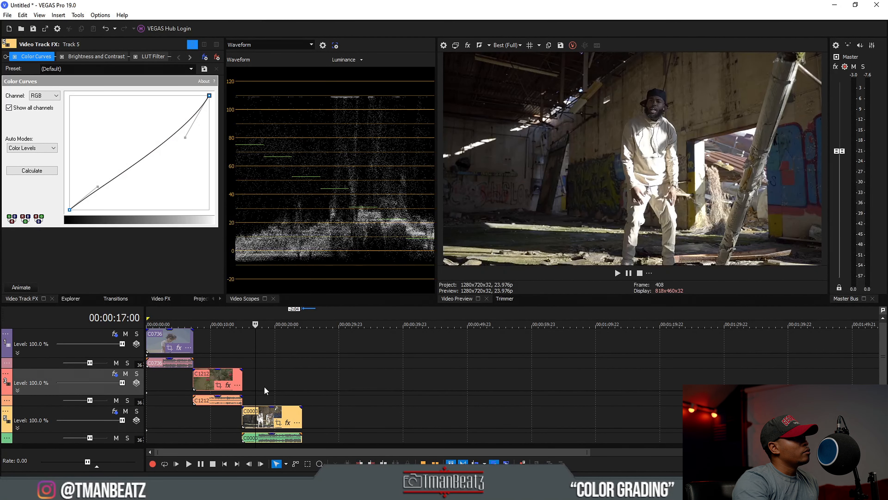
pyautogui.moveTo(185, 137); pyautogui.dragTo(183, 134)
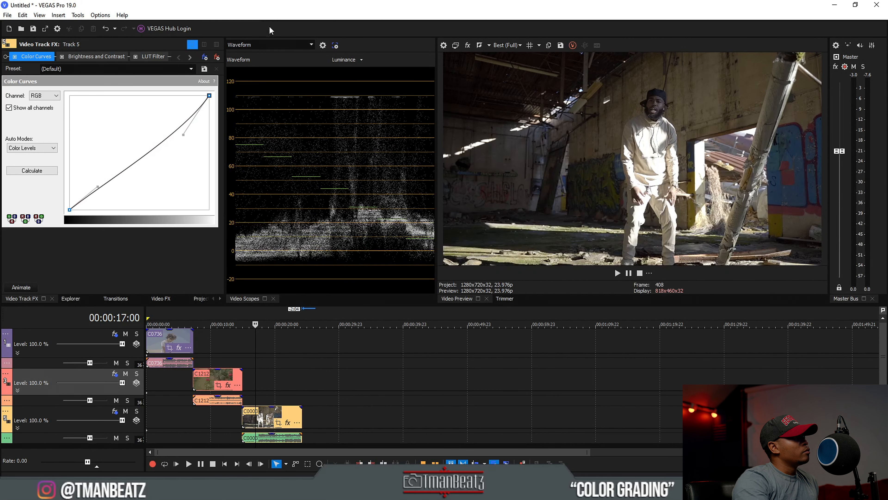
pyautogui.click(96, 56)
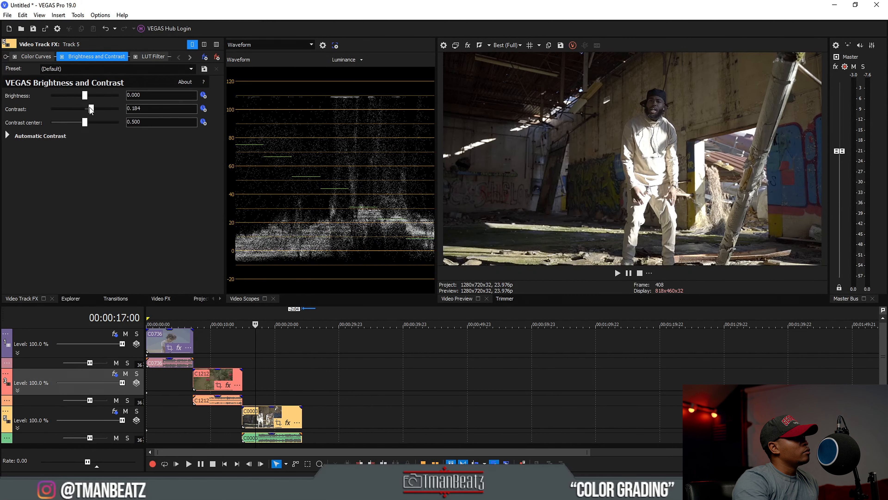
pyautogui.moveTo(92, 110); pyautogui.dragTo(91, 110)
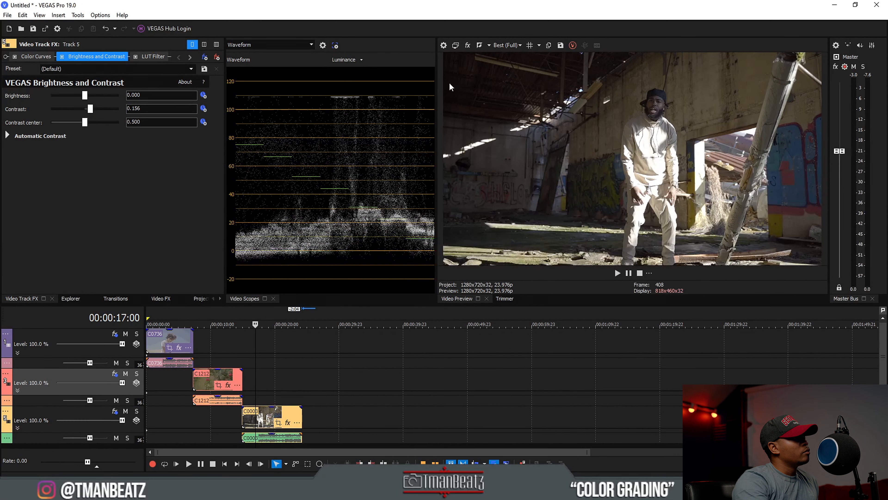
# Step: Save a snapshot of the corrected warehouse clip as Image3.png, replacing the existing file
pyautogui.click(561, 45)
pyautogui.click(504, 145)
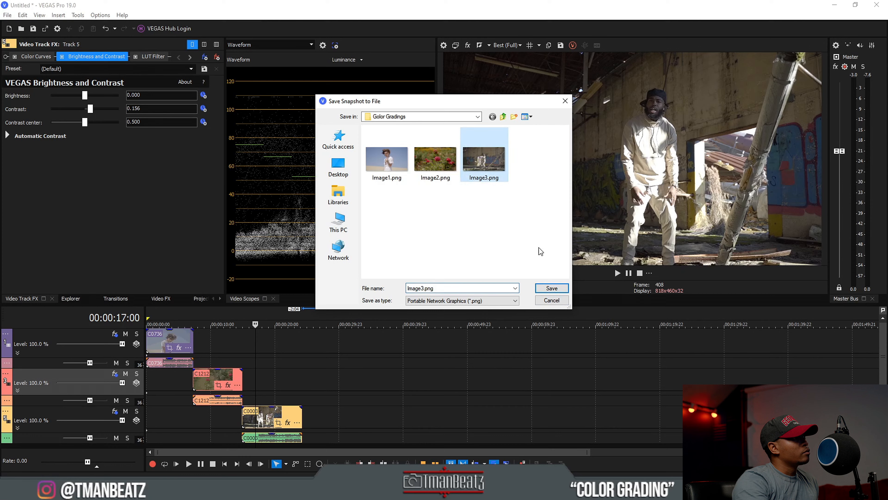
pyautogui.click(551, 289)
pyautogui.click(465, 247)
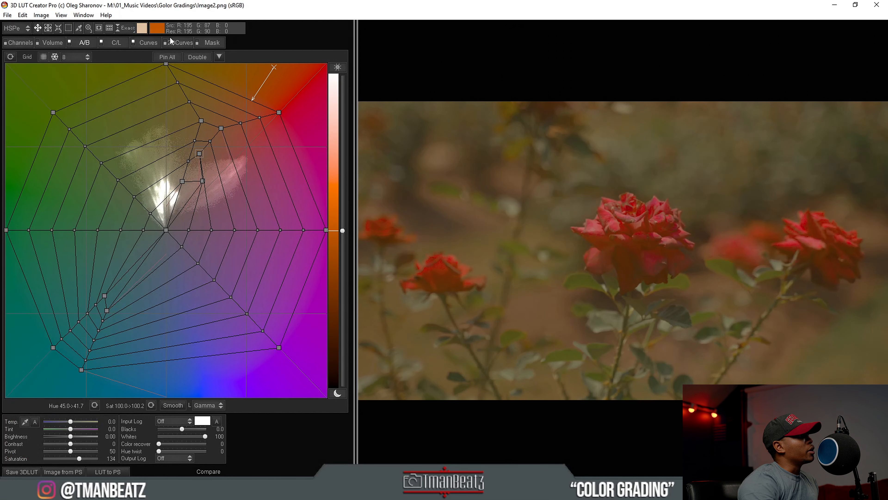
# Step: In 3D LUT Creator, open the rose snapshot Image2.png from the Color Gradings folder
pyautogui.click(8, 16)
pyautogui.click(21, 24)
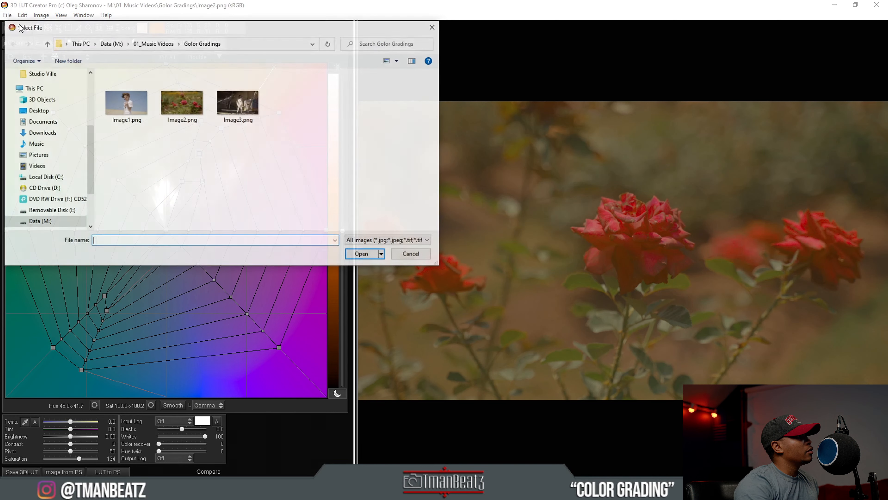
pyautogui.click(188, 105)
pyautogui.click(362, 253)
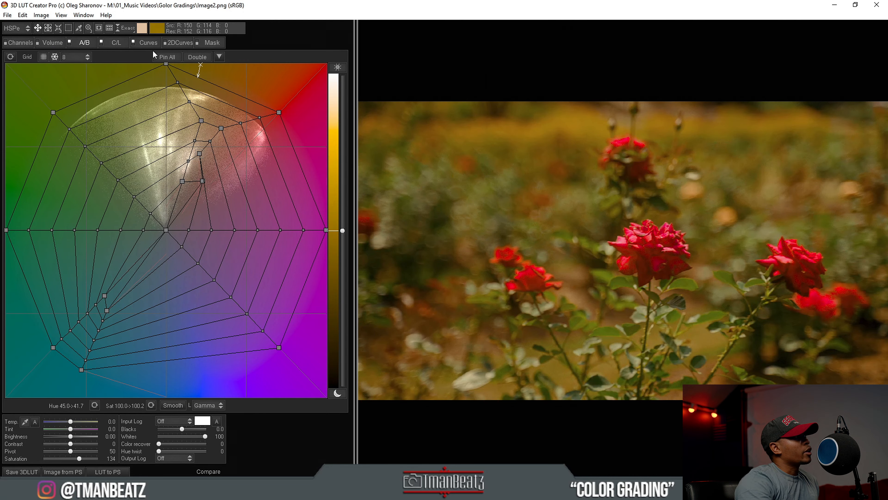
# Step: Clear the previous grade by resetting the A/B grid, the C/L grids and the RGB curves
pyautogui.click(218, 56)
pyautogui.click(227, 57)
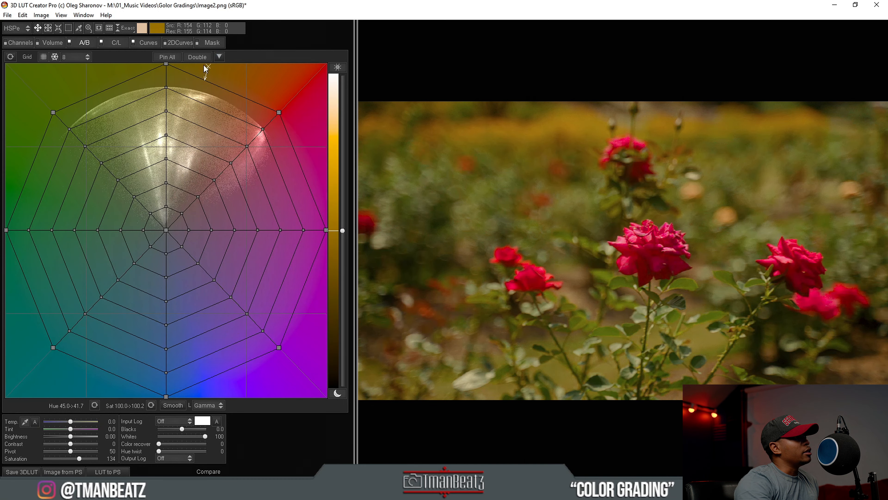
pyautogui.click(114, 42)
pyautogui.click(101, 42)
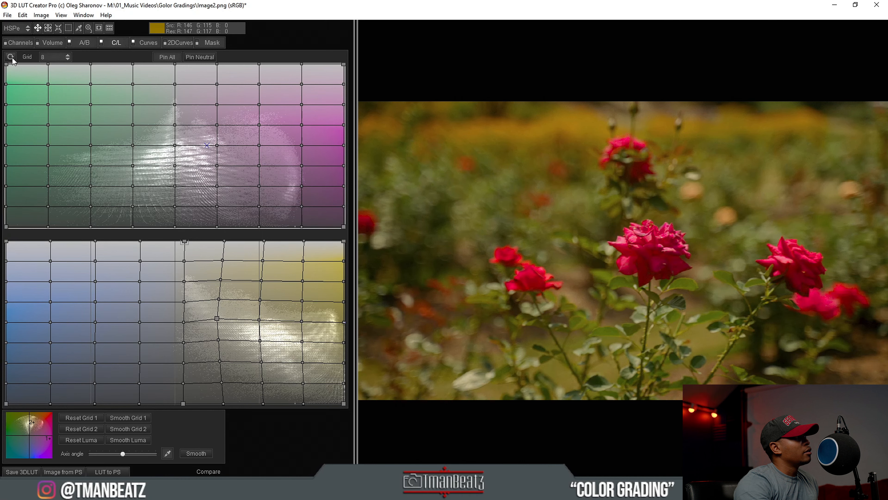
pyautogui.click(156, 44)
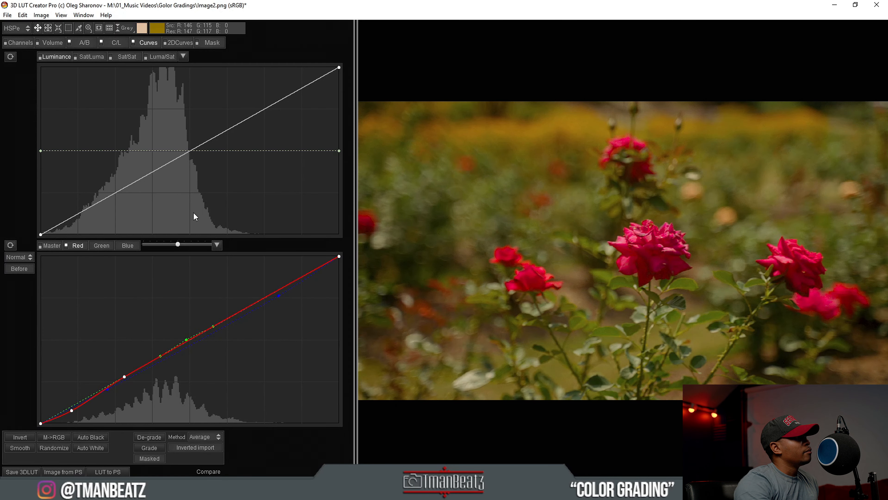
pyautogui.click(216, 244)
pyautogui.click(250, 248)
# Step: On the A/B grid, push the innermost green point outward to about saturation 22.8, and set the overall saturation to 116
pyautogui.click(83, 44)
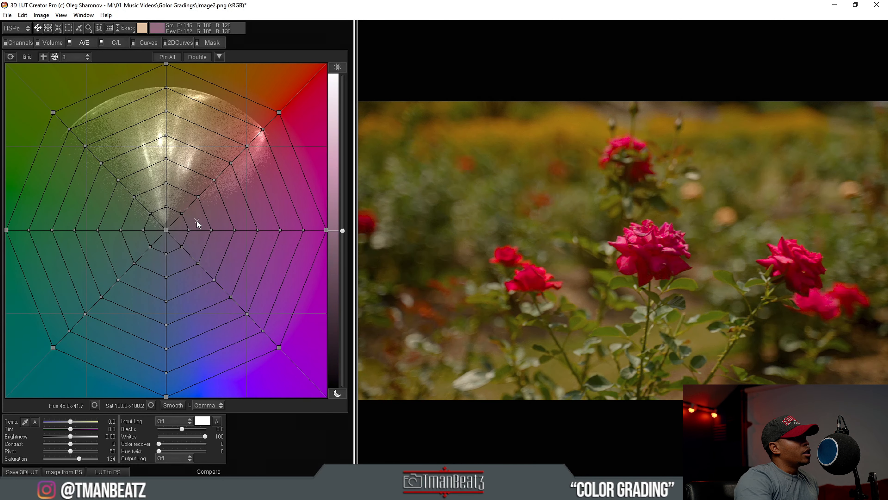
pyautogui.moveTo(144, 230)
pyautogui.mouseDown()
pyautogui.moveTo(157, 203)
pyautogui.moveTo(130, 257)
pyautogui.moveTo(134, 231)
pyautogui.mouseUp()
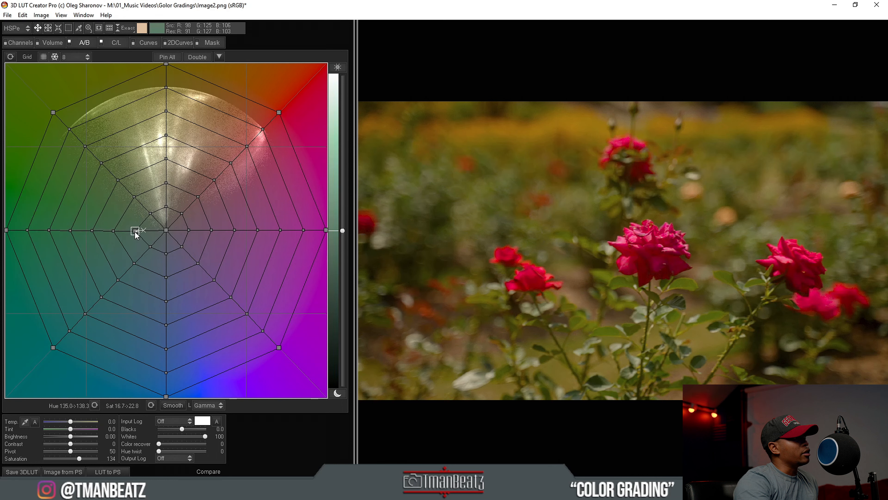
pyautogui.moveTo(81, 459); pyautogui.dragTo(75, 458)
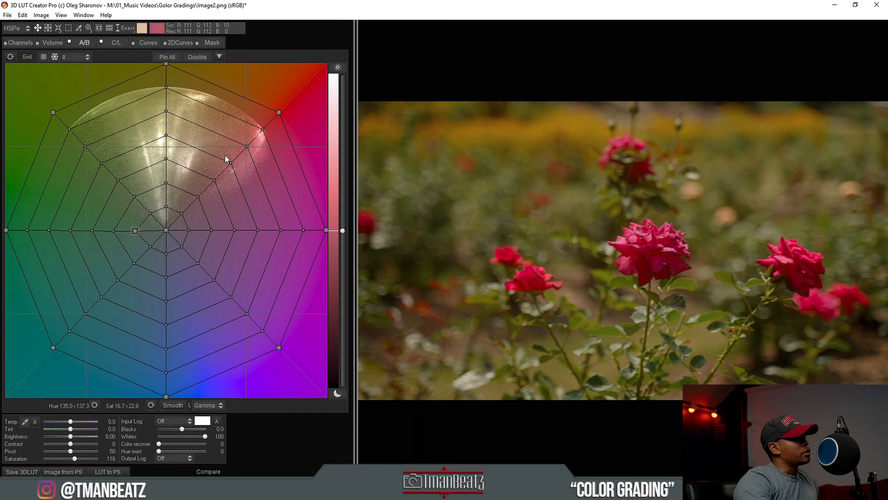
# Step: On the A/B grid, shift the yellow and yellow-green spokes toward orange, pulling the yellow spoke's innermost point out to about hue 21.5, saturation 44.9
pyautogui.moveTo(166, 136); pyautogui.dragTo(197, 131)
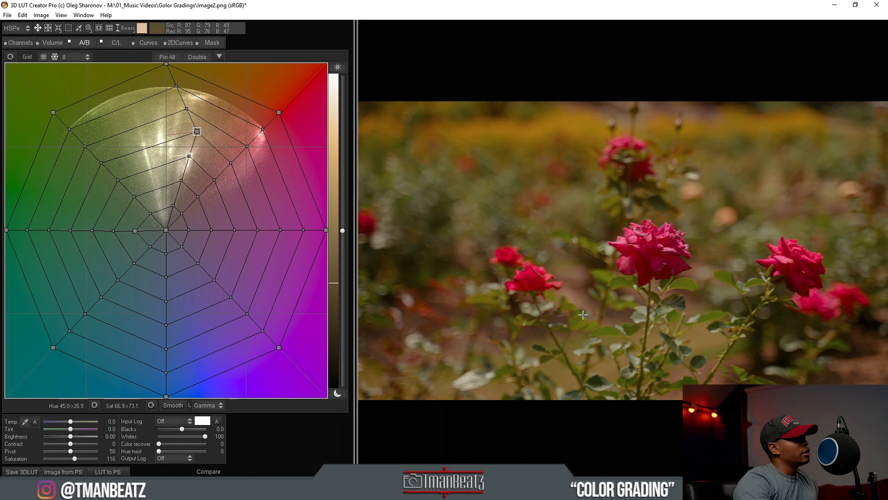
pyautogui.moveTo(56, 113); pyautogui.dragTo(93, 110)
pyautogui.moveTo(134, 87); pyautogui.dragTo(157, 67)
pyautogui.moveTo(162, 137)
pyautogui.mouseDown()
pyautogui.moveTo(133, 147)
pyautogui.moveTo(173, 130)
pyautogui.mouseUp()
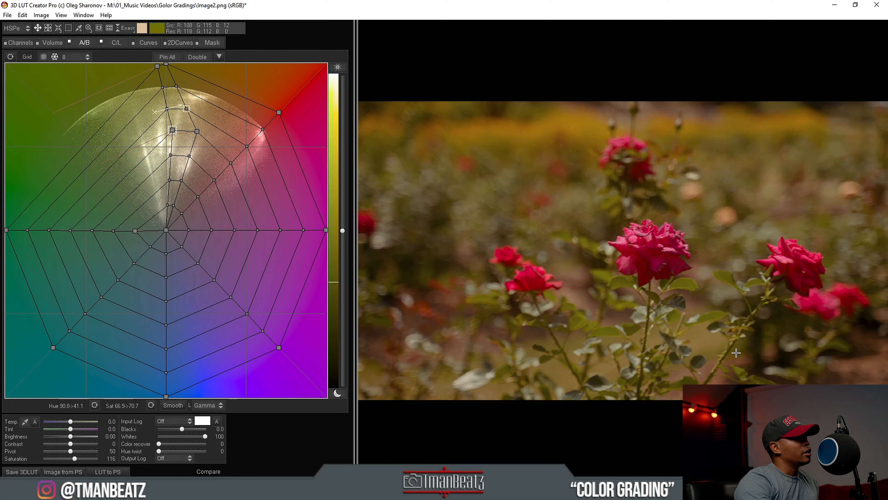
pyautogui.moveTo(171, 206); pyautogui.dragTo(191, 171)
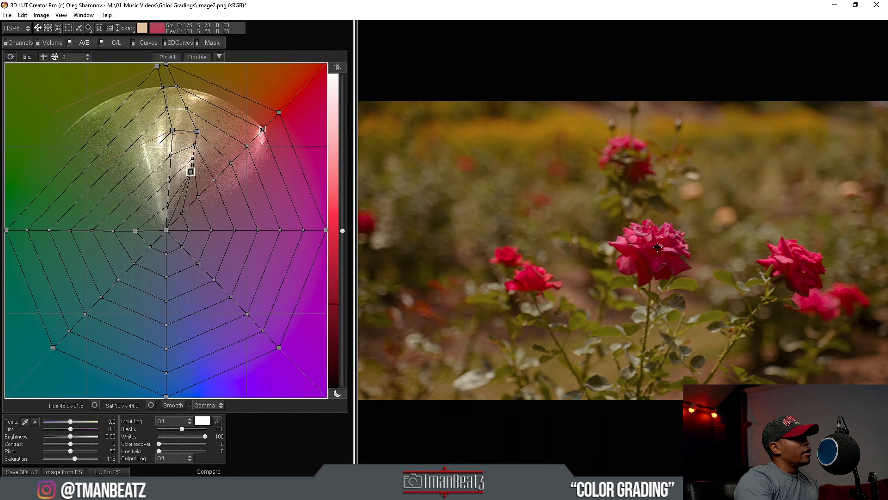
# Step: Push the A/B grid's red spoke outward, placing the outermost point near hue 353, saturation 129, and the mid point near hue 358, saturation 99
pyautogui.moveTo(280, 112); pyautogui.dragTo(306, 117)
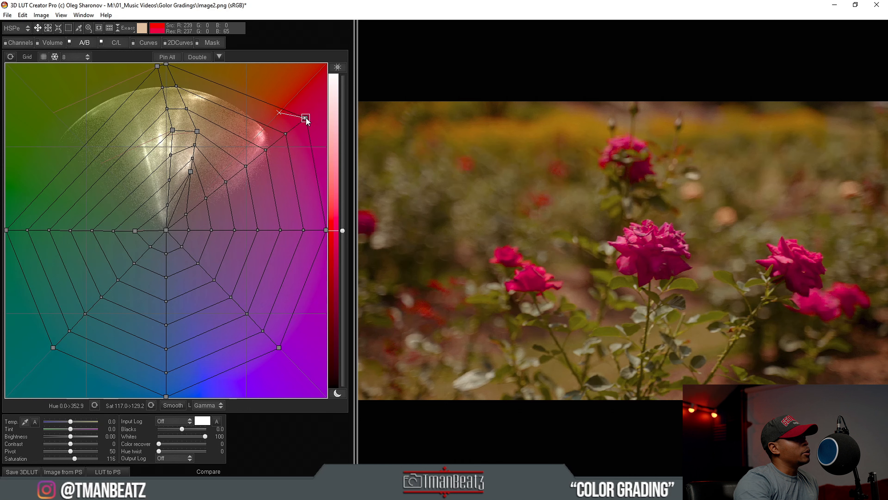
pyautogui.moveTo(186, 213); pyautogui.dragTo(218, 199)
pyautogui.moveTo(259, 158); pyautogui.dragTo(266, 136)
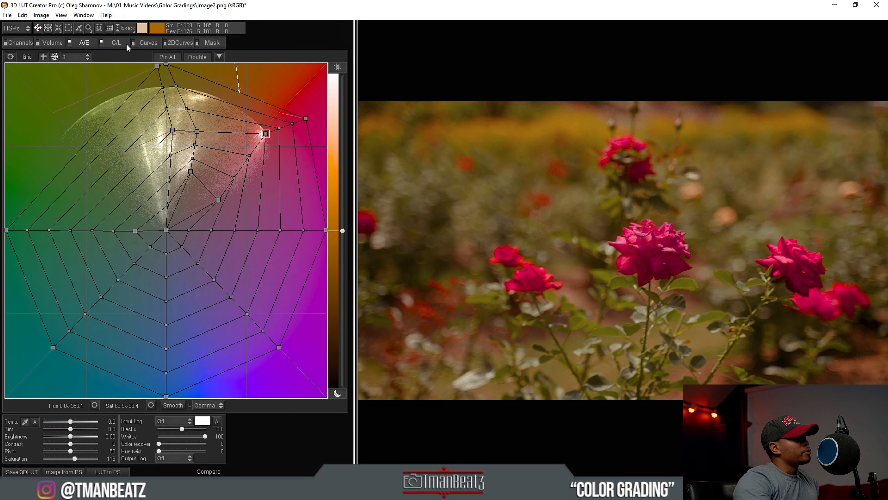
# Step: On the C/L grids, bend the blue-yellow grid's neutral column toward yellow and the green-magenta grid's neutral column slightly toward green
pyautogui.click(115, 42)
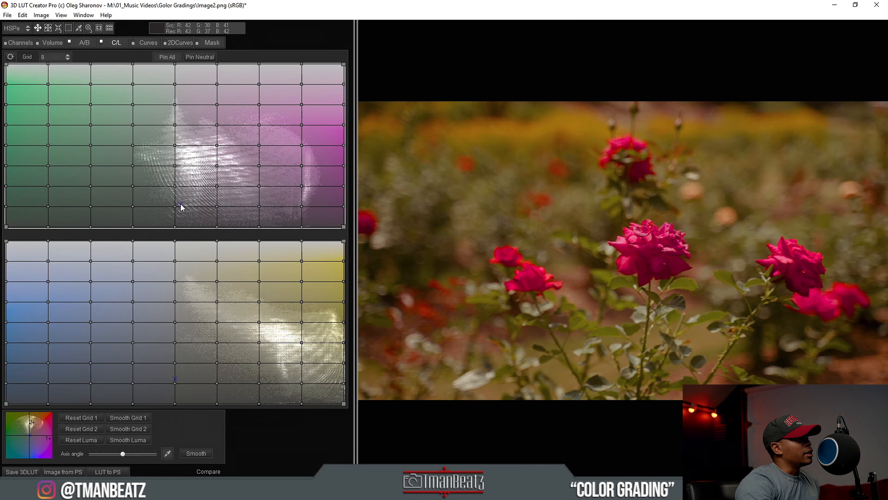
pyautogui.moveTo(173, 240)
pyautogui.mouseDown()
pyautogui.moveTo(101, 238)
pyautogui.moveTo(199, 250)
pyautogui.moveTo(205, 241)
pyautogui.moveTo(188, 242)
pyautogui.mouseUp()
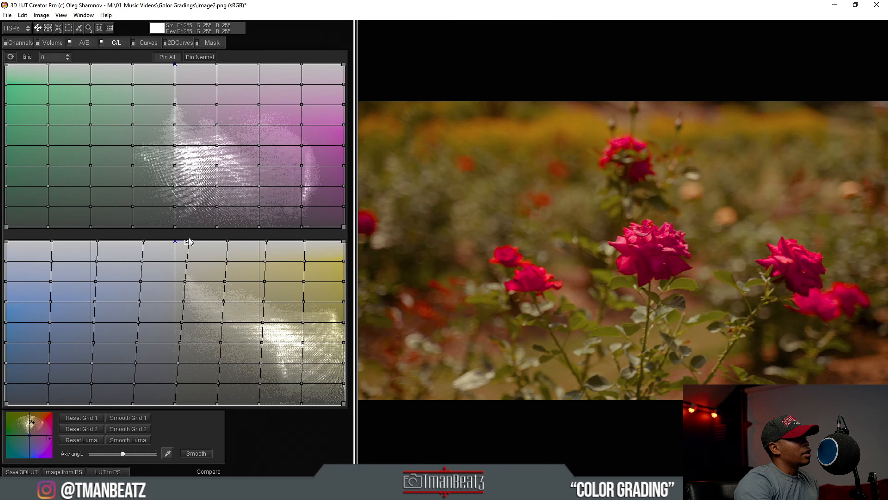
pyautogui.moveTo(171, 401)
pyautogui.mouseDown()
pyautogui.moveTo(191, 412)
pyautogui.moveTo(185, 410)
pyautogui.mouseUp()
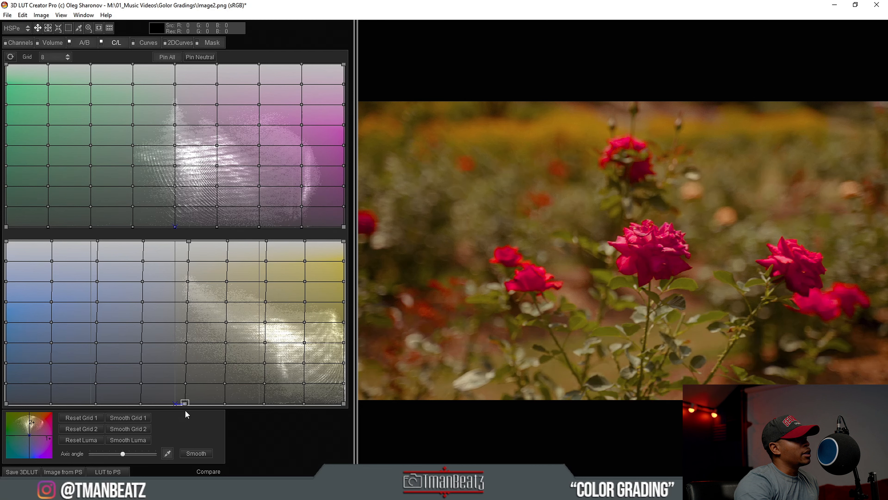
pyautogui.moveTo(185, 323); pyautogui.dragTo(193, 314)
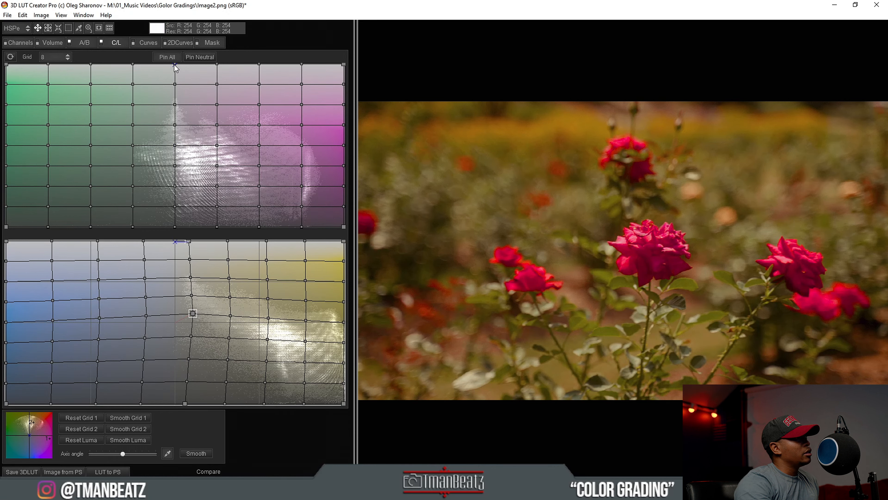
pyautogui.moveTo(173, 65)
pyautogui.mouseDown()
pyautogui.moveTo(183, 64)
pyautogui.moveTo(168, 64)
pyautogui.mouseUp()
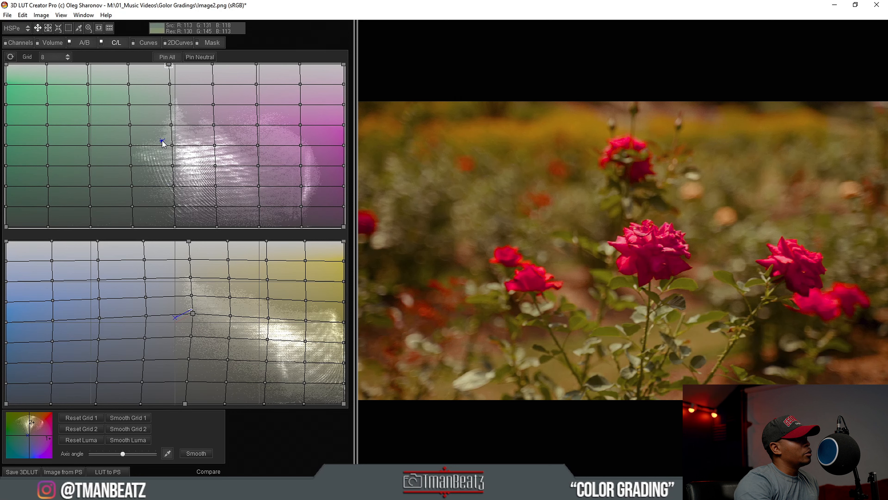
pyautogui.moveTo(177, 224); pyautogui.dragTo(172, 228)
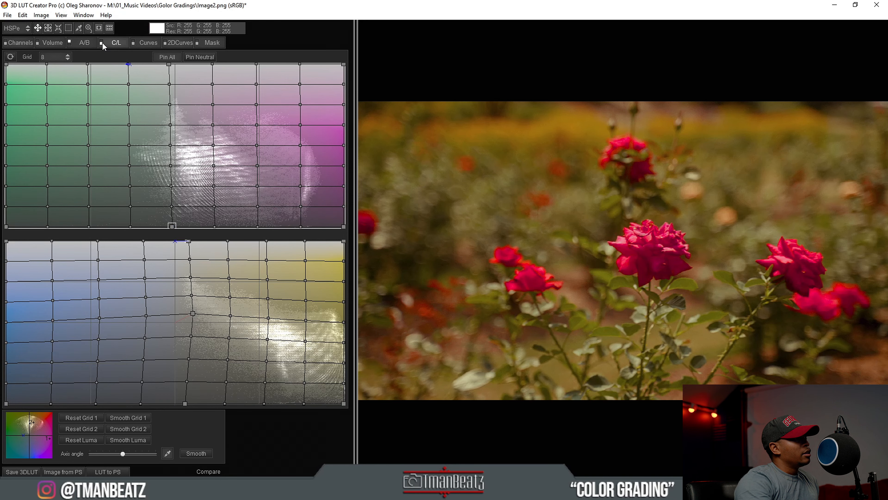
# Step: Lower the blue curve's midtones and highlights, with the upper point at 227/219, and pull the red curve's midpoint down to 131/125
pyautogui.click(141, 42)
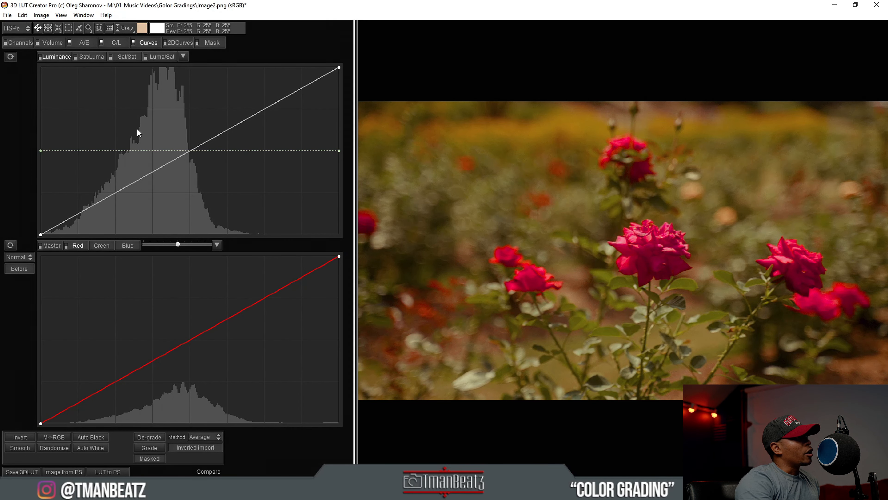
pyautogui.click(134, 246)
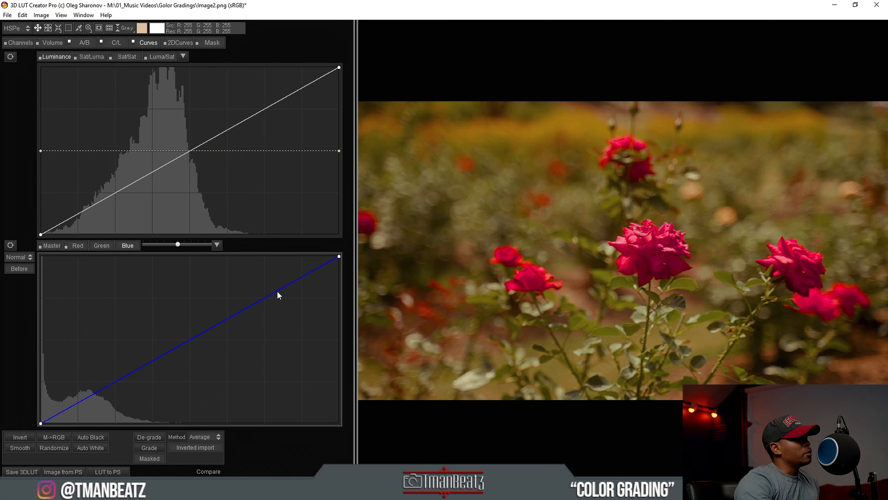
pyautogui.moveTo(211, 327)
pyautogui.mouseDown()
pyautogui.moveTo(267, 420)
pyautogui.moveTo(220, 329)
pyautogui.mouseUp()
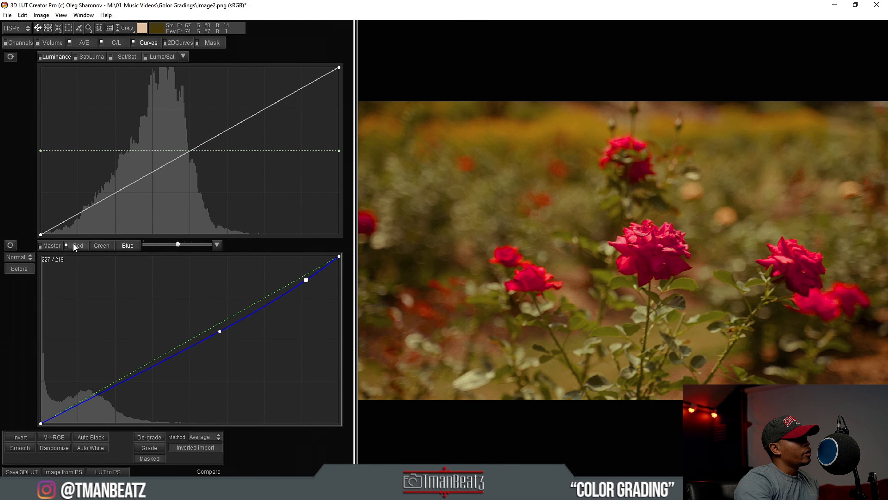
pyautogui.click(83, 247)
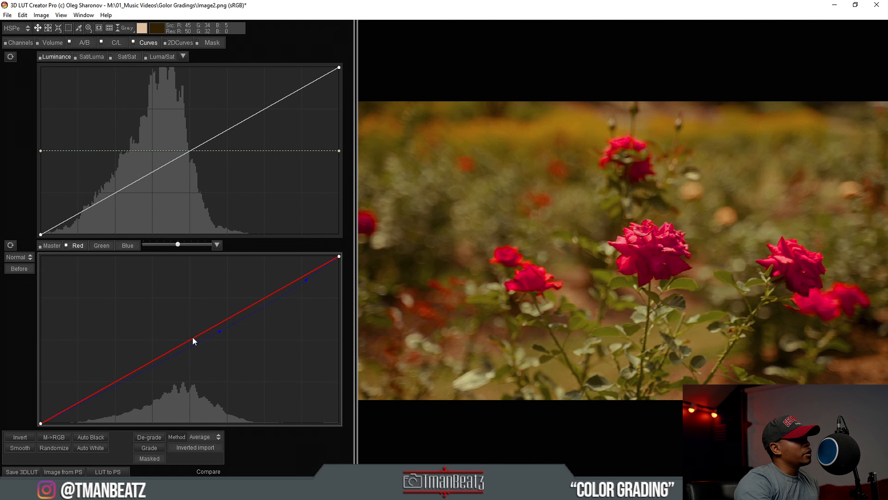
pyautogui.moveTo(194, 337); pyautogui.dragTo(194, 341)
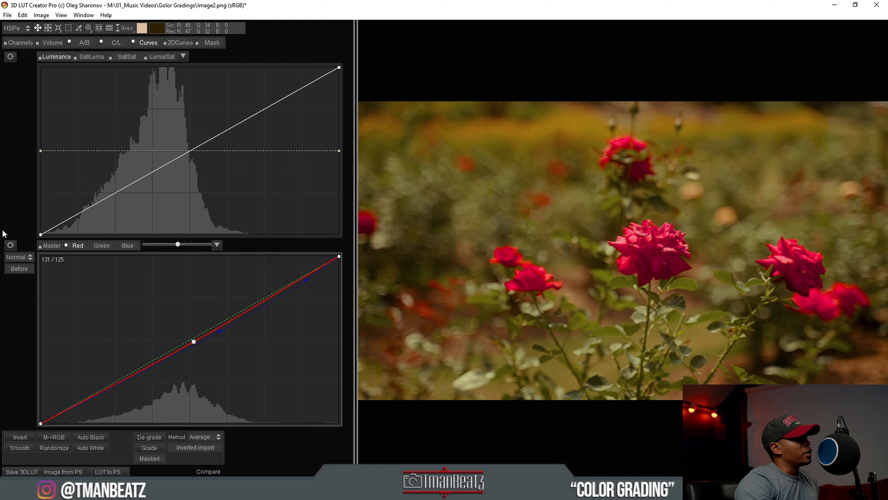
# Step: Save the rose grade as a .cube 3D LUT named Misunderstood in the Color Gradings folder
pyautogui.click(22, 472)
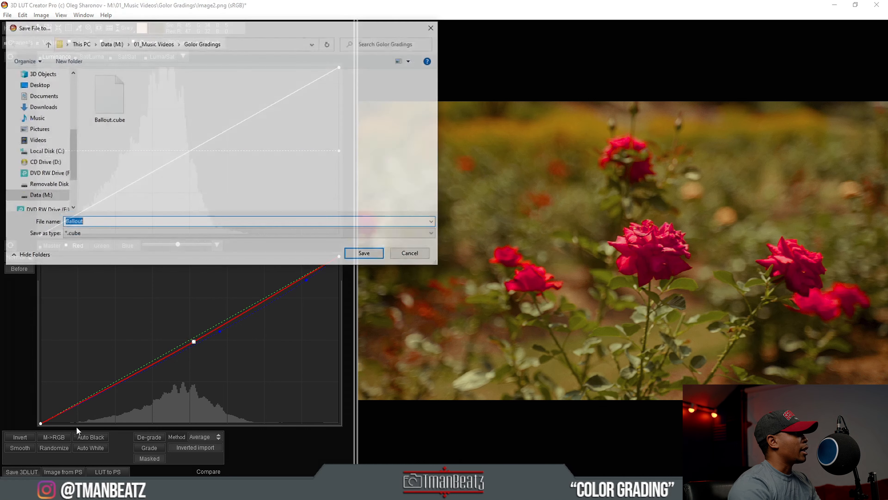
pyautogui.write('Misunderstood')
pyautogui.press('Return')
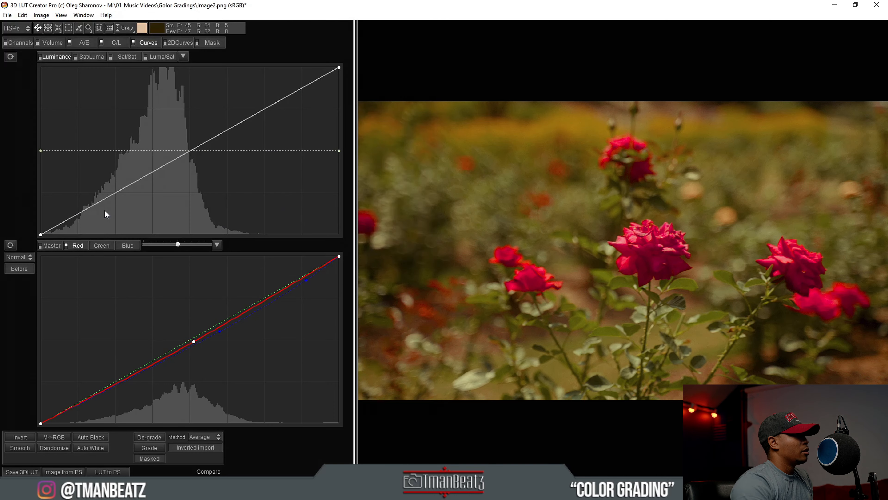
pyautogui.click(194, 342)
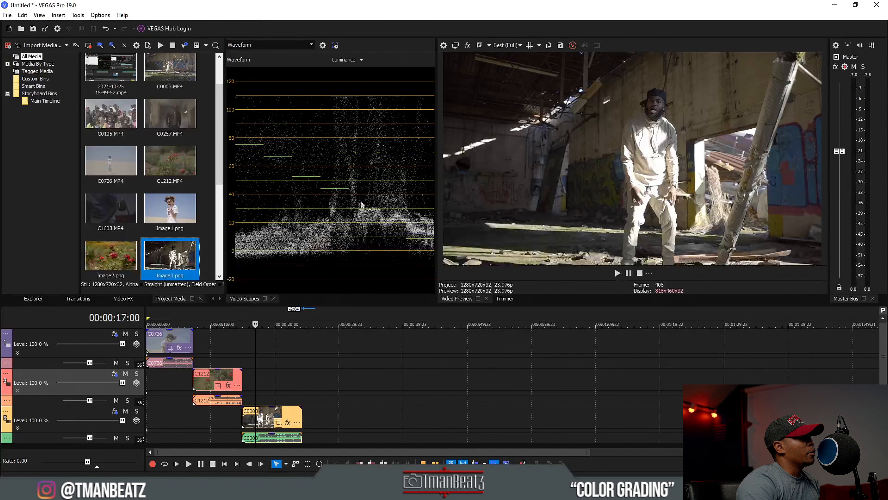
# Step: In VEGAS Pro, load Misunderstood.cube into Track 3's LUT Filter and check the rose clip at several frames
pyautogui.click(115, 374)
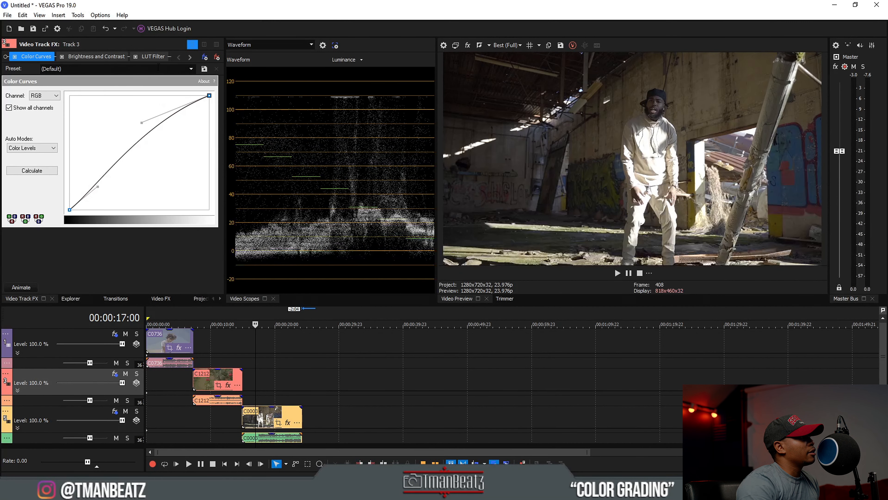
pyautogui.click(153, 56)
pyautogui.click(69, 108)
pyautogui.doubleClick(510, 184)
pyautogui.click(213, 351)
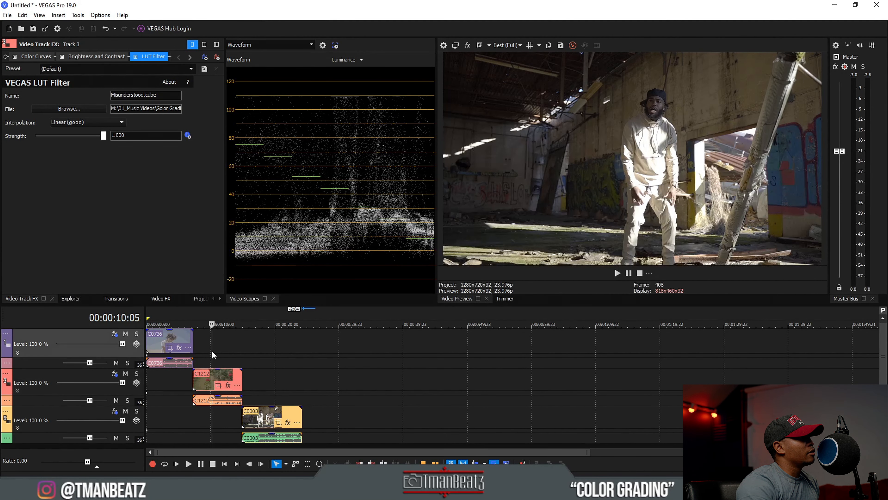
pyautogui.click(234, 356)
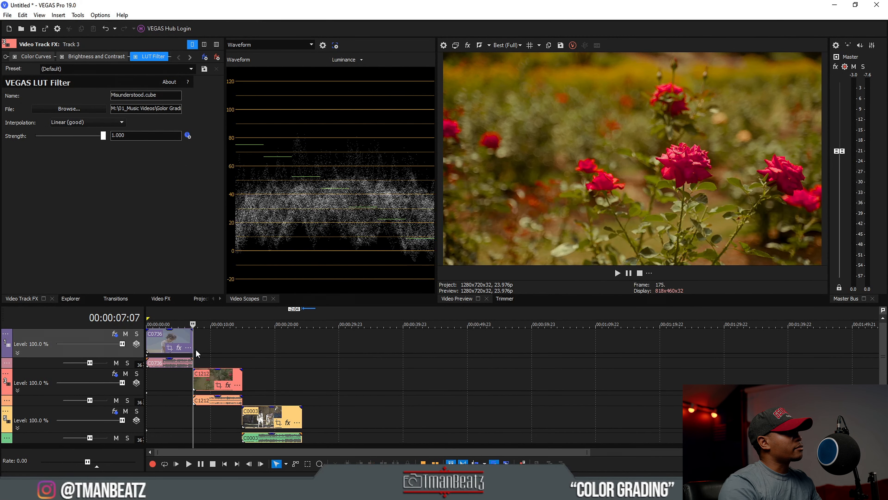
pyautogui.click(203, 346)
# Step: Set the video preview quality to Preview (Full) and move the playhead back near the start of the first clip
pyautogui.click(508, 45)
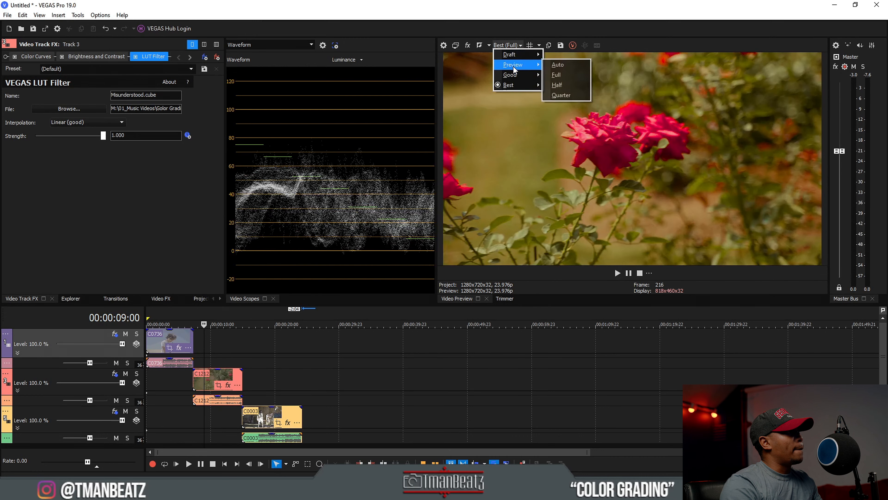
pyautogui.click(554, 74)
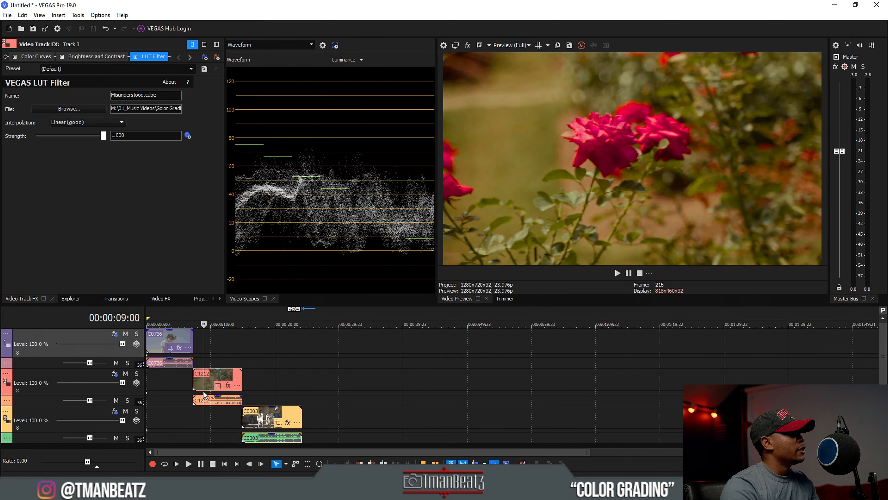
pyautogui.click(157, 404)
pyautogui.click(155, 405)
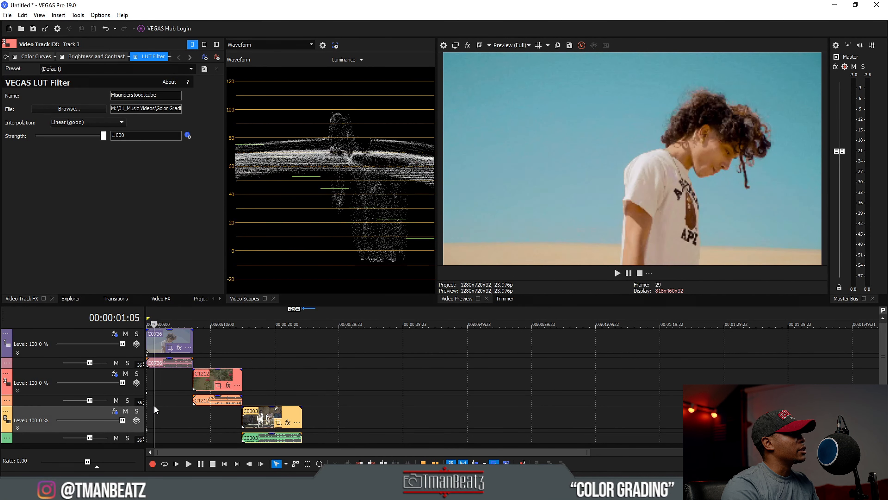
# Step: Play back the graded clips and lower the Track 3 LUT Filter strength to 0.707 for the rose clip
pyautogui.press('space')
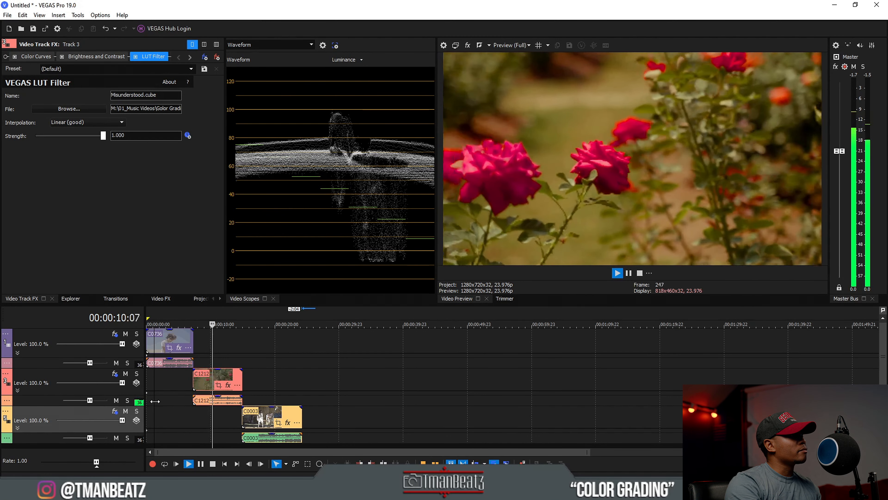
pyautogui.press('space')
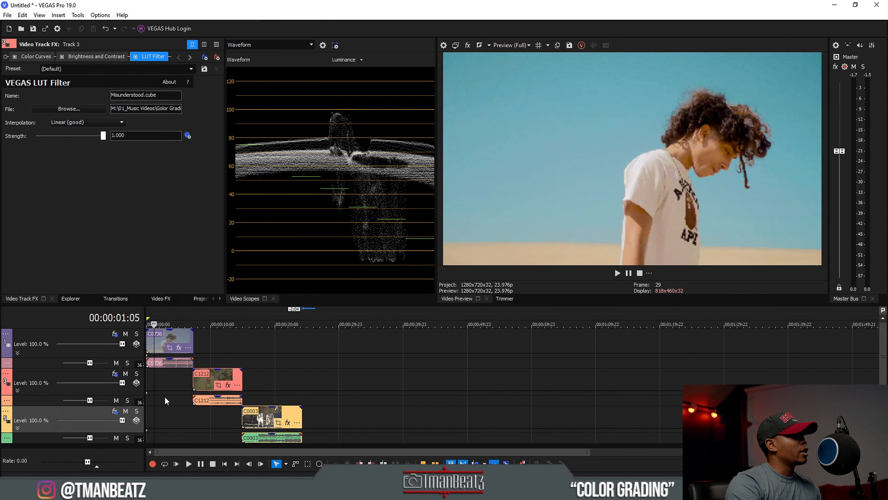
pyautogui.click(219, 414)
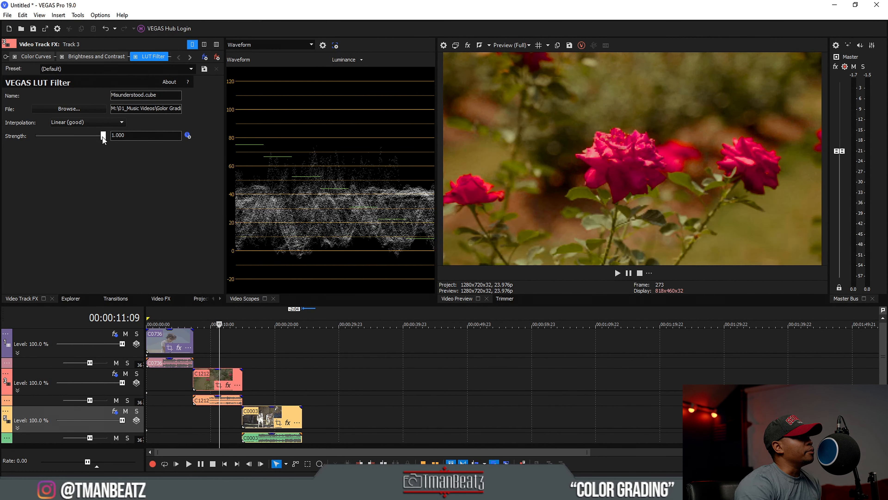
pyautogui.moveTo(104, 140); pyautogui.dragTo(84, 140)
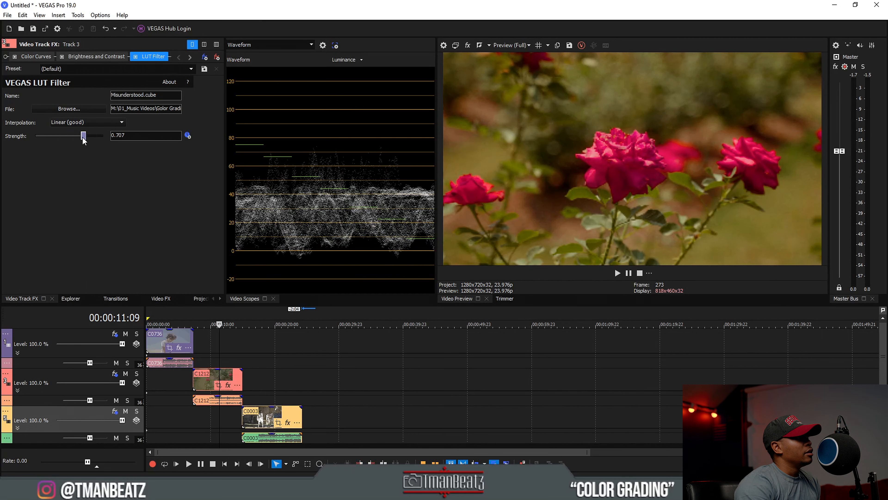
pyautogui.click(215, 352)
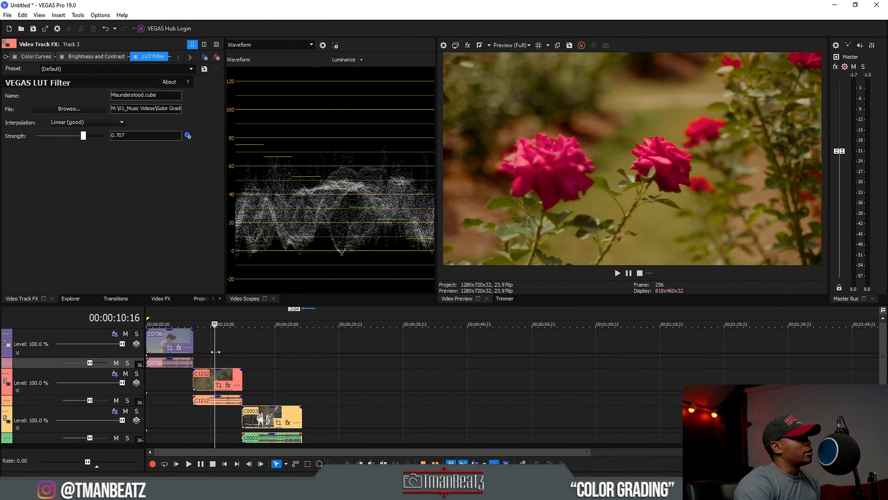
# Step: Set the preview quality to Best (Full), turn on the split-screen comparison and play the rose clip
pyautogui.click(511, 45)
pyautogui.moveTo(531, 87)
pyautogui.click(558, 97)
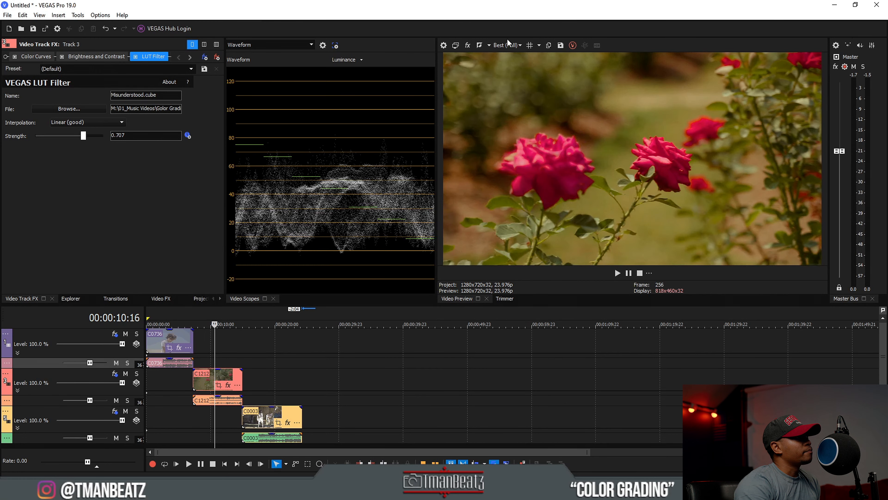
pyautogui.click(478, 47)
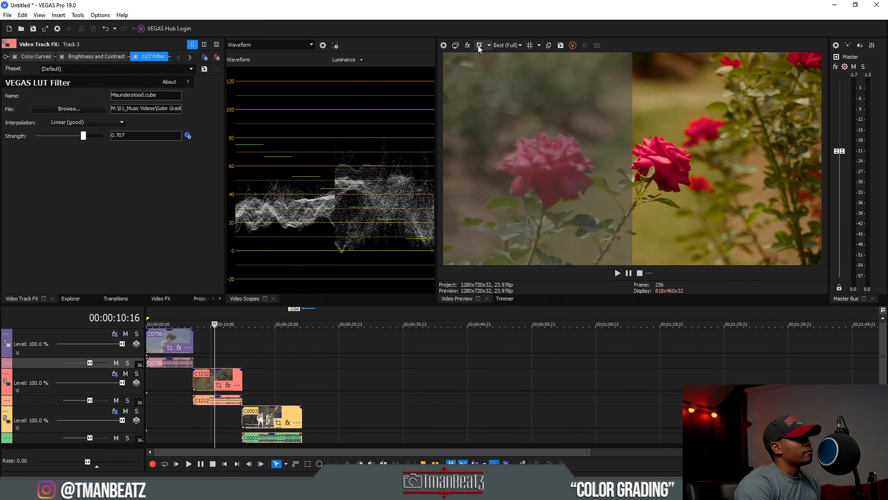
pyautogui.click(201, 343)
pyautogui.press('space')
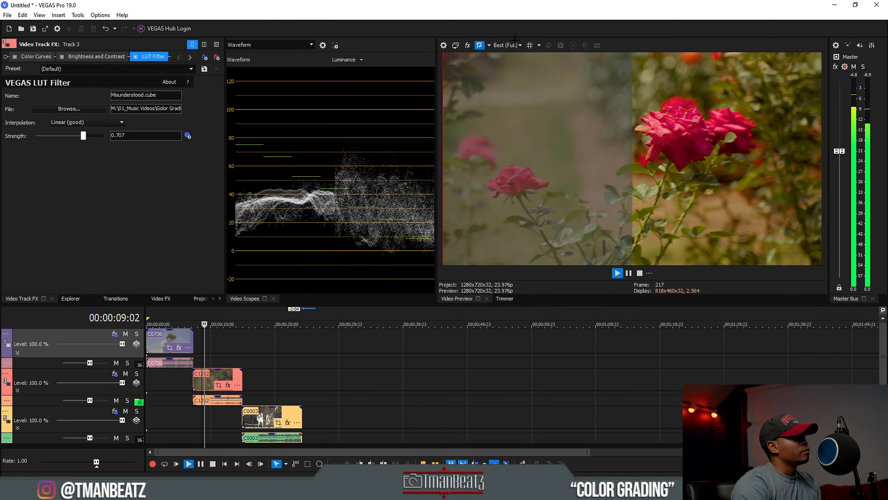
pyautogui.press('space')
# Step: Set the preview quality to Preview (Full) and play through the rose clip in split-screen view
pyautogui.click(507, 45)
pyautogui.moveTo(532, 68)
pyautogui.click(556, 75)
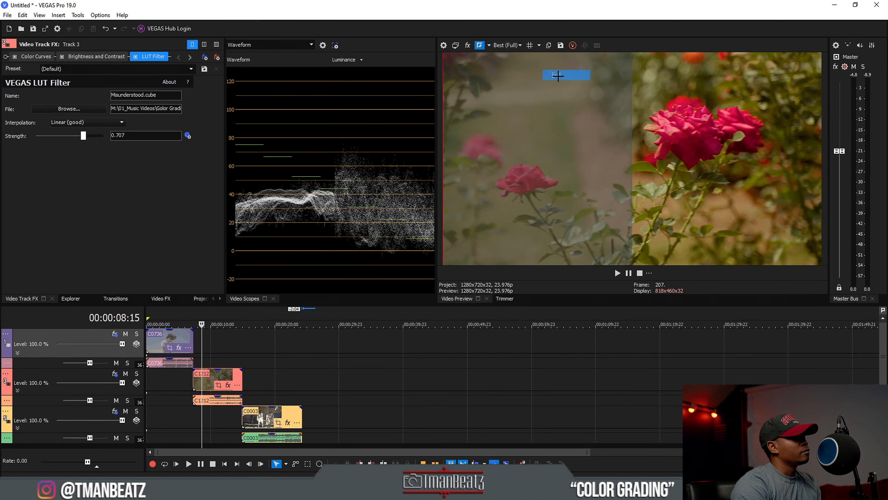
pyautogui.press('space')
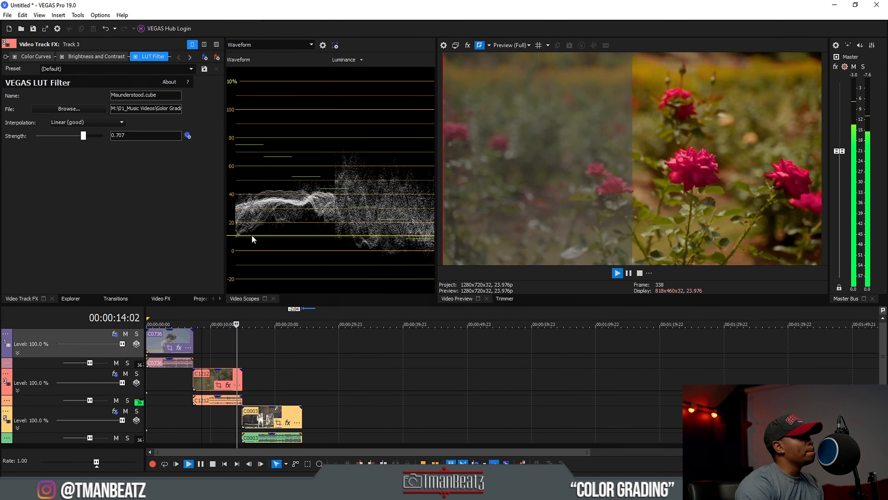
pyautogui.press('space')
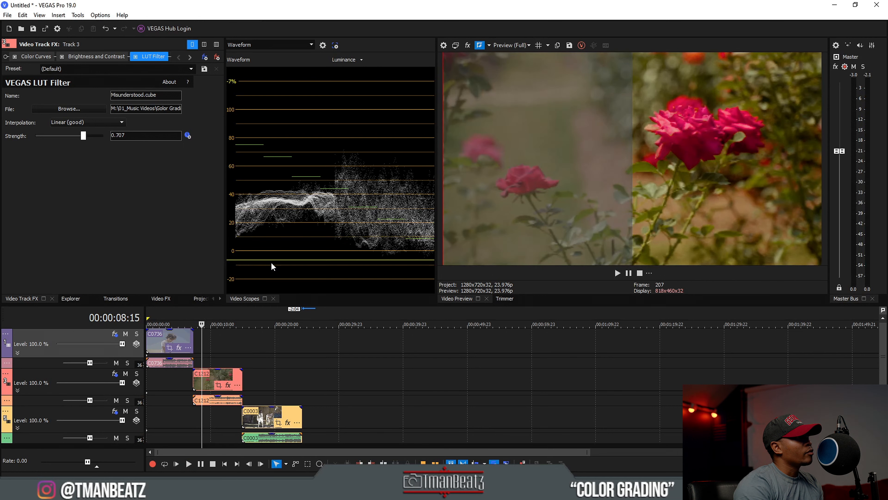
# Step: Move the playhead to 00:00:20:11 in the warehouse clip and turn off the split-screen comparison
pyautogui.click(265, 375)
pyautogui.click(278, 380)
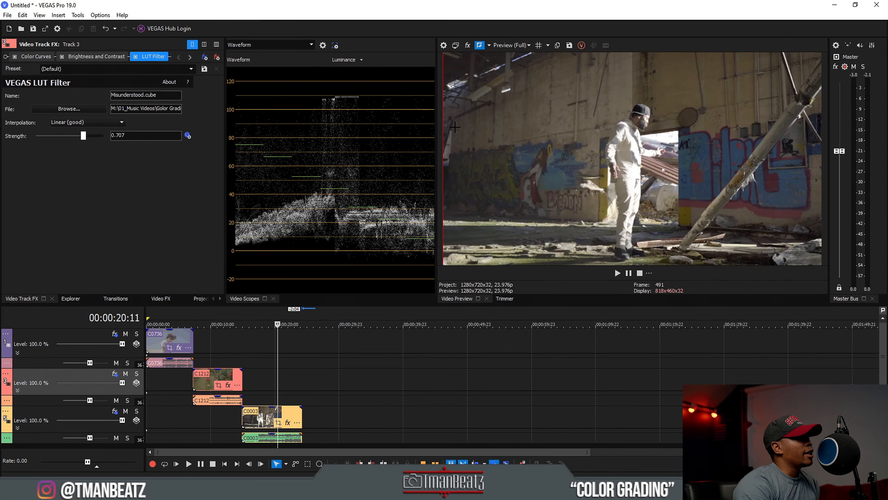
pyautogui.click(480, 45)
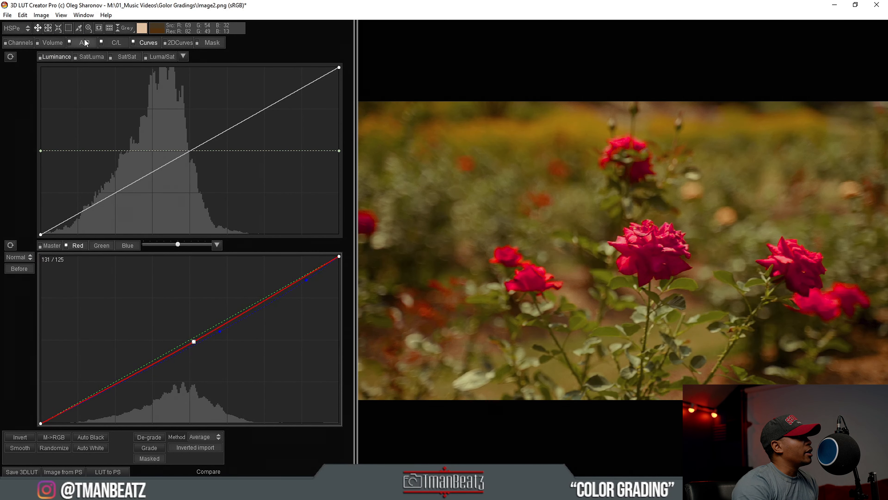
# Step: In 3D LUT Creator, clear the rose grade by resetting the curves, the C/L and A/B grids, and the saturation
pyautogui.click(216, 244)
pyautogui.click(252, 246)
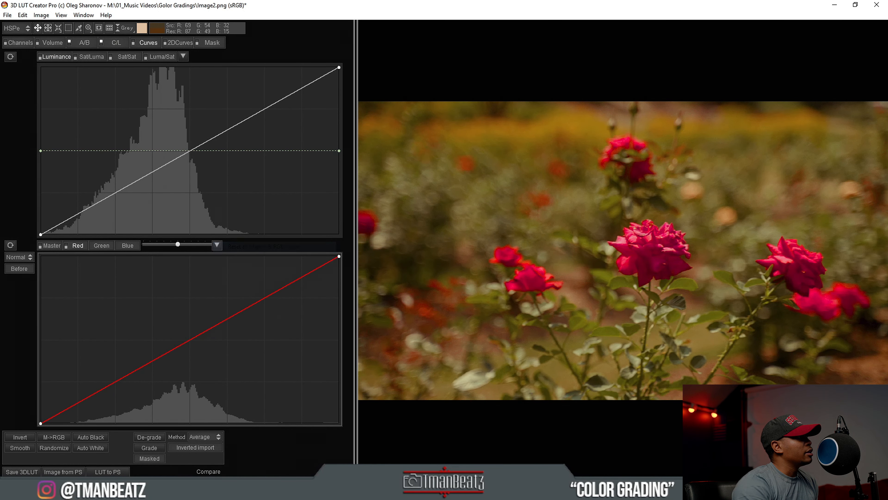
pyautogui.click(115, 44)
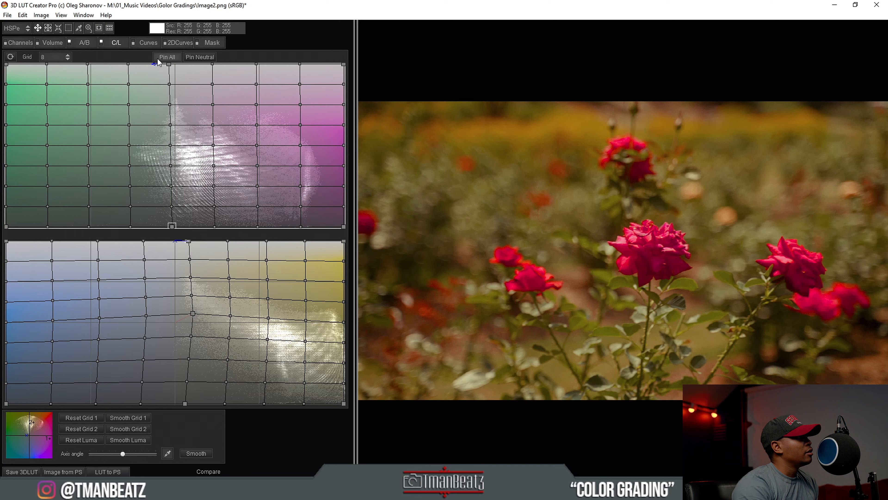
pyautogui.click(11, 57)
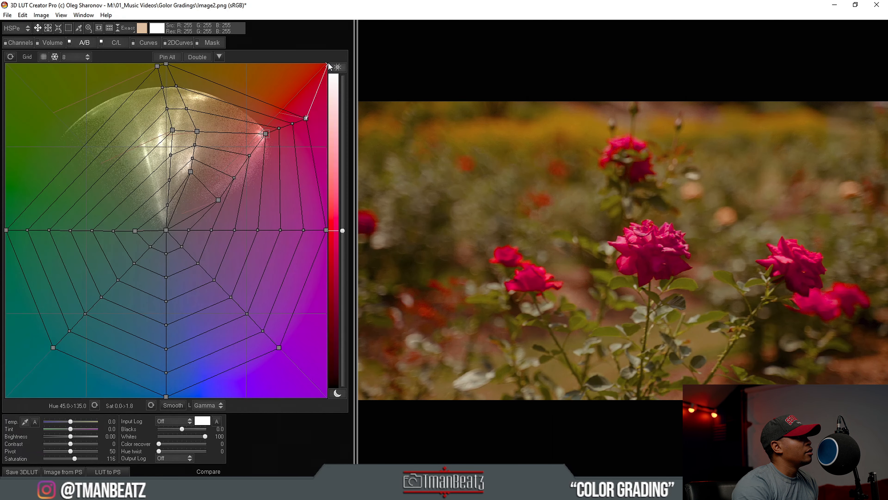
pyautogui.click(216, 57)
pyautogui.click(240, 58)
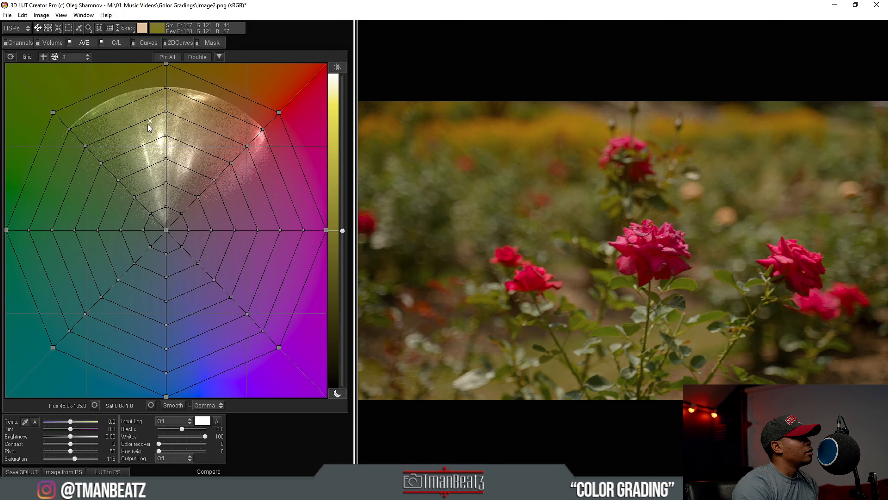
pyautogui.doubleClick(75, 459)
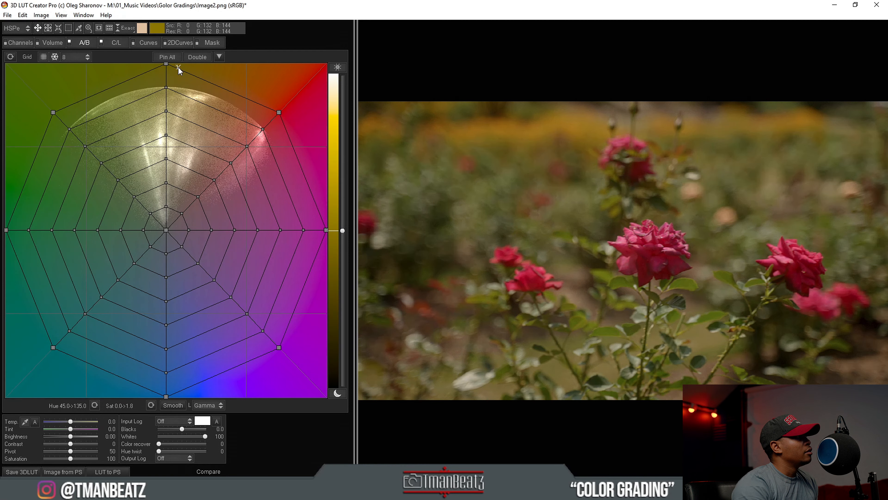
# Step: Open the warehouse snapshot Image3.png and set its saturation to 138
pyautogui.click(7, 15)
pyautogui.click(28, 23)
pyautogui.doubleClick(238, 102)
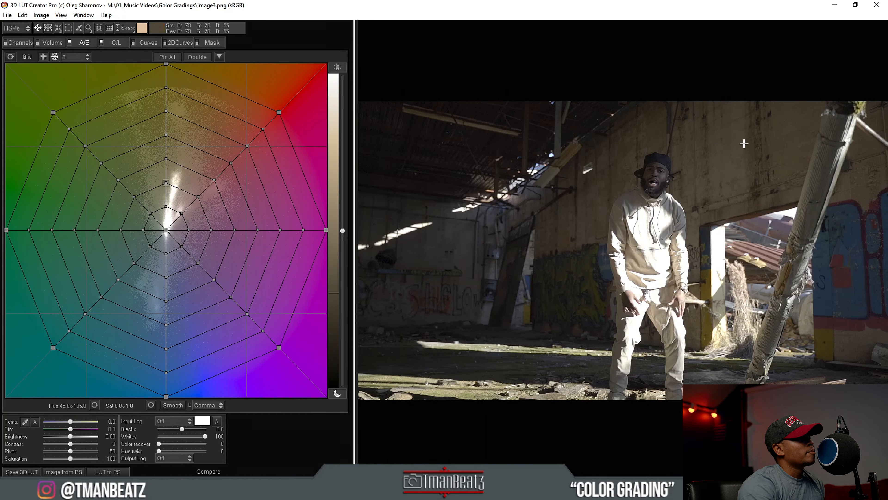
pyautogui.moveTo(71, 459); pyautogui.dragTo(106, 458)
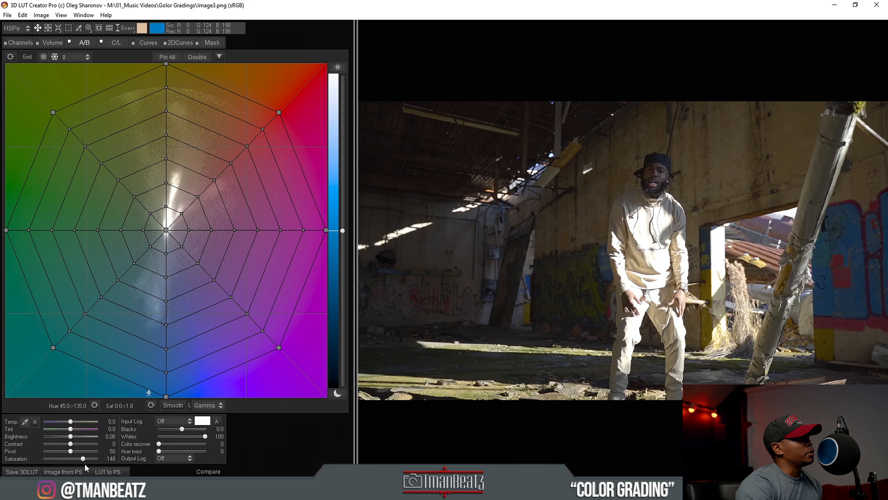
pyautogui.moveTo(83, 463); pyautogui.dragTo(80, 463)
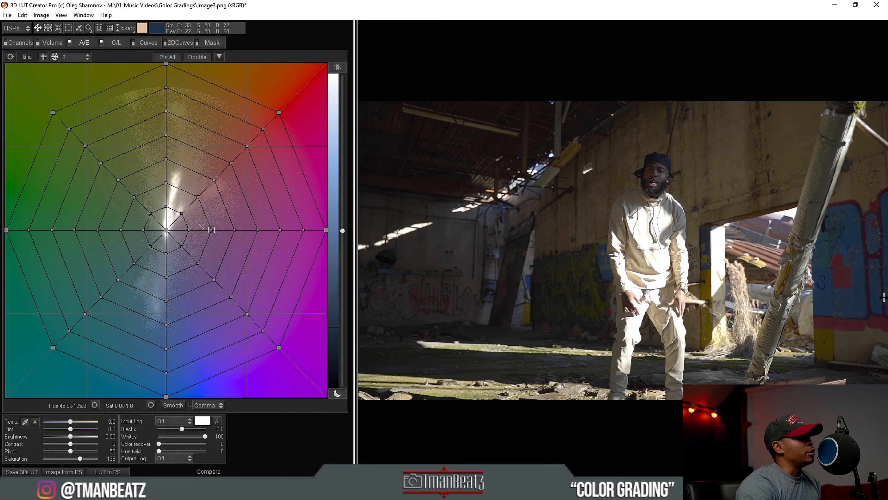
# Step: On the A/B grid, shift the blue spoke to teal with its outer point at hue 201.4, and a yellow point to orange at hue 30.8
pyautogui.moveTo(171, 253); pyautogui.dragTo(146, 264)
pyautogui.moveTo(165, 397); pyautogui.dragTo(102, 382)
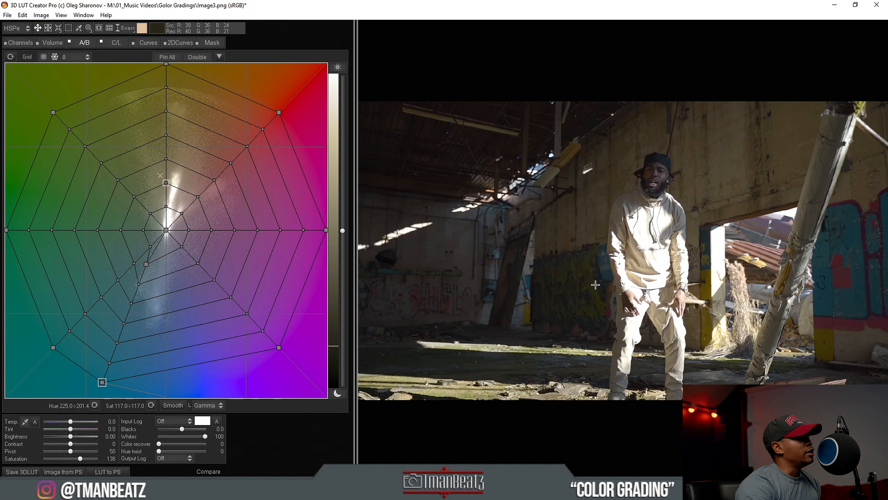
pyautogui.moveTo(166, 206); pyautogui.dragTo(167, 180)
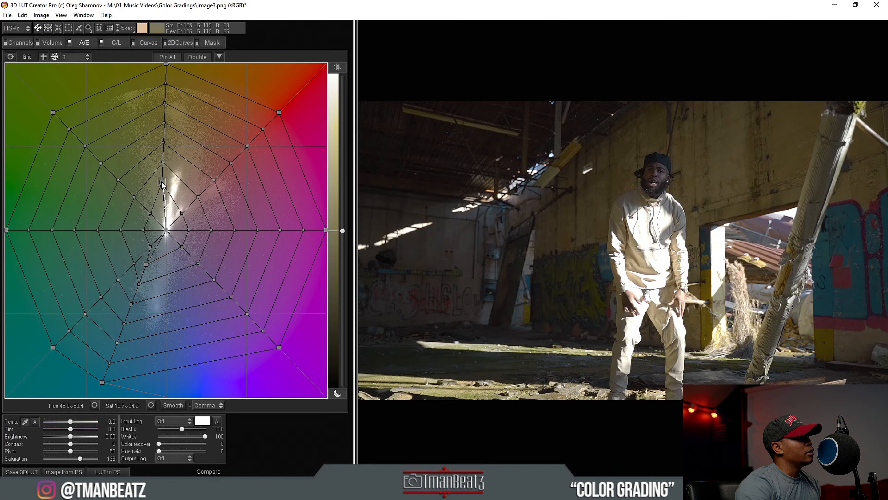
pyautogui.moveTo(167, 123); pyautogui.dragTo(192, 123)
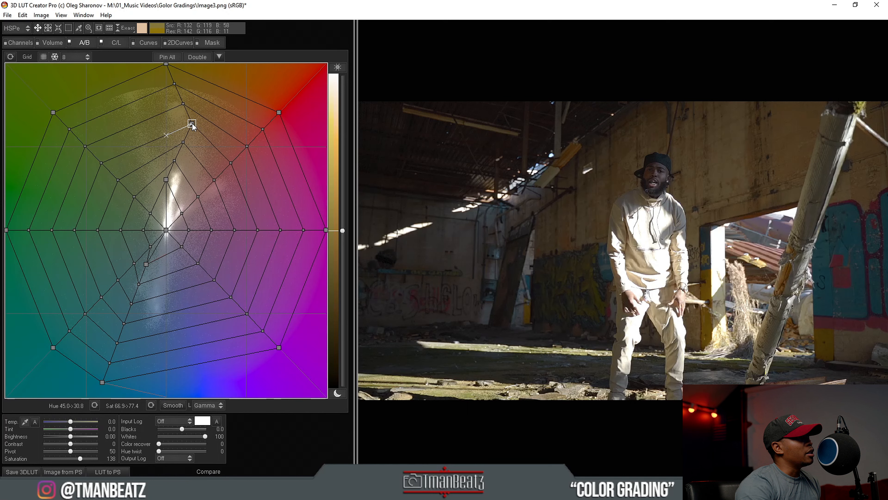
# Step: Shift the A/B grid's red spoke toward orange, with its middle point at hue 9.1, and the outer purple point to hue 287.6
pyautogui.moveTo(230, 162); pyautogui.dragTo(227, 142)
pyautogui.moveTo(181, 209); pyautogui.dragTo(186, 199)
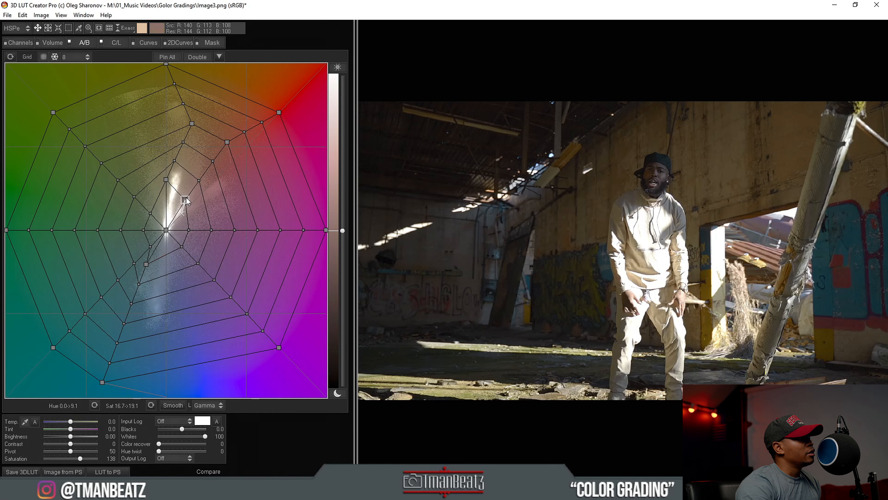
pyautogui.click(227, 144)
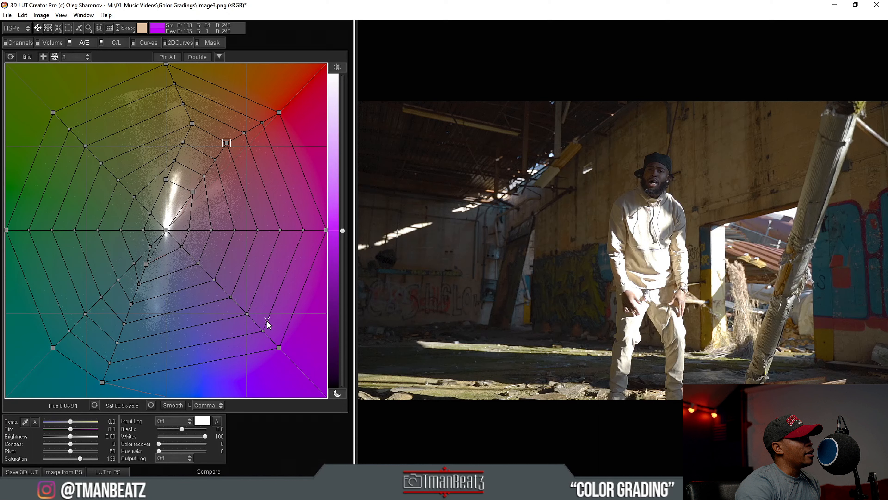
pyautogui.moveTo(277, 346); pyautogui.dragTo(306, 305)
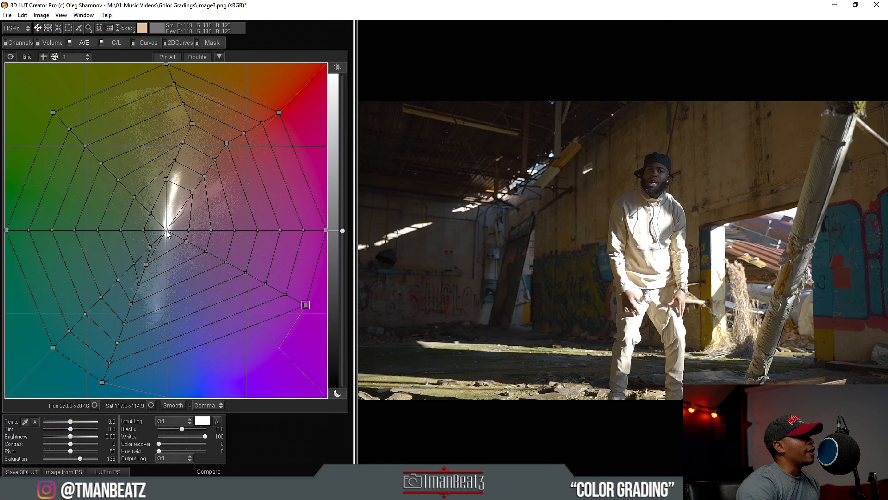
# Step: Pin the points around the A/B grid's center and pull the neutral point toward orange at hue 21.9, saturation 25.0
pyautogui.moveTo(166, 230)
pyautogui.mouseDown()
pyautogui.moveTo(189, 162)
pyautogui.moveTo(166, 229)
pyautogui.mouseUp()
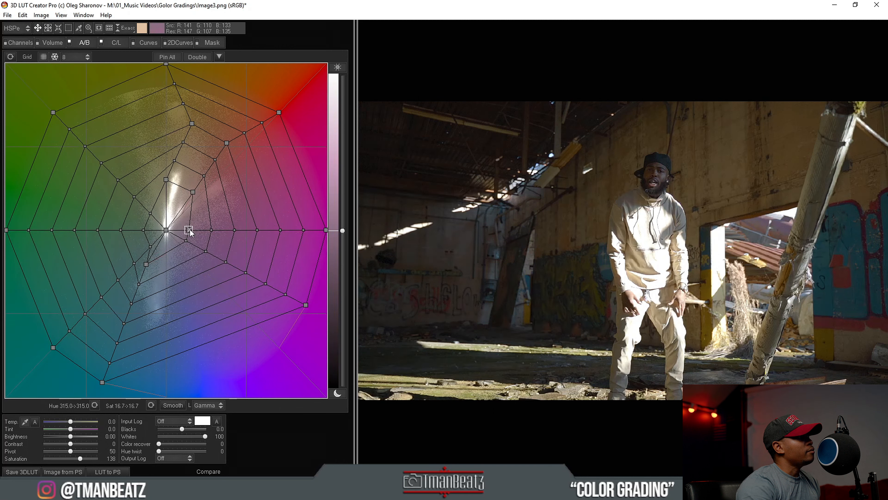
pyautogui.click(144, 230)
pyautogui.moveTo(150, 213); pyautogui.dragTo(179, 197)
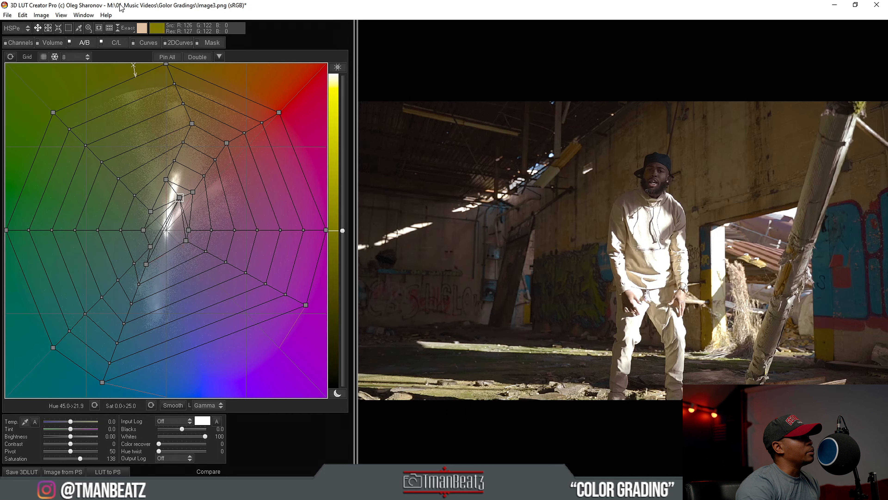
# Step: In the C/L blue-yellow grid, shift both the highlight and shadow ends of the neutral column toward yellow
pyautogui.click(69, 42)
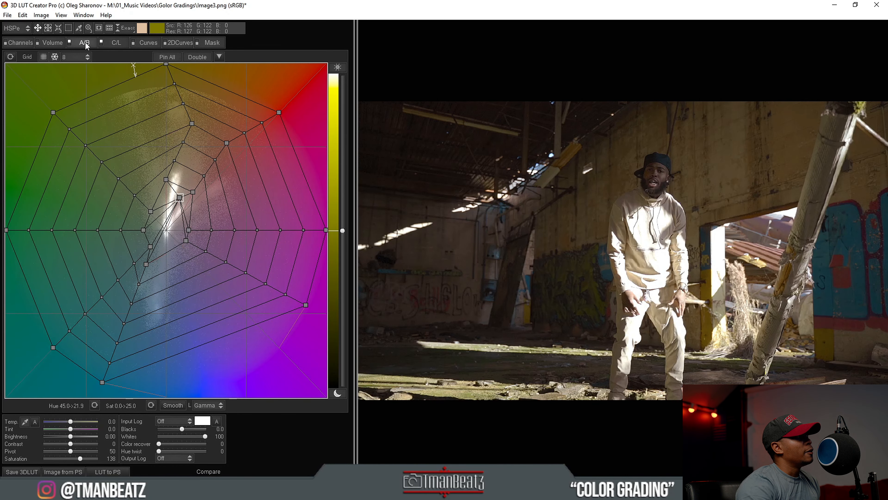
pyautogui.click(113, 43)
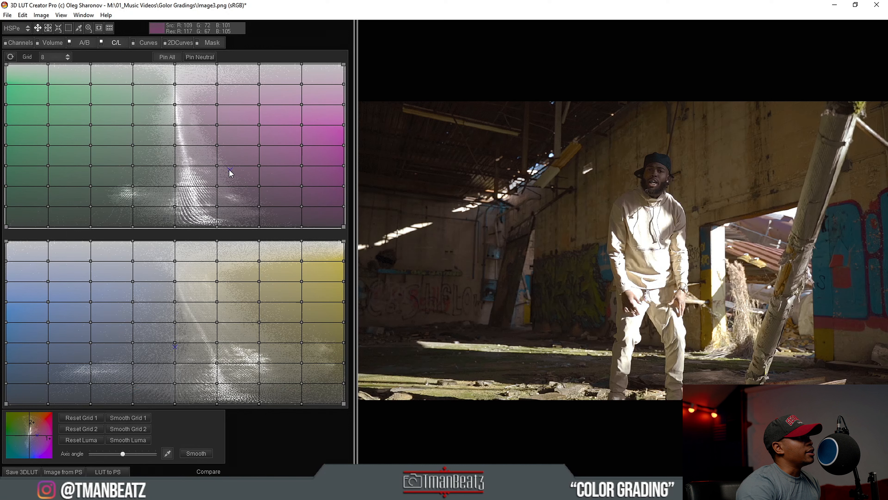
pyautogui.click(174, 242)
pyautogui.moveTo(175, 242)
pyautogui.mouseDown()
pyautogui.moveTo(198, 242)
pyautogui.moveTo(188, 242)
pyautogui.mouseUp()
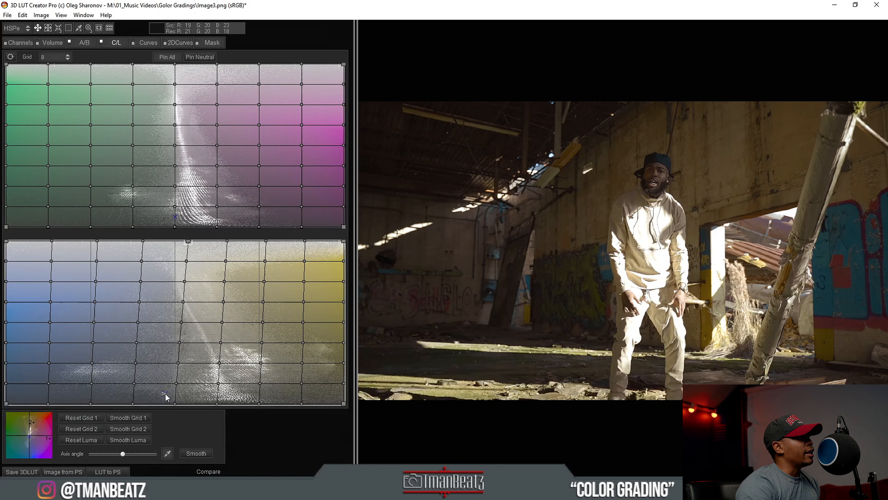
pyautogui.moveTo(175, 403); pyautogui.dragTo(189, 403)
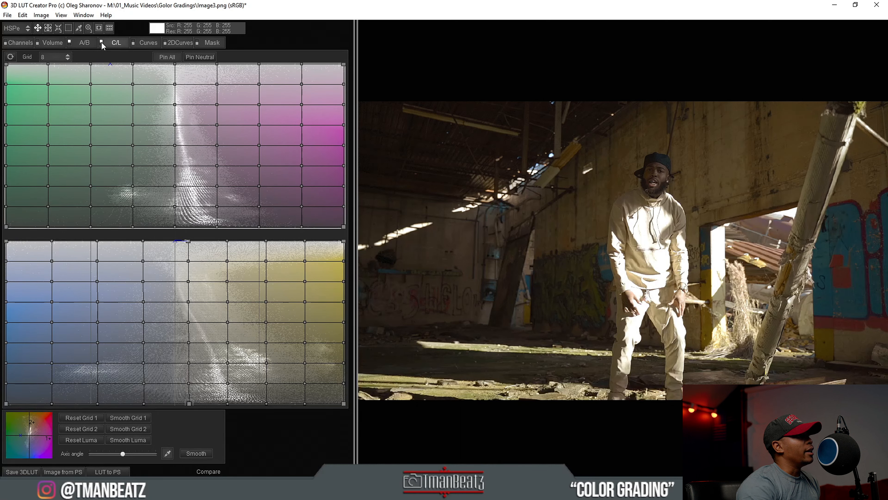
pyautogui.moveTo(190, 242); pyautogui.dragTo(193, 242)
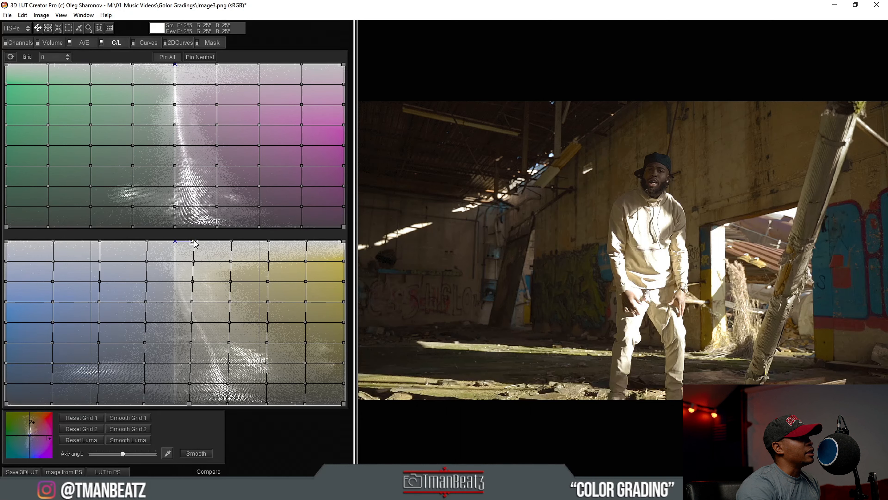
pyautogui.moveTo(189, 403); pyautogui.dragTo(194, 403)
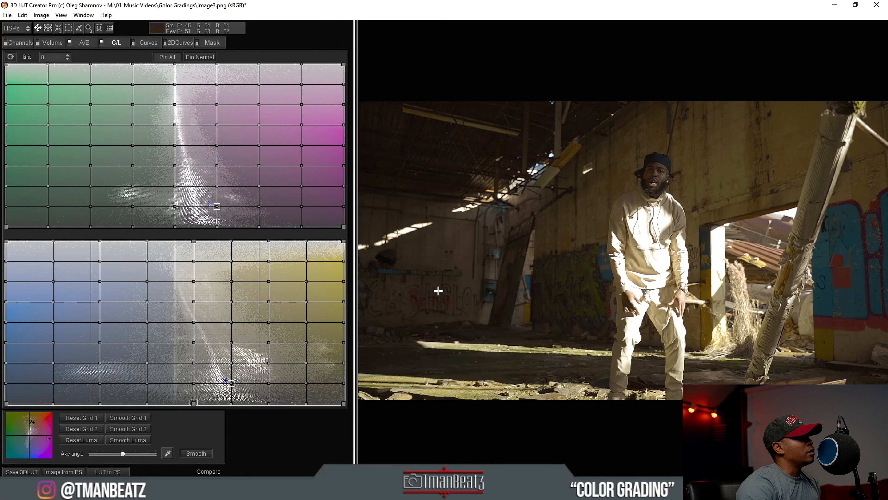
# Step: In the C/L blue-yellow grid, lower a dark yellow point slightly and raise the one above it to brighten the muted yellows
pyautogui.moveTo(230, 363)
pyautogui.mouseDown()
pyautogui.moveTo(230, 373)
pyautogui.moveTo(231, 365)
pyautogui.mouseUp()
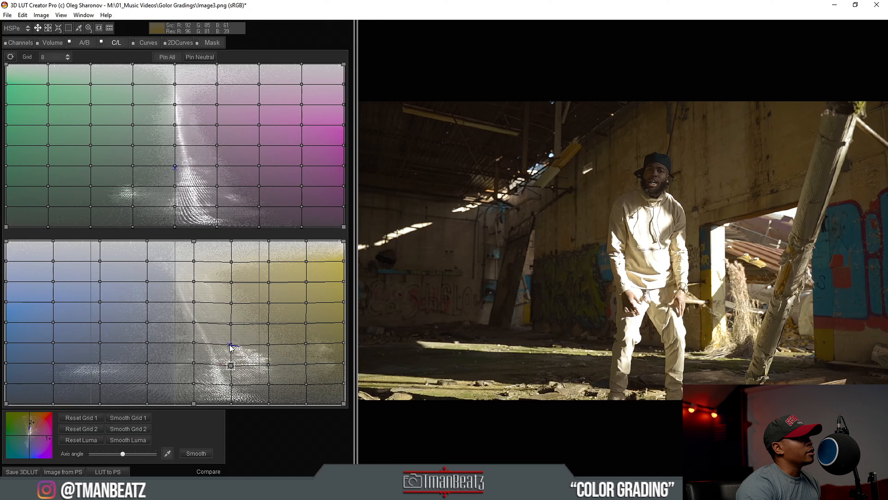
pyautogui.moveTo(230, 344); pyautogui.dragTo(231, 334)
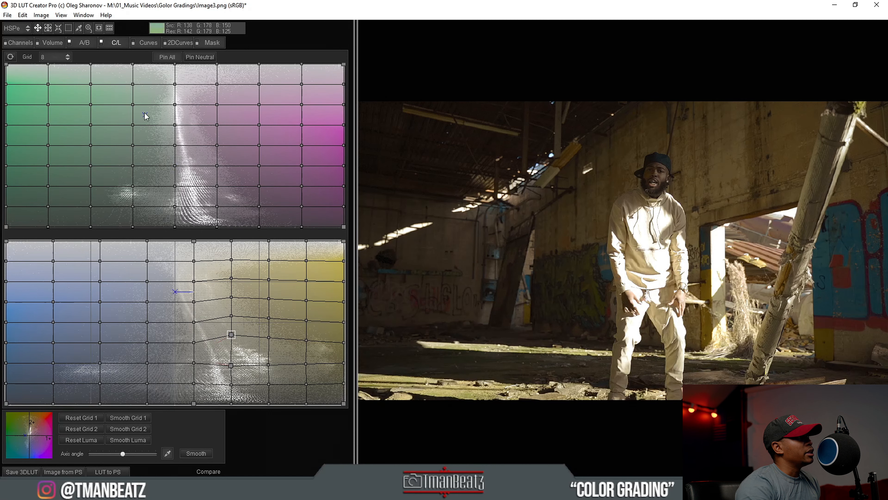
# Step: On the blue curve, lift the black point to 8, anchor the shadows and pull the highlights slightly below the diagonal
pyautogui.click(136, 47)
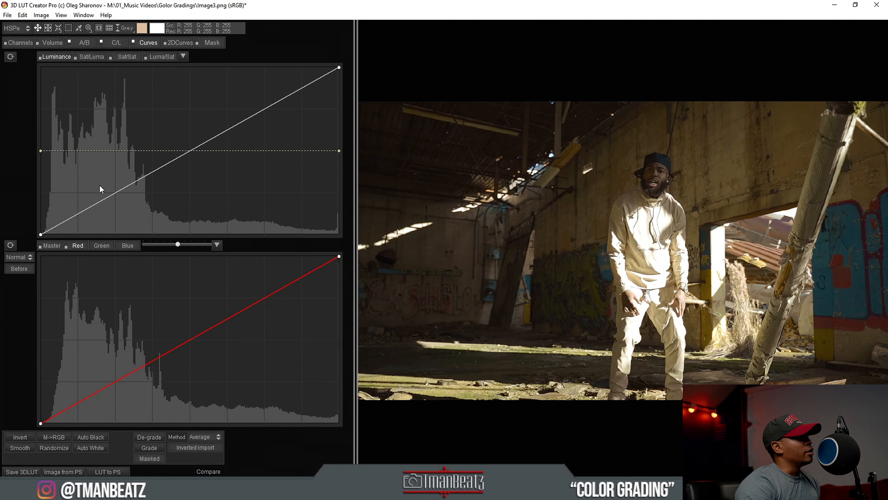
pyautogui.click(127, 245)
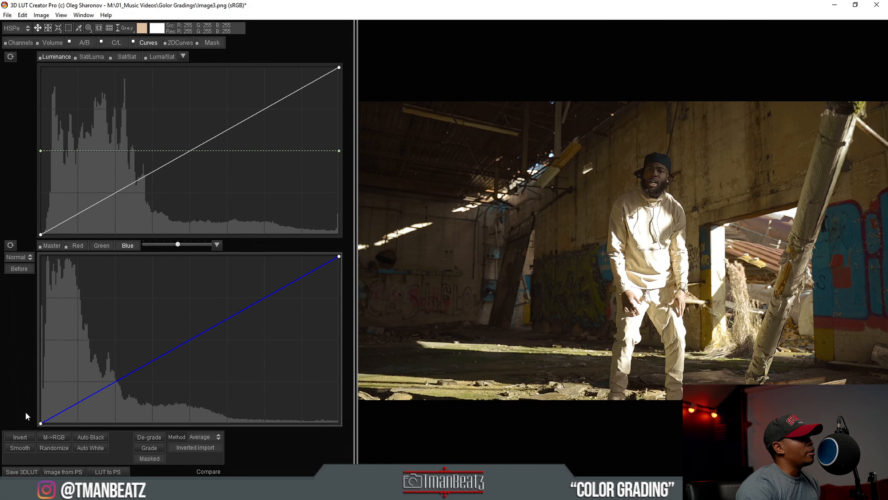
pyautogui.moveTo(49, 418); pyautogui.dragTo(82, 399)
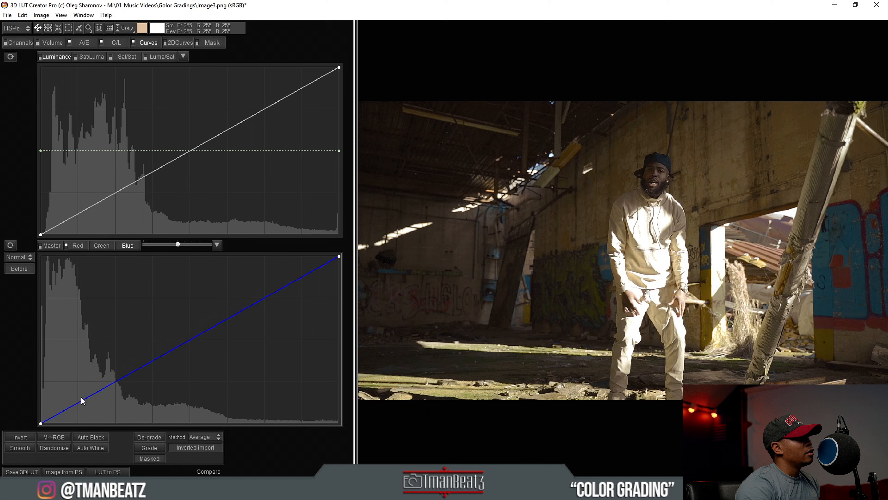
pyautogui.moveTo(41, 424); pyautogui.dragTo(41, 418)
pyautogui.moveTo(86, 391); pyautogui.dragTo(93, 395)
pyautogui.moveTo(242, 310); pyautogui.dragTo(259, 303)
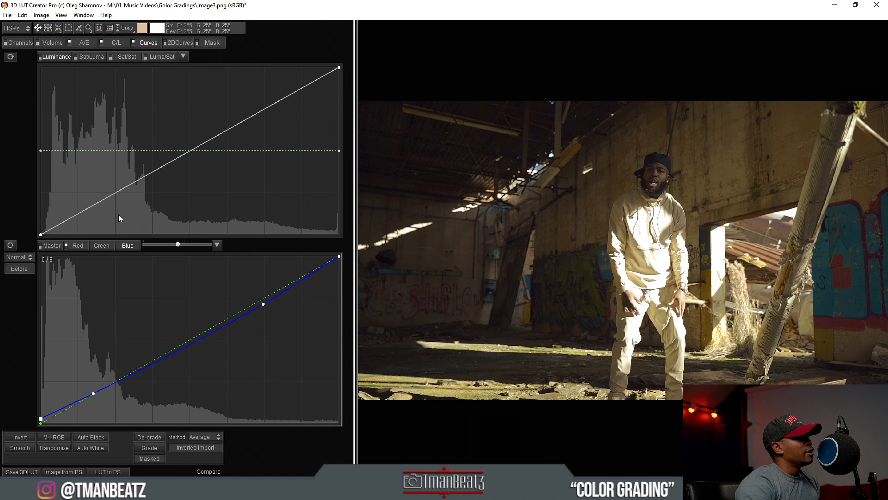
# Step: Lower the green curve's shadows to 64/59 with an anchor at 76/75, and the red curve's to 30/25 with an anchor at 104/104
pyautogui.click(98, 245)
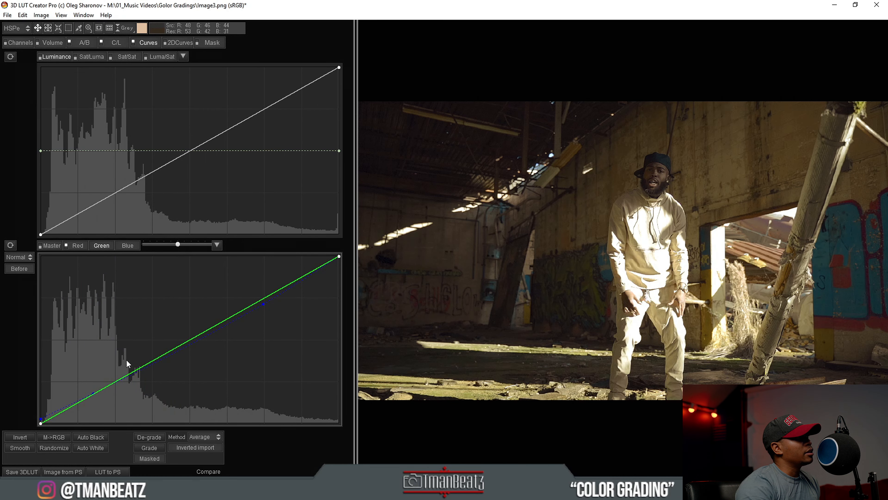
pyautogui.click(114, 383)
pyautogui.moveTo(116, 383); pyautogui.dragTo(115, 385)
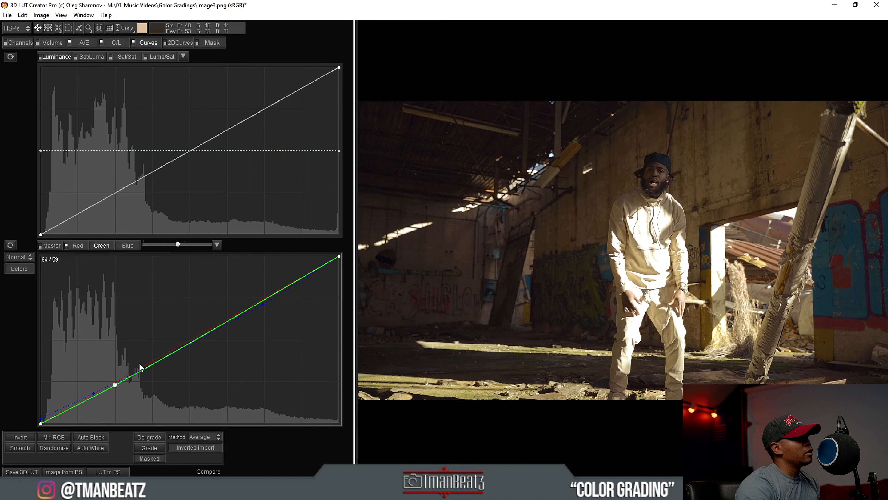
pyautogui.click(129, 375)
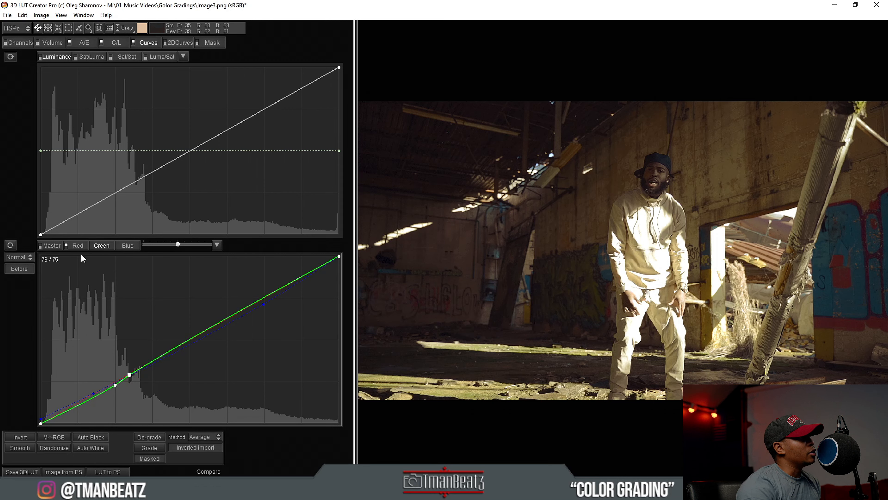
pyautogui.click(78, 245)
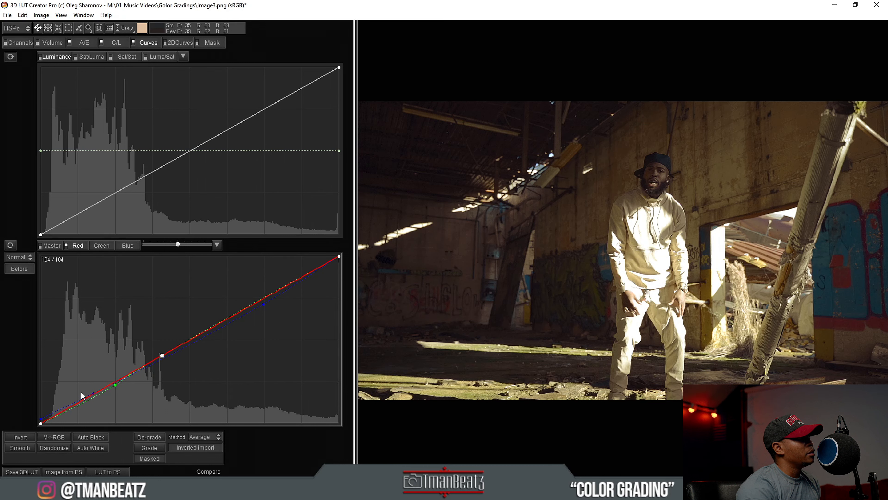
pyautogui.moveTo(89, 398); pyautogui.dragTo(77, 408)
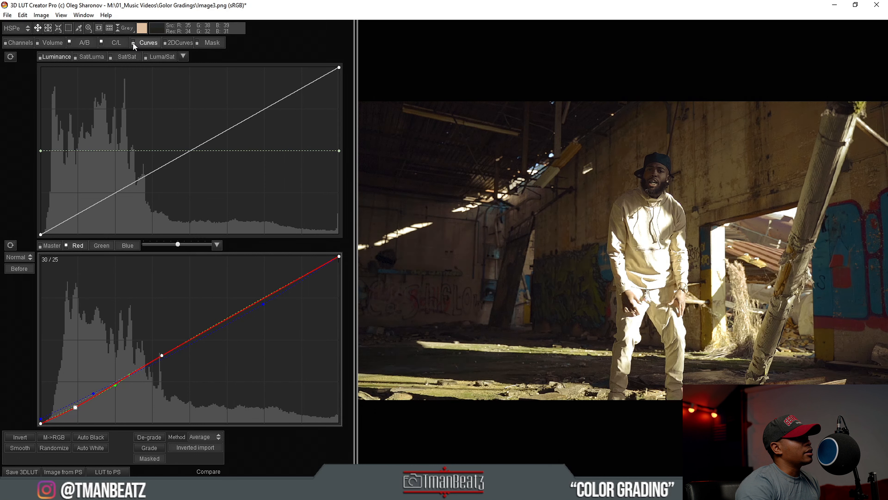
# Step: Save the warehouse grade as a 3D LUT file named Impossible
pyautogui.click(22, 471)
pyautogui.write('Imported')
pyautogui.press('Return')
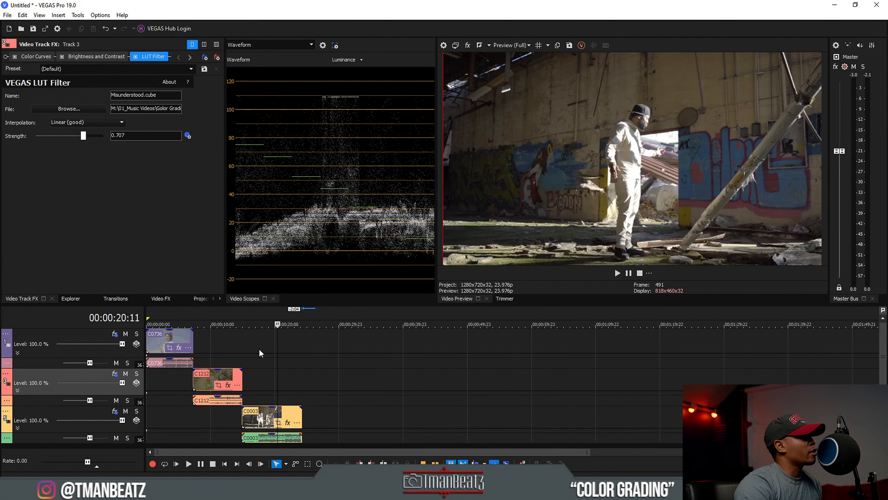
# Step: In VEGAS Pro, load Impossible.cube into the LUT Filter on the warehouse clip's track
pyautogui.click(114, 410)
pyautogui.click(150, 56)
pyautogui.click(69, 108)
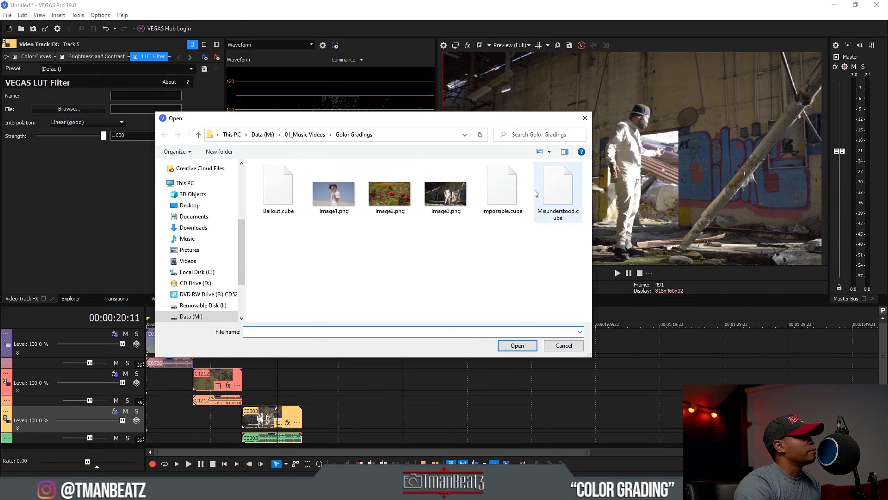
pyautogui.click(523, 194)
pyautogui.doubleClick(524, 193)
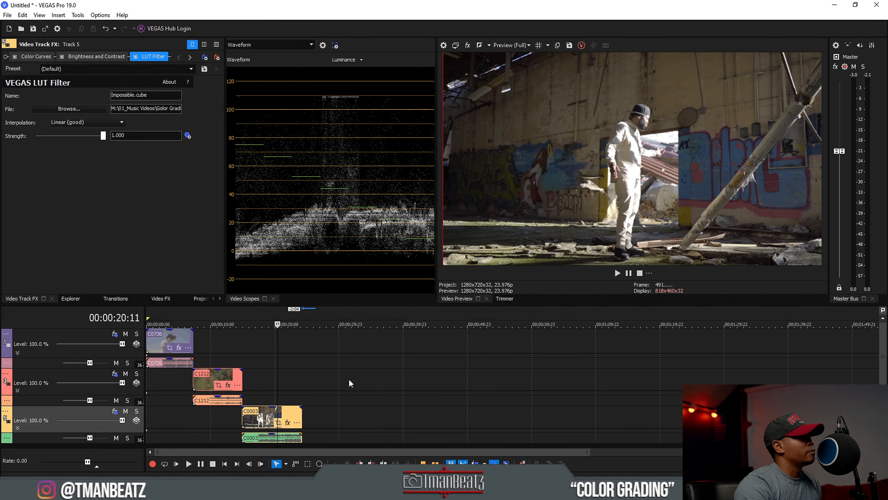
# Step: Examine the graded warehouse clip at several points along its length and play it back to check the LUT's look
pyautogui.click(290, 388)
pyautogui.click(265, 382)
pyautogui.click(259, 387)
pyautogui.click(251, 385)
pyautogui.click(246, 384)
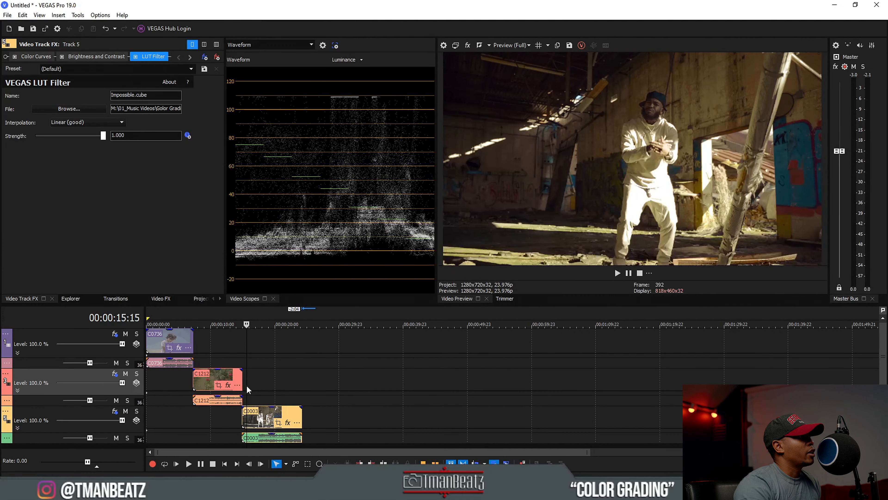
pyautogui.click(264, 383)
pyautogui.click(282, 385)
pyautogui.click(291, 383)
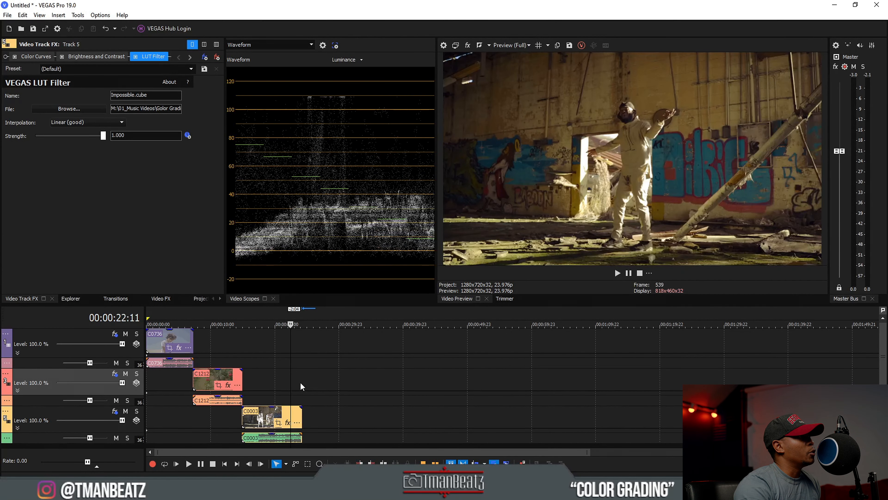
pyautogui.click(301, 382)
pyautogui.click(271, 386)
pyautogui.click(264, 389)
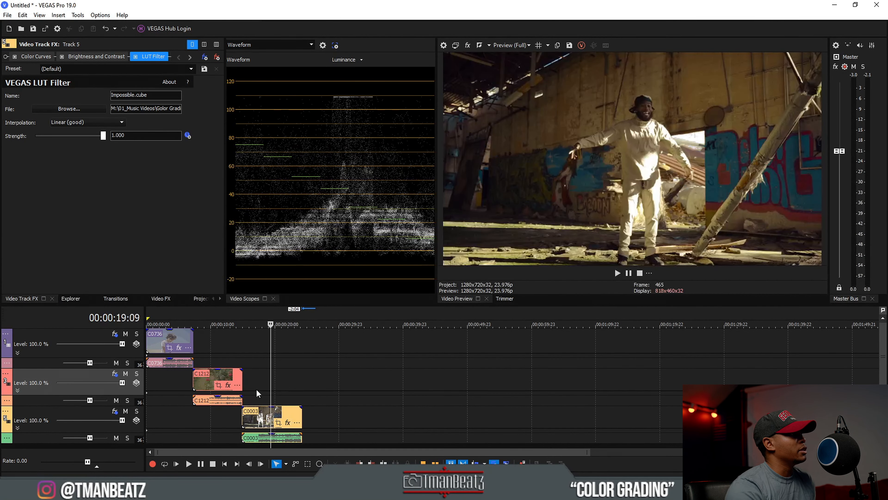
pyautogui.click(256, 388)
pyautogui.press('space')
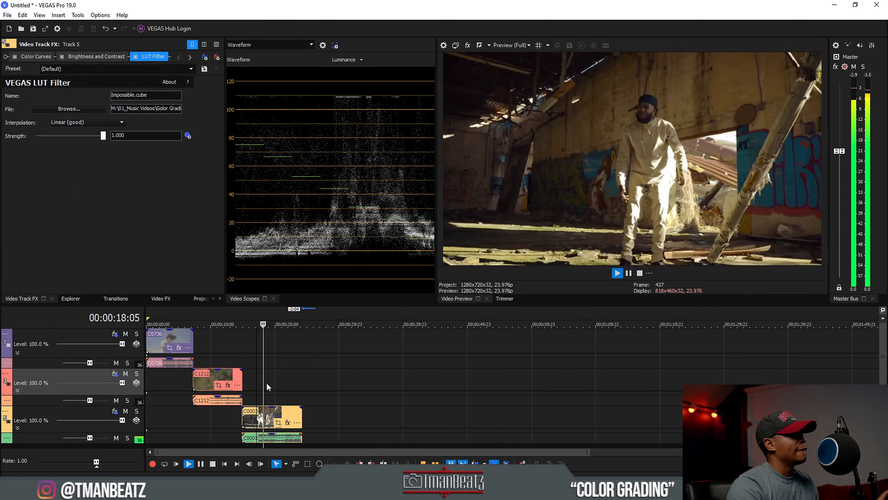